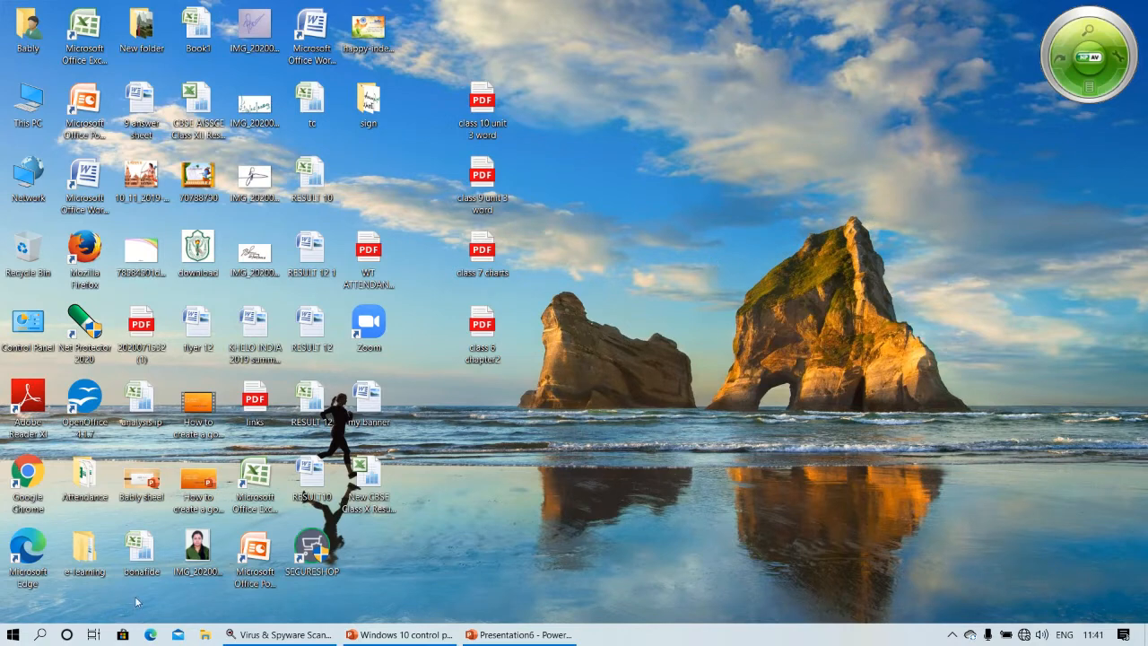
Launch Microsoft Office Access 2007 from the Start menu's Microsoft Office folder.
left_click(16, 635)
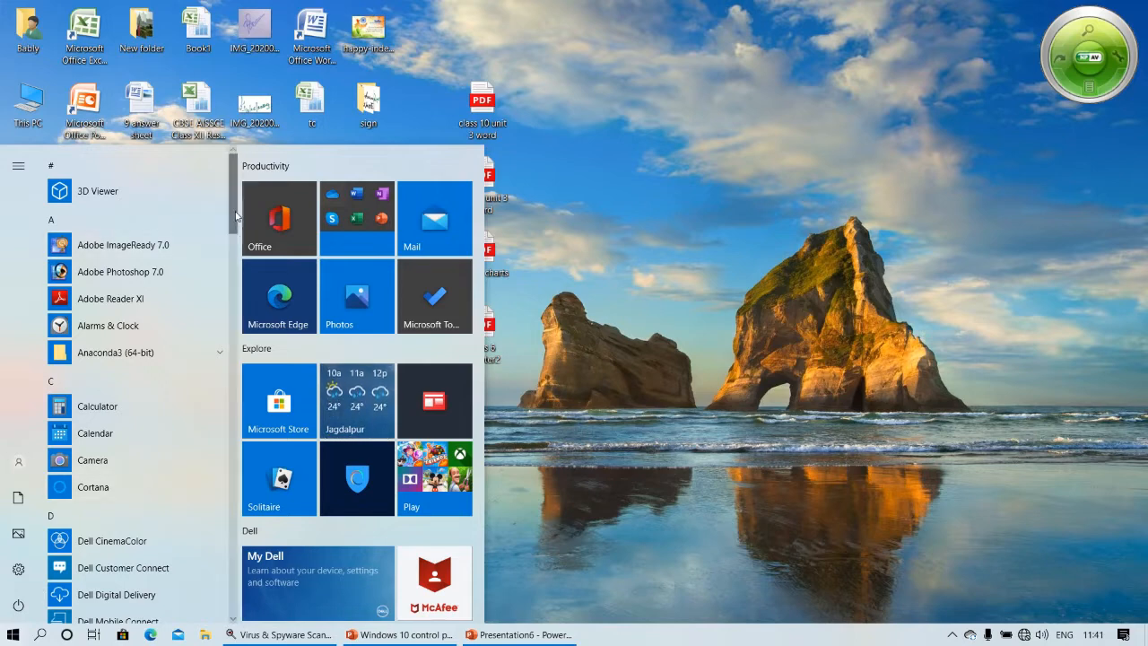
left_click_drag(234, 218, 260, 378)
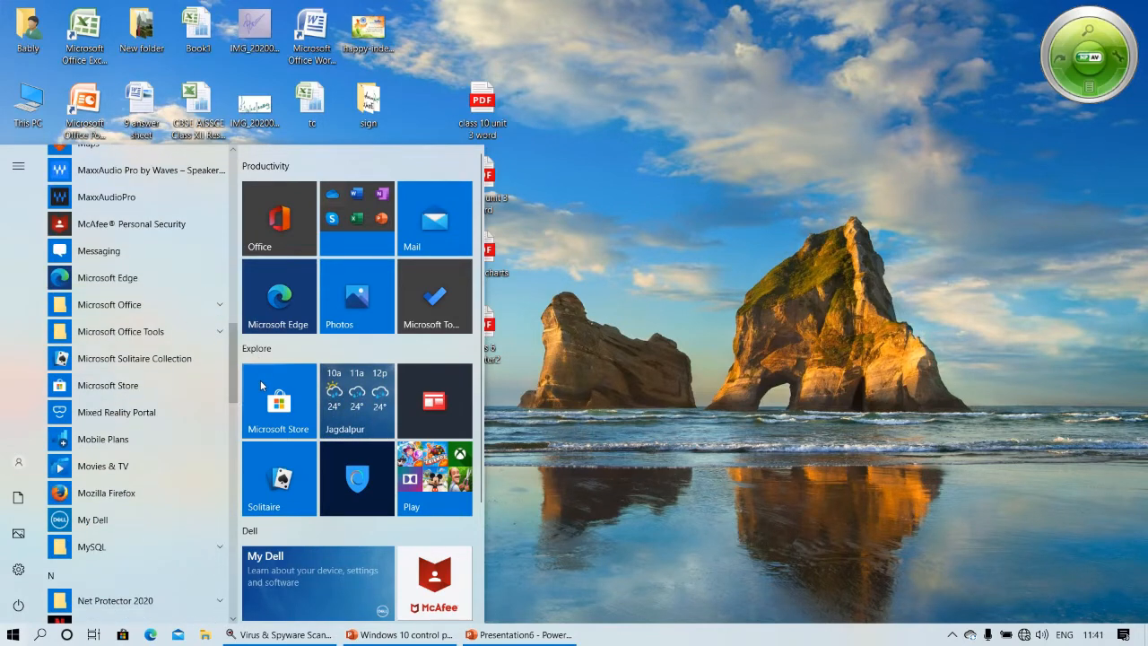
left_click(168, 310)
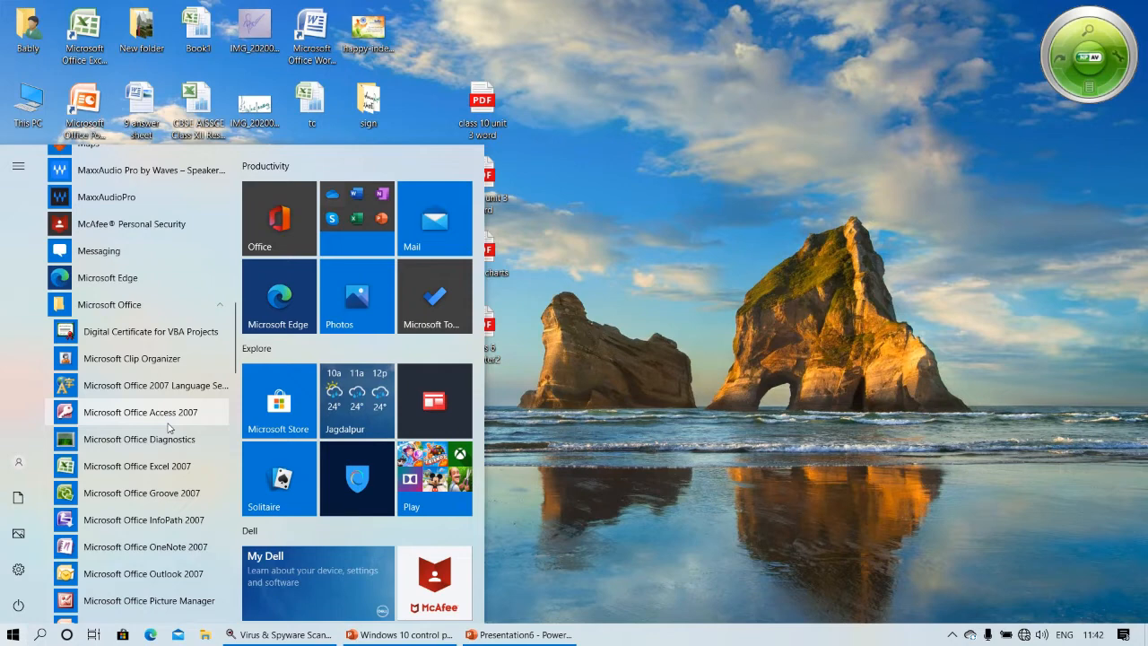
left_click(167, 422)
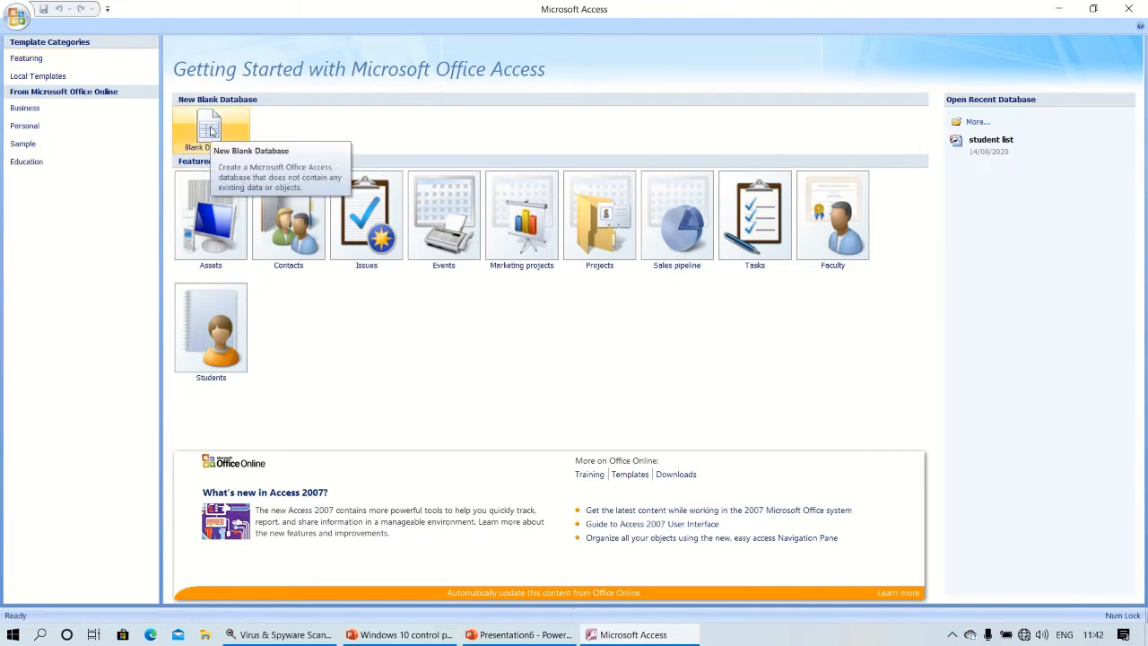
Create a new blank database named trial.
left_click(211, 131)
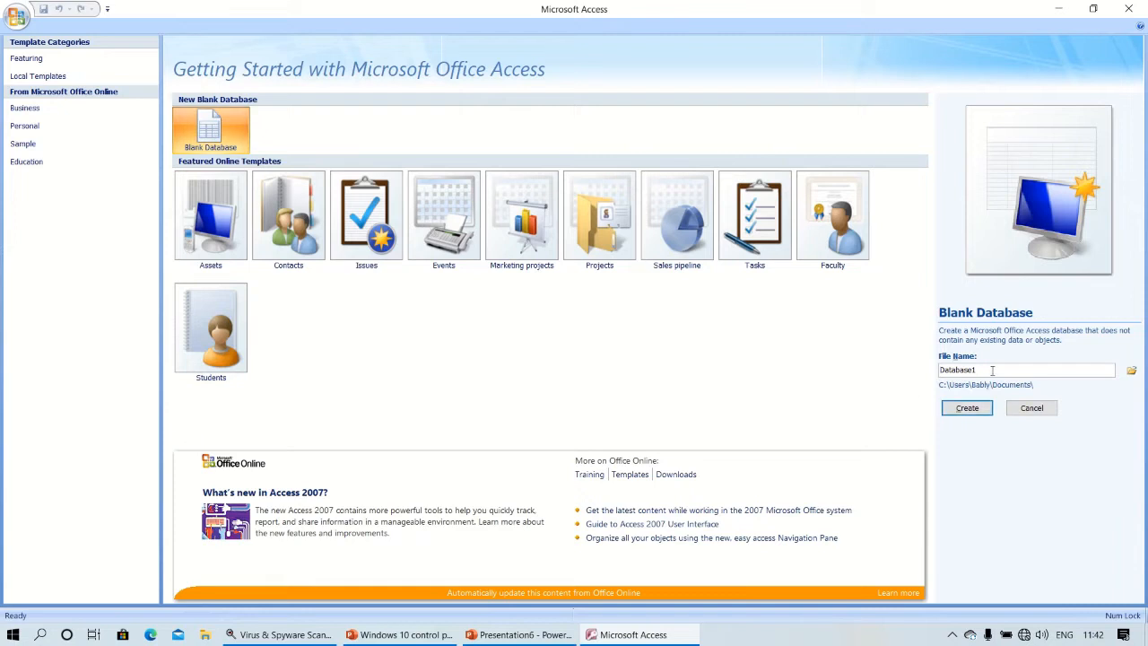
key("BackSpace")
key("BackSpace")
key("BackSpace")
key("BackSpace")
key("BackSpace")
key("BackSpace")
key("BackSpace")
key("BackSpace")
key("BackSpace")
type("trial")
left_click(968, 409)
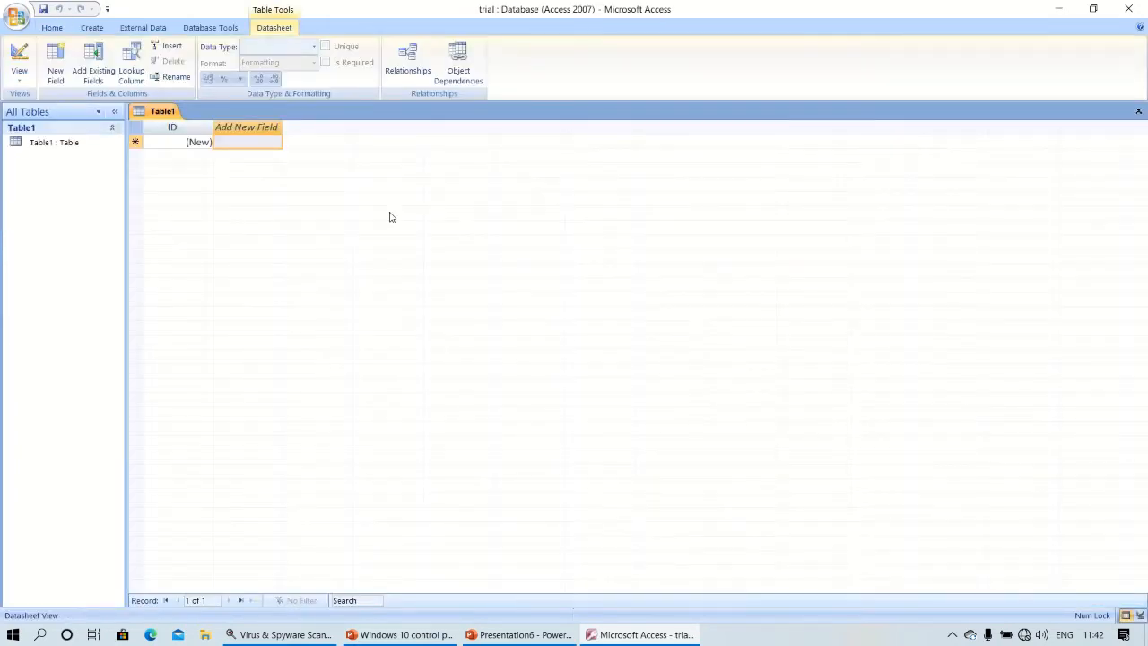
Switch Table1 to Design view, saving it as student.
key("ctrl+s")
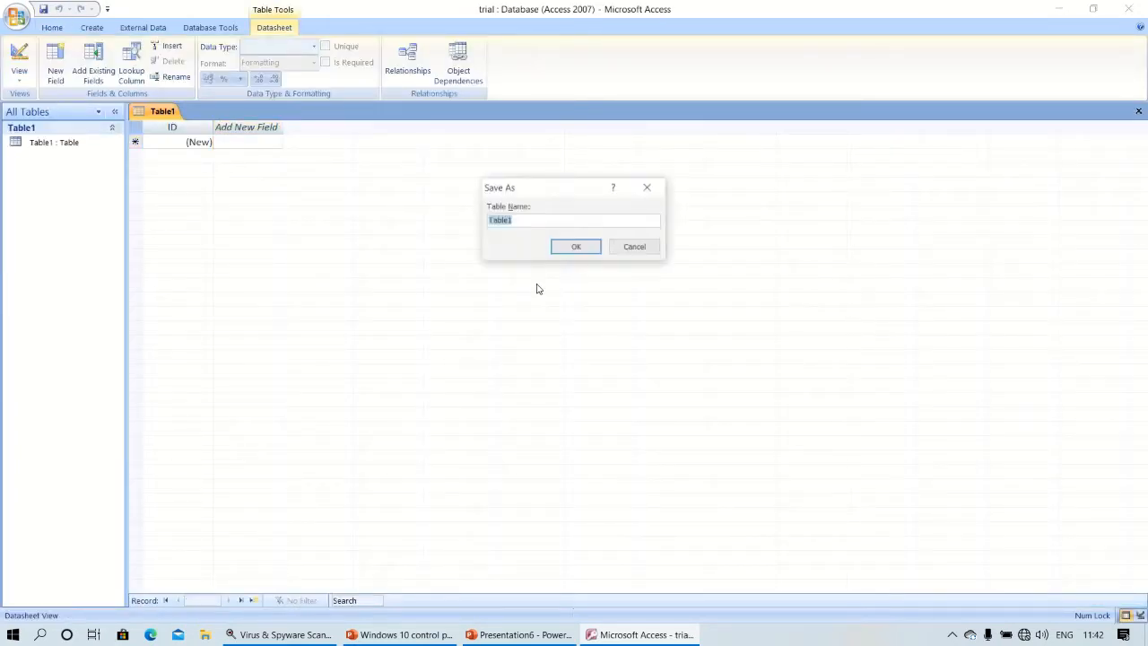
left_click(635, 248)
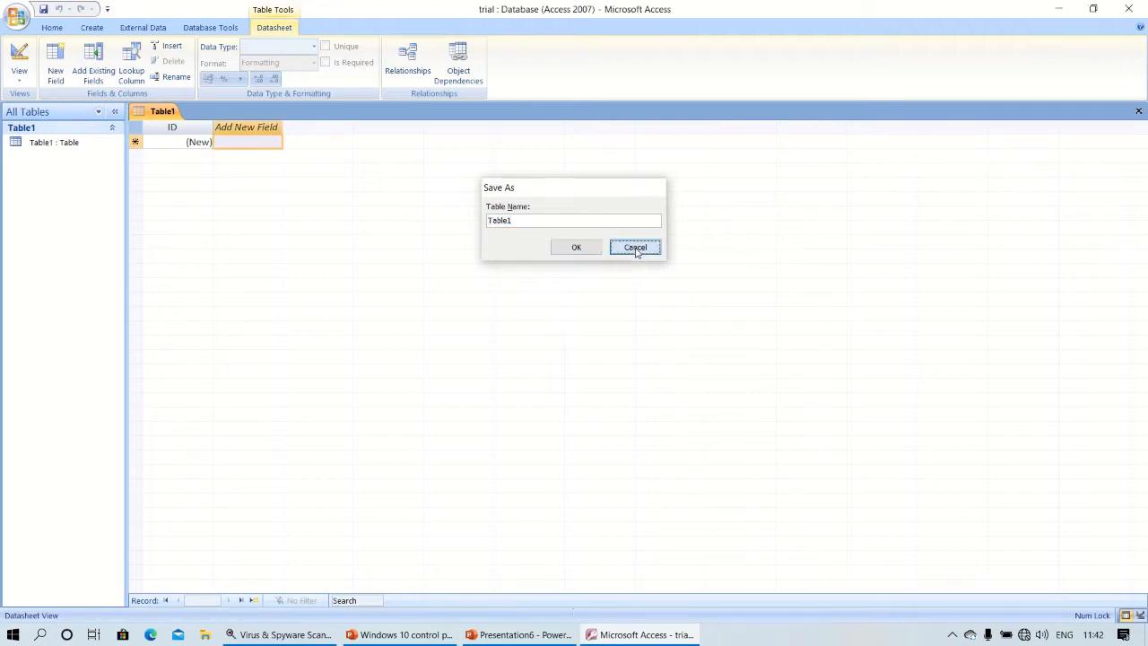
left_click(87, 147)
right_click(87, 148)
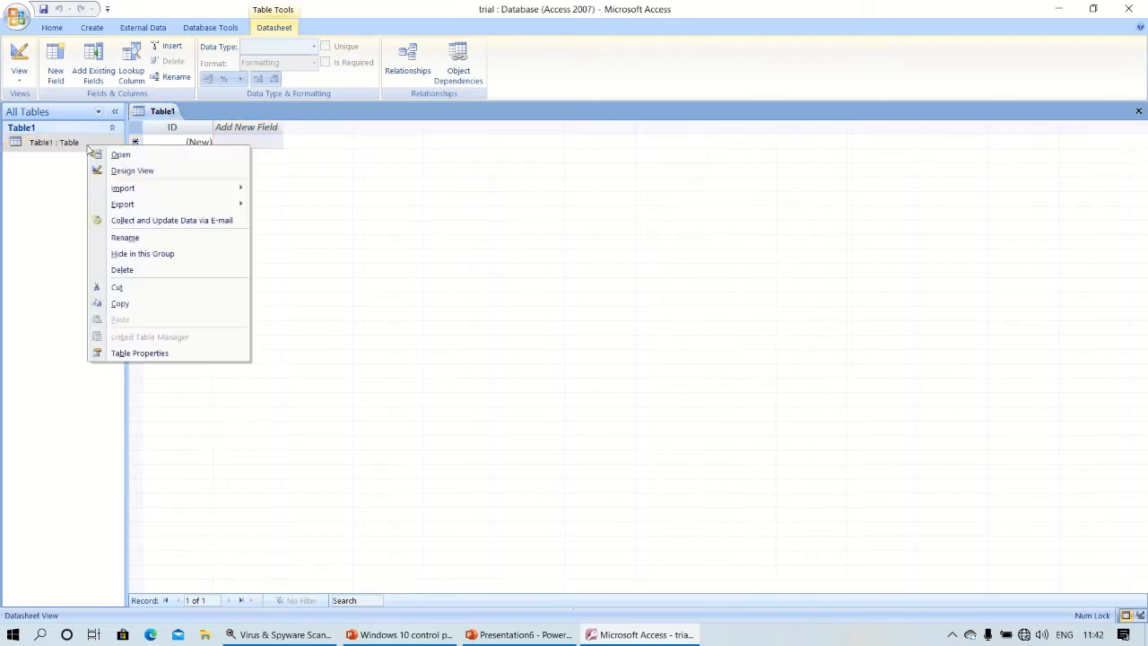
left_click(126, 170)
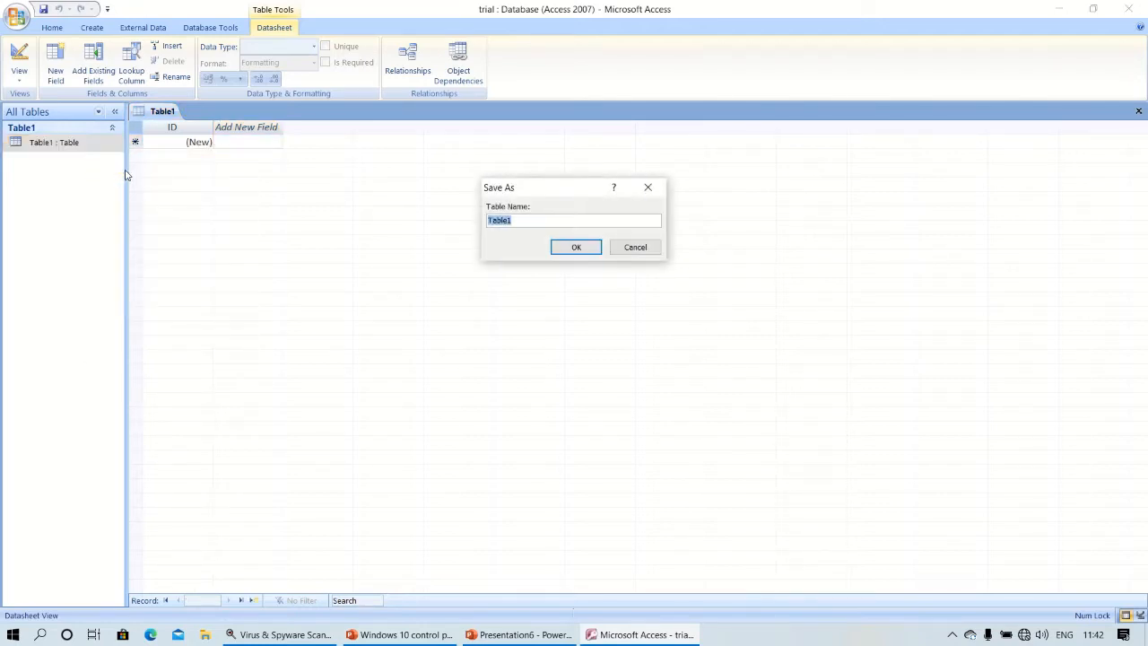
key("BackSpace")
type("student")
left_click(575, 247)
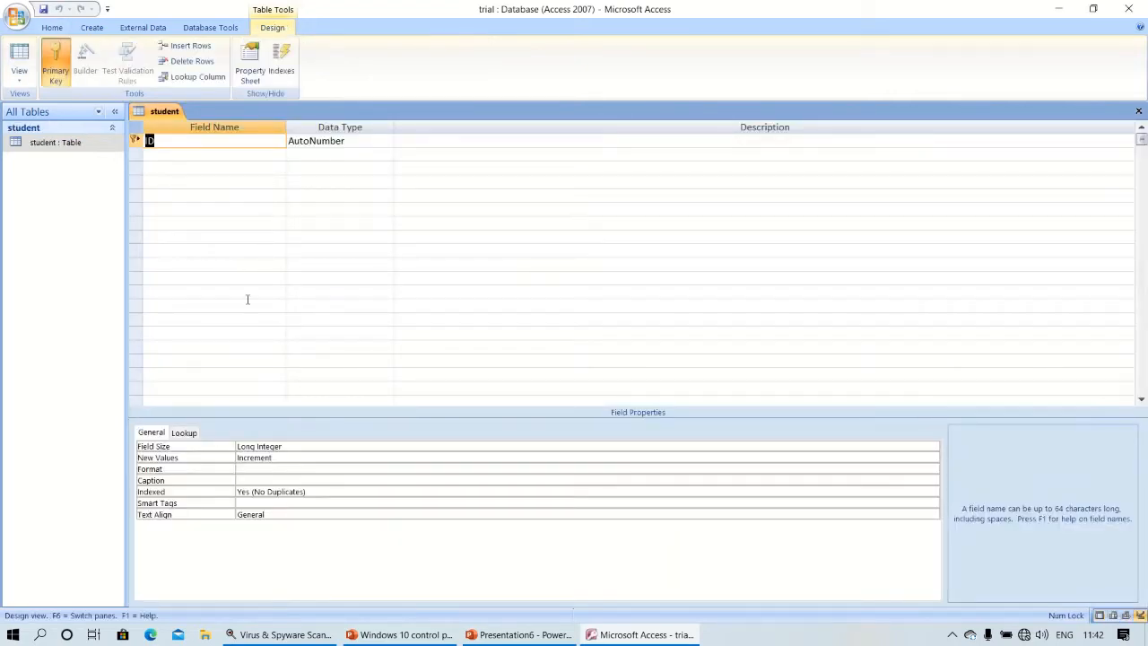
Add First name, Last name and Gender fields, each of type Text.
left_click(233, 159)
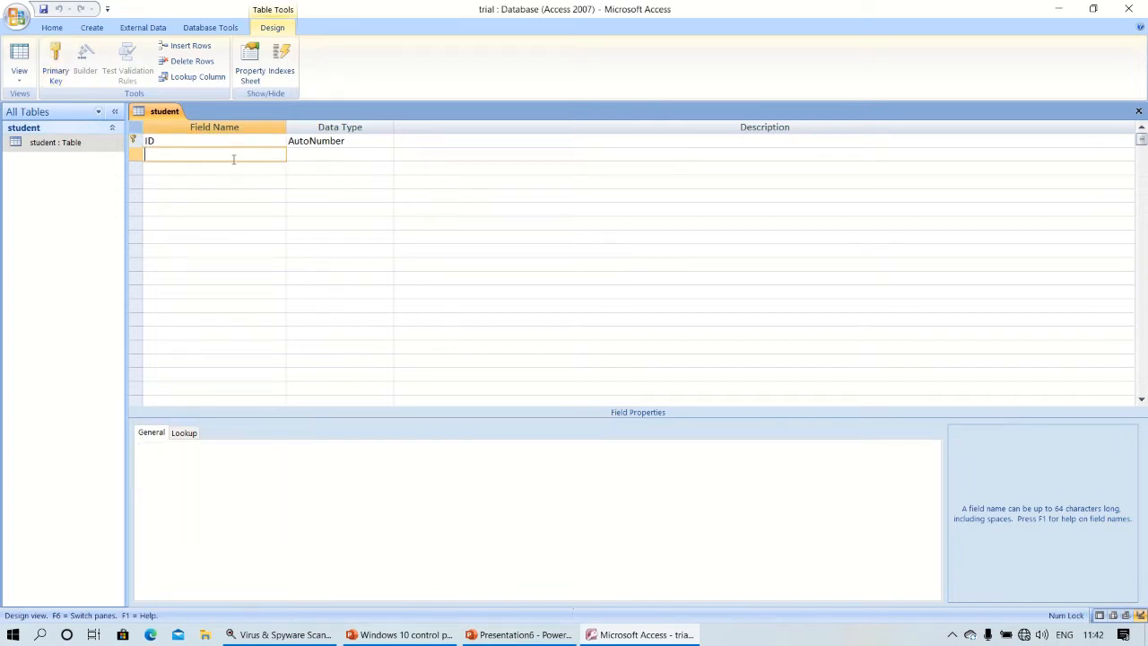
type("First name")
key("Tab")
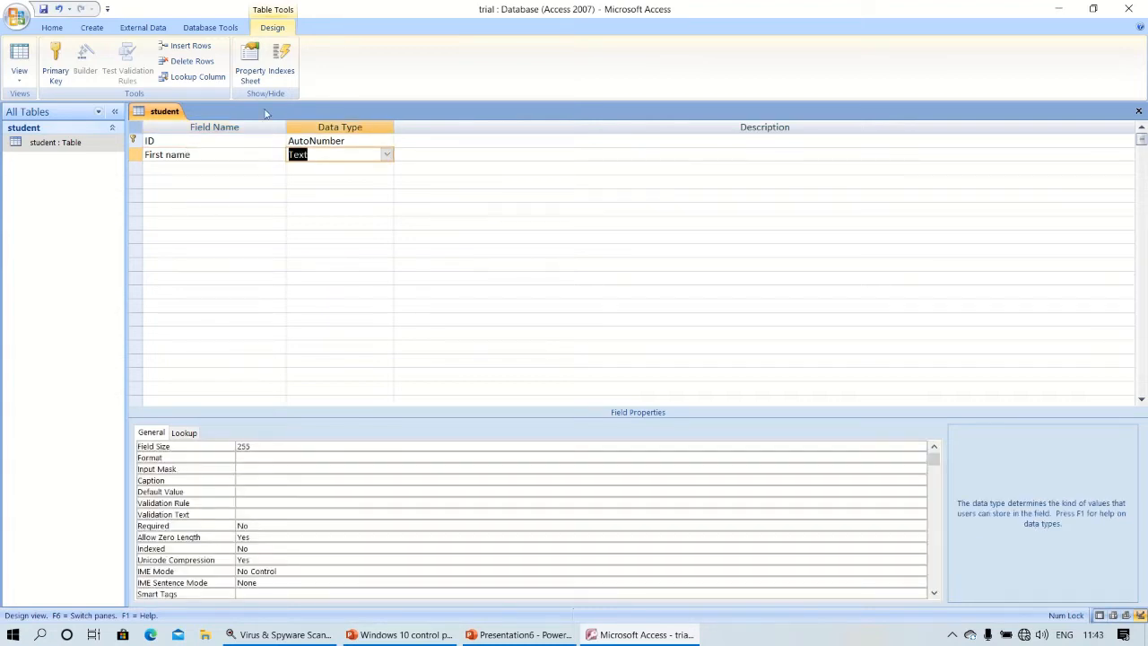
left_click(387, 155)
left_click(386, 155)
left_click(180, 170)
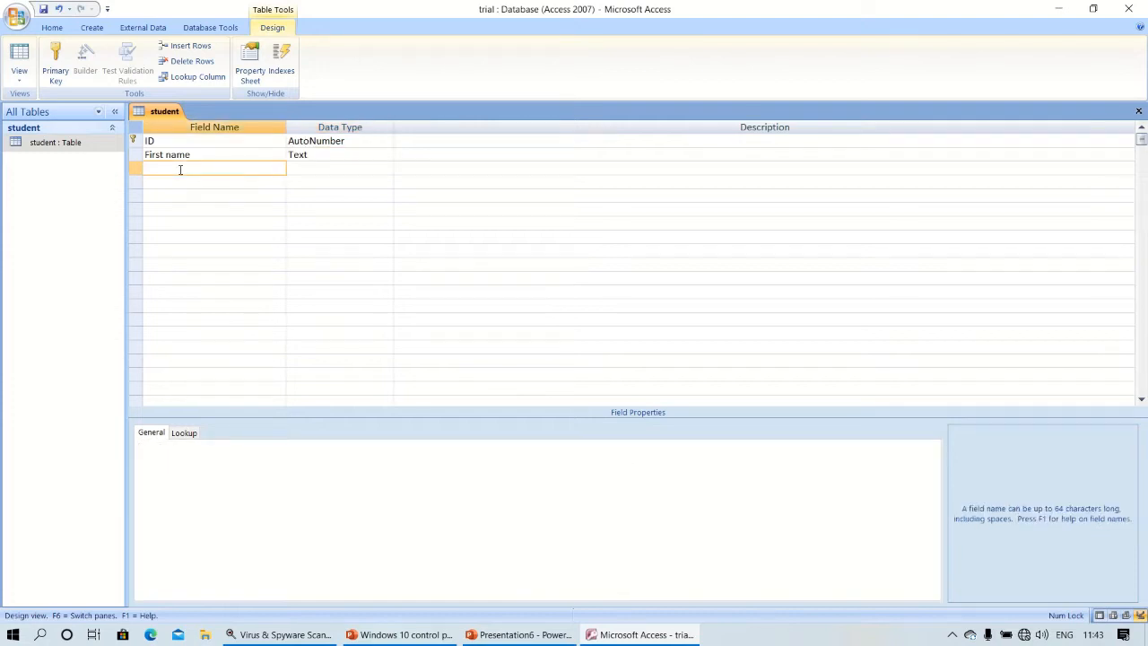
type("Last name")
key("Tab")
key("Tab")
key("Tab")
left_click(179, 169)
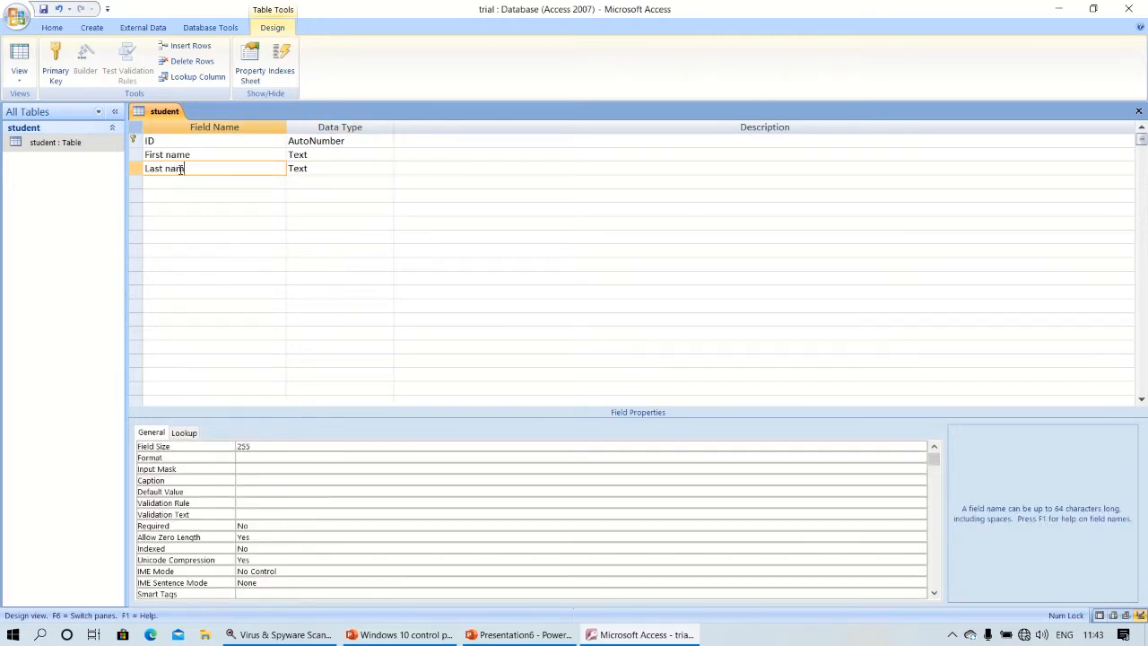
type("e")
key("Down")
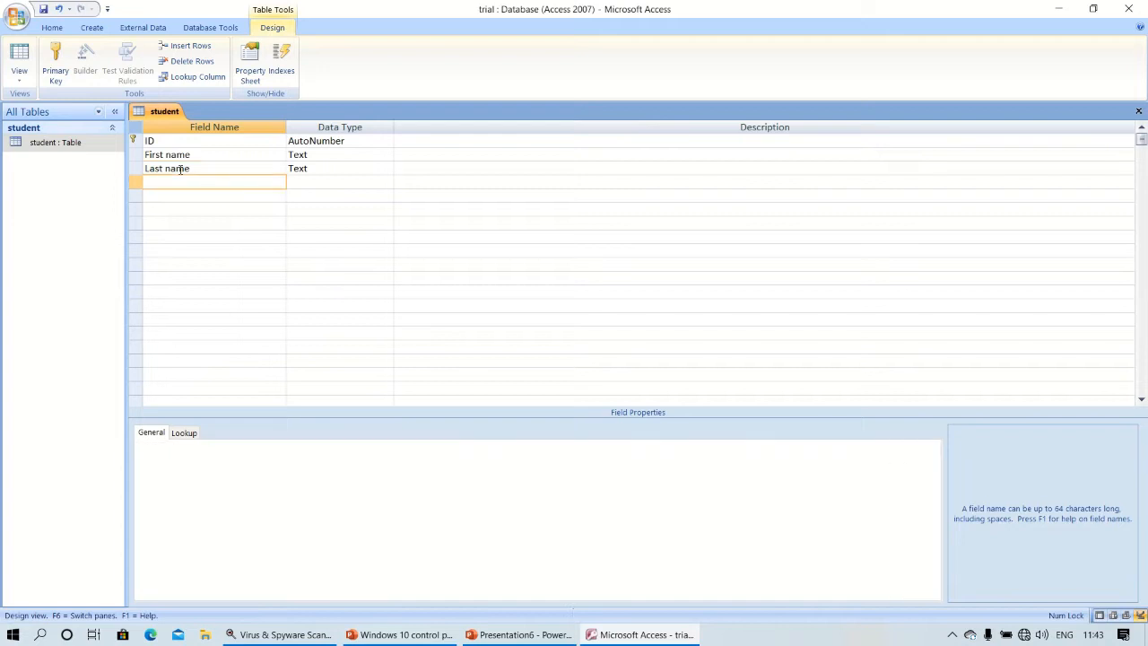
type("Gender")
key("Tab")
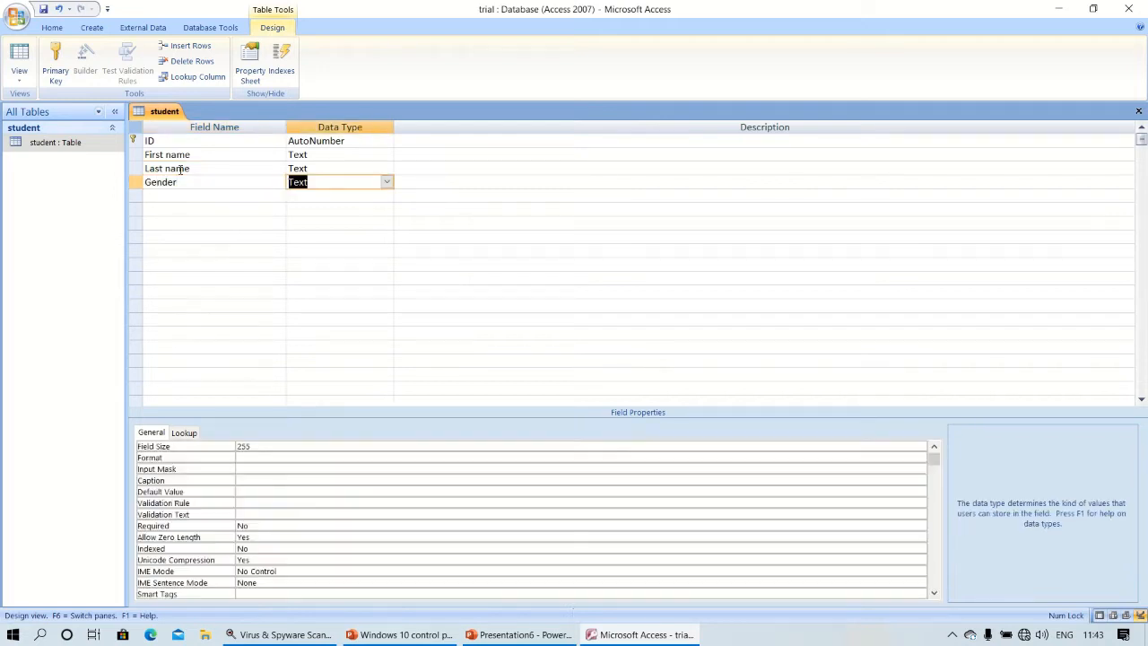
key("Tab")
key("Tab")
Add a Rollno field of type Number and a Date of birth field of type Date/Time.
type("Rollno")
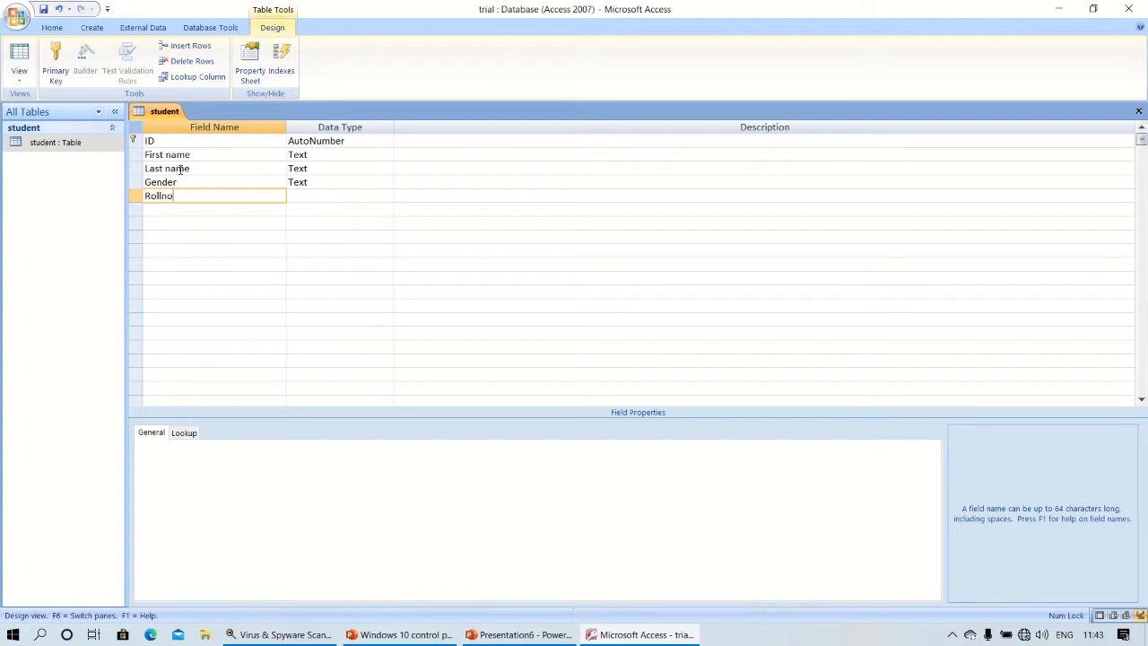
key("Tab")
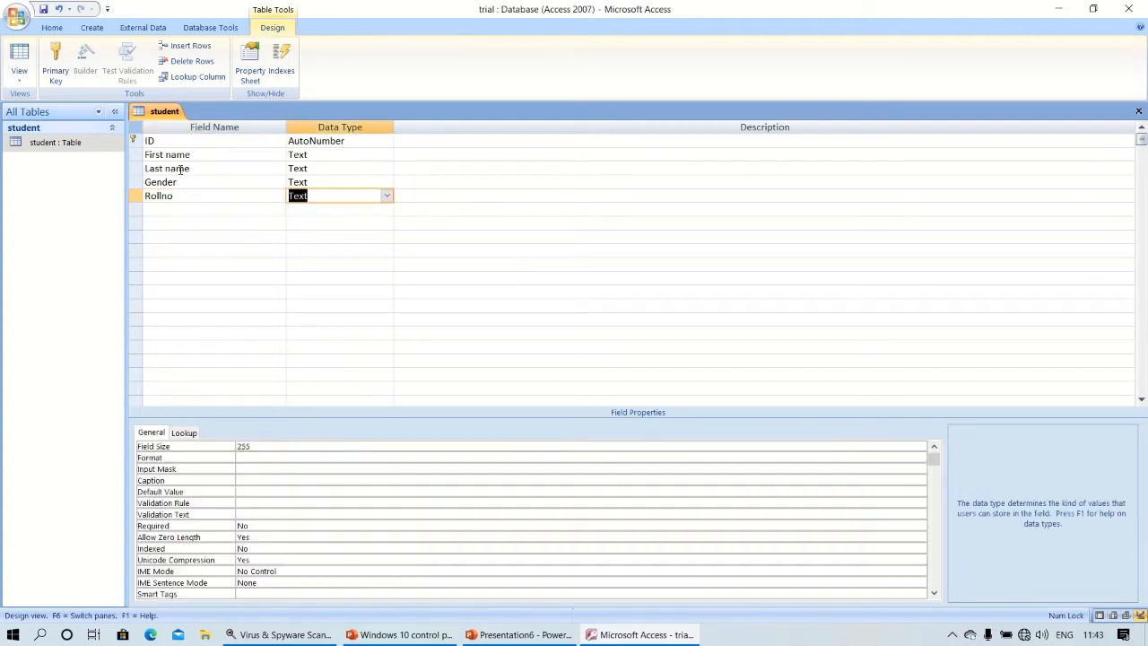
left_click(387, 197)
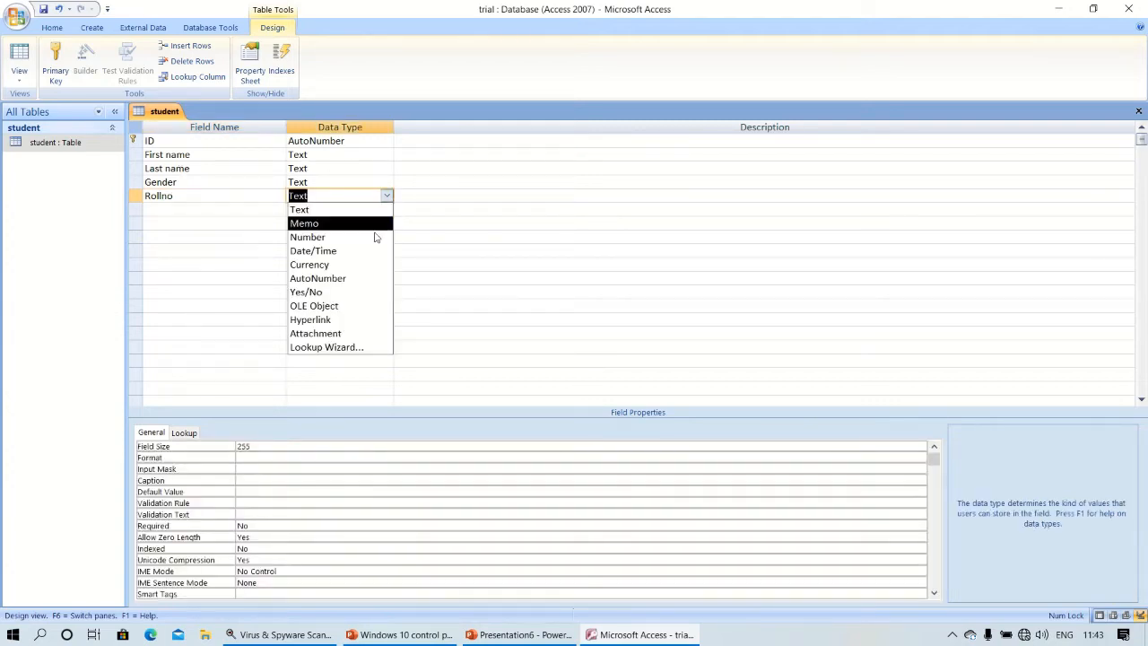
left_click(375, 238)
left_click(187, 210)
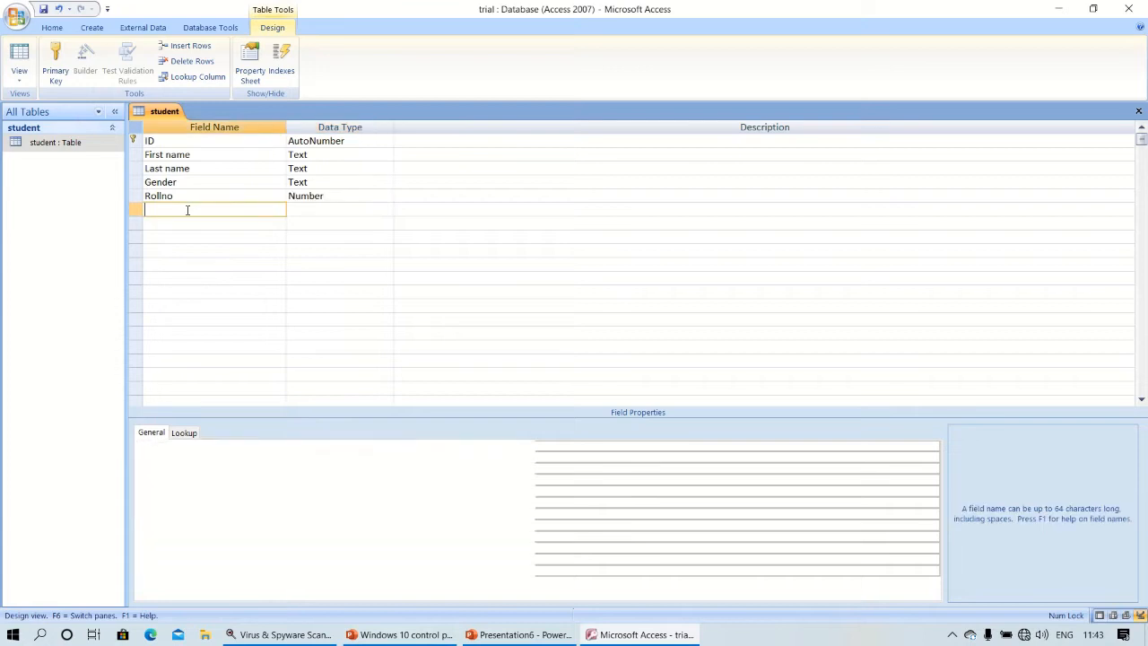
type("Date ")
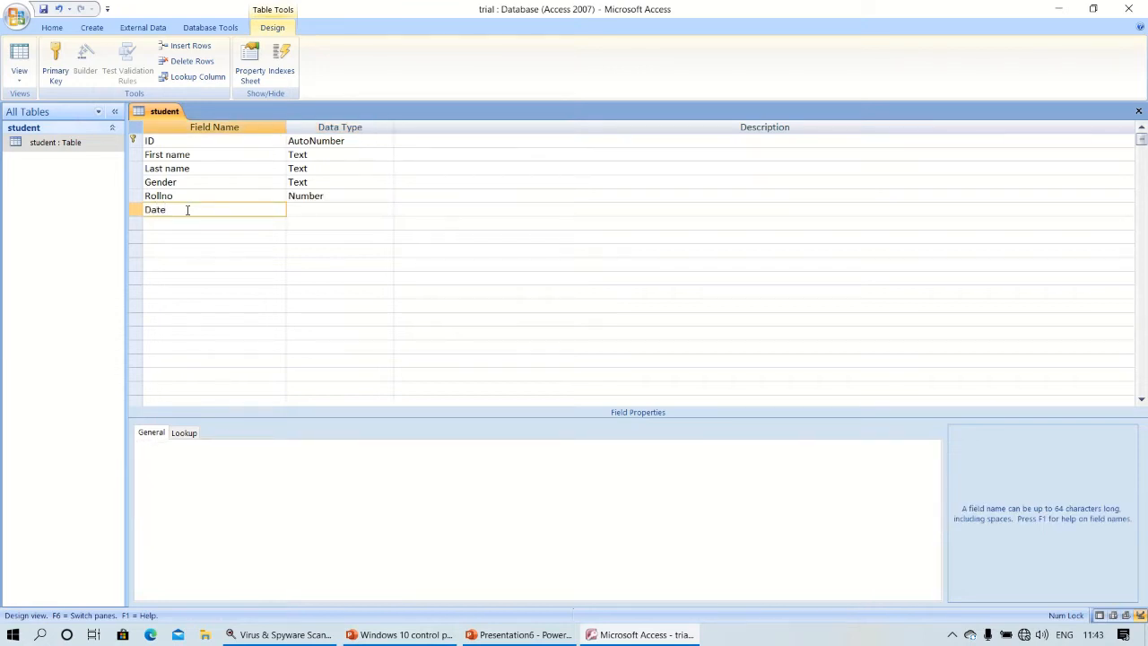
type("of birth")
key("Tab")
key("Down")
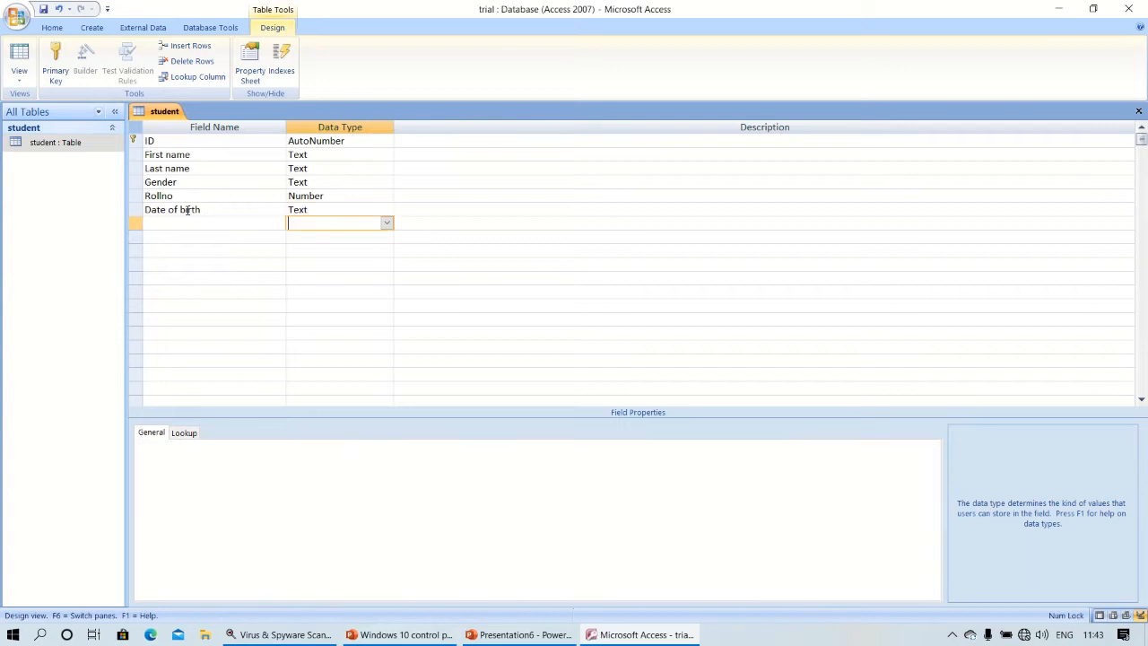
left_click(291, 206)
left_click(386, 209)
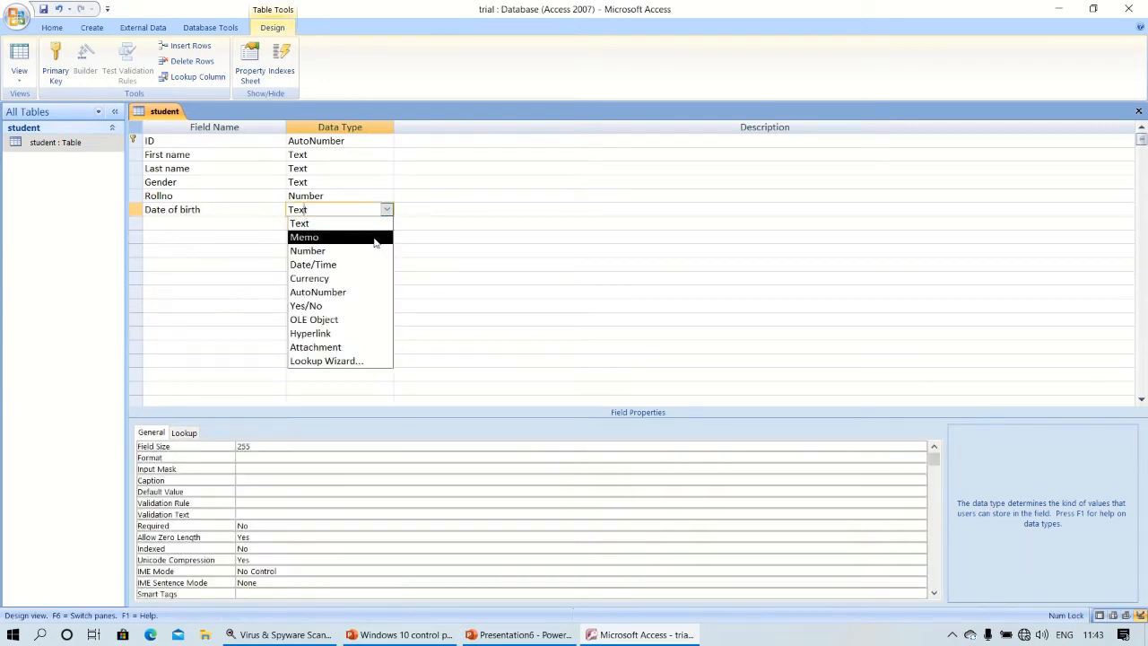
left_click(331, 264)
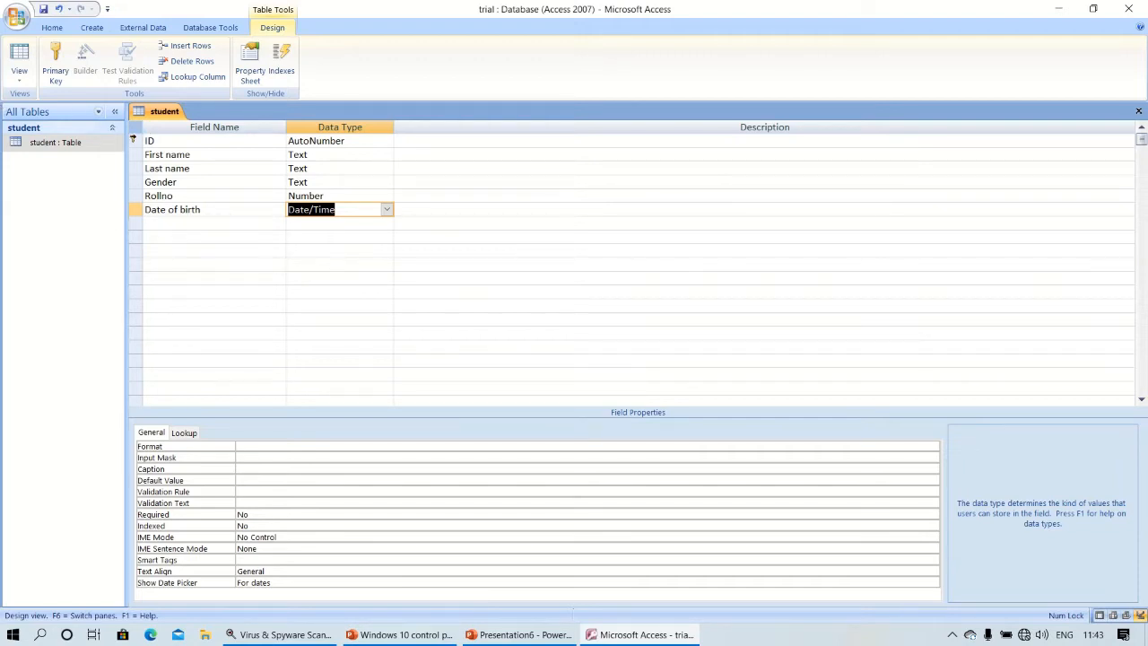
left_click(68, 142)
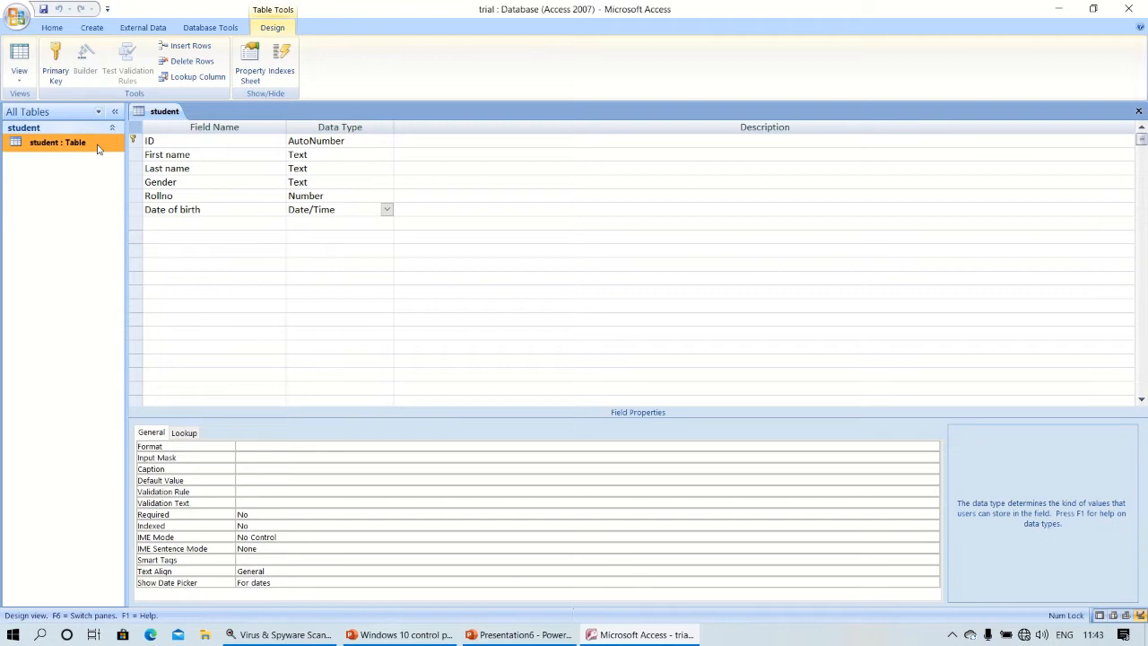
Save the student table's design changes and open the table in Datasheet view.
double_click(98, 149)
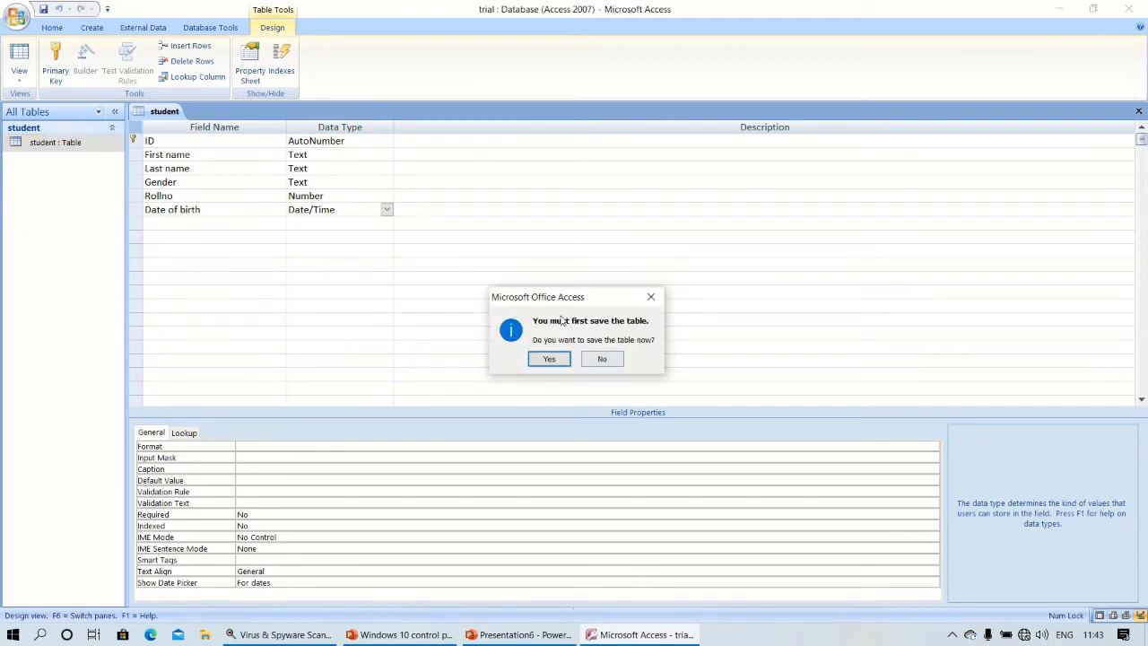
left_click(555, 358)
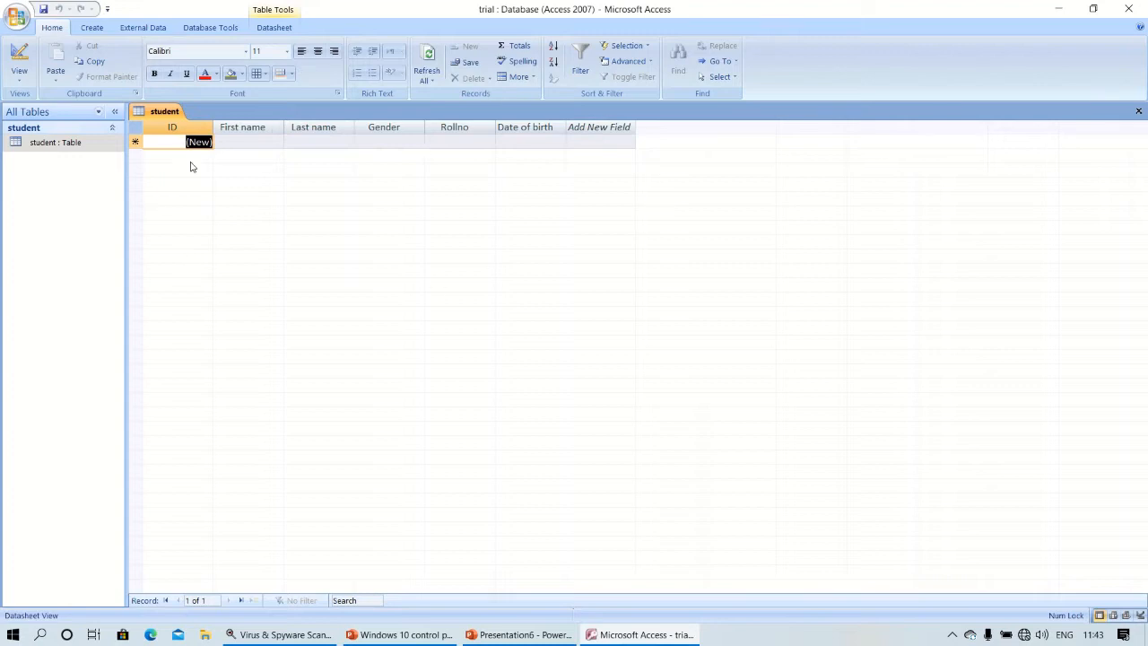
right_click(28, 146)
left_click(49, 170)
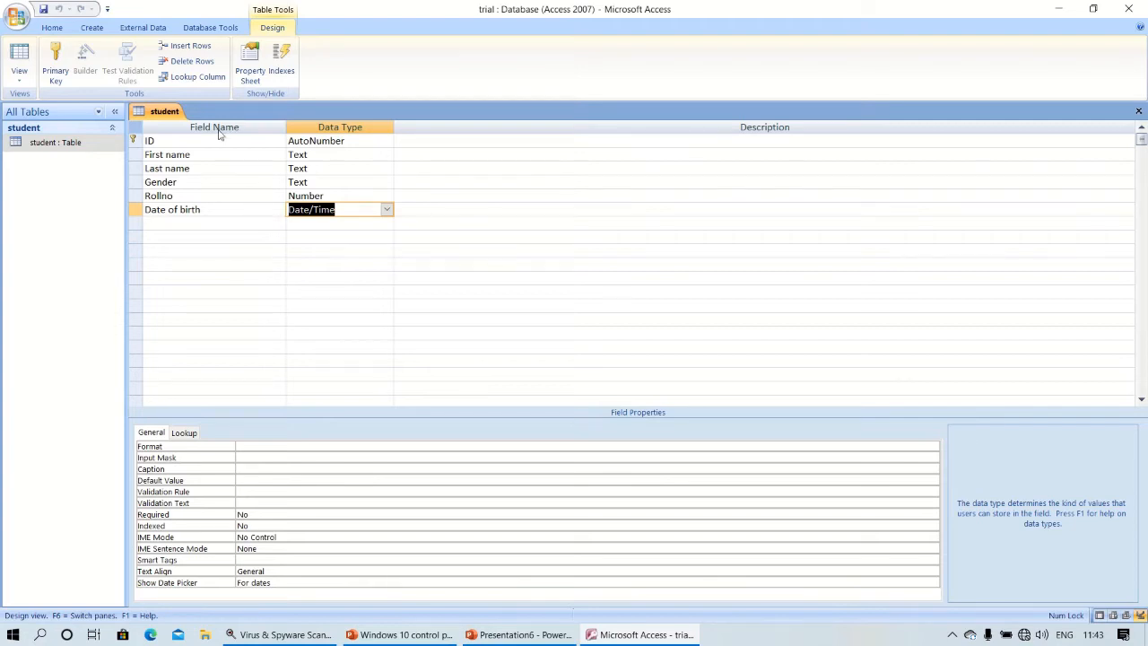
left_click(70, 148)
double_click(70, 148)
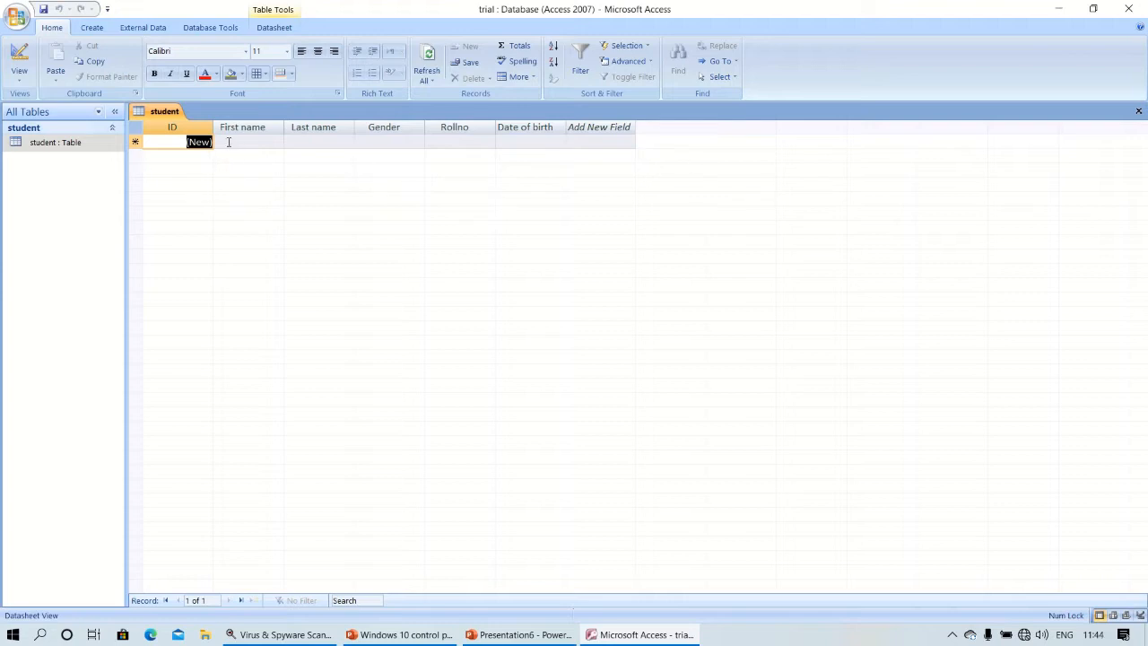
Enter the first and last names for the four students.
left_click(228, 142)
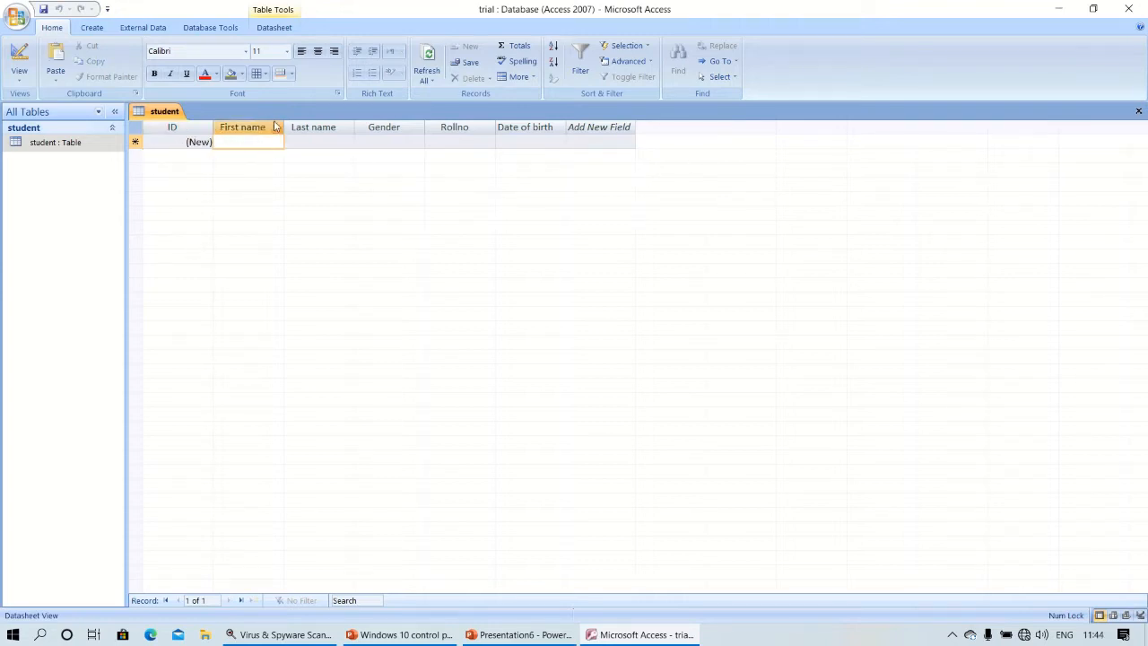
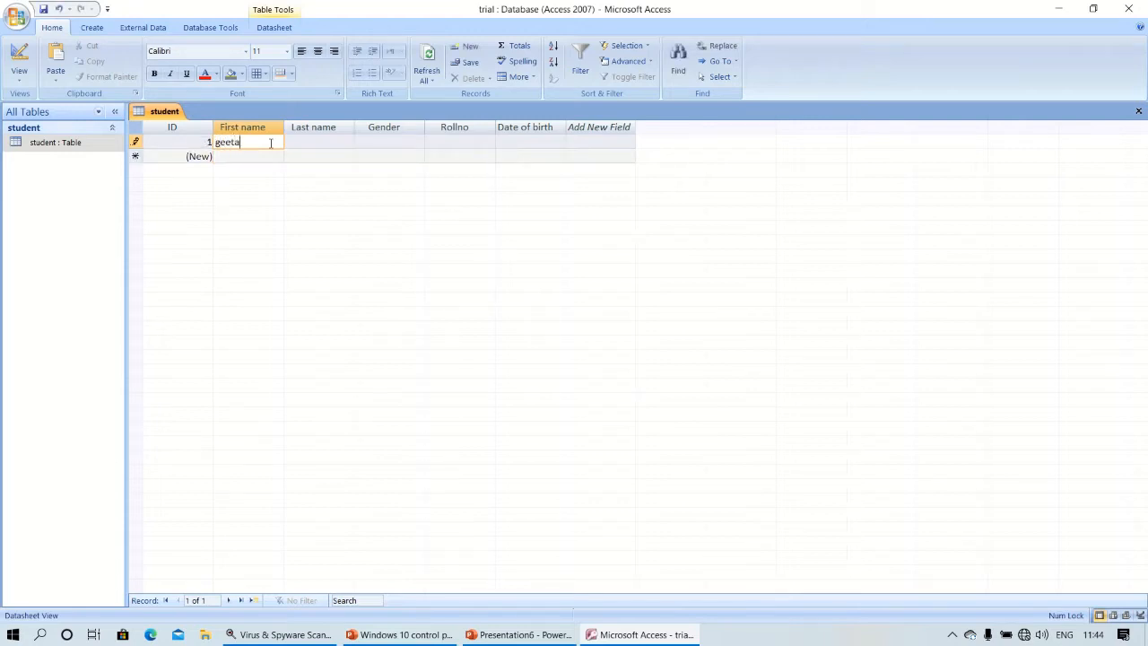
key("Down")
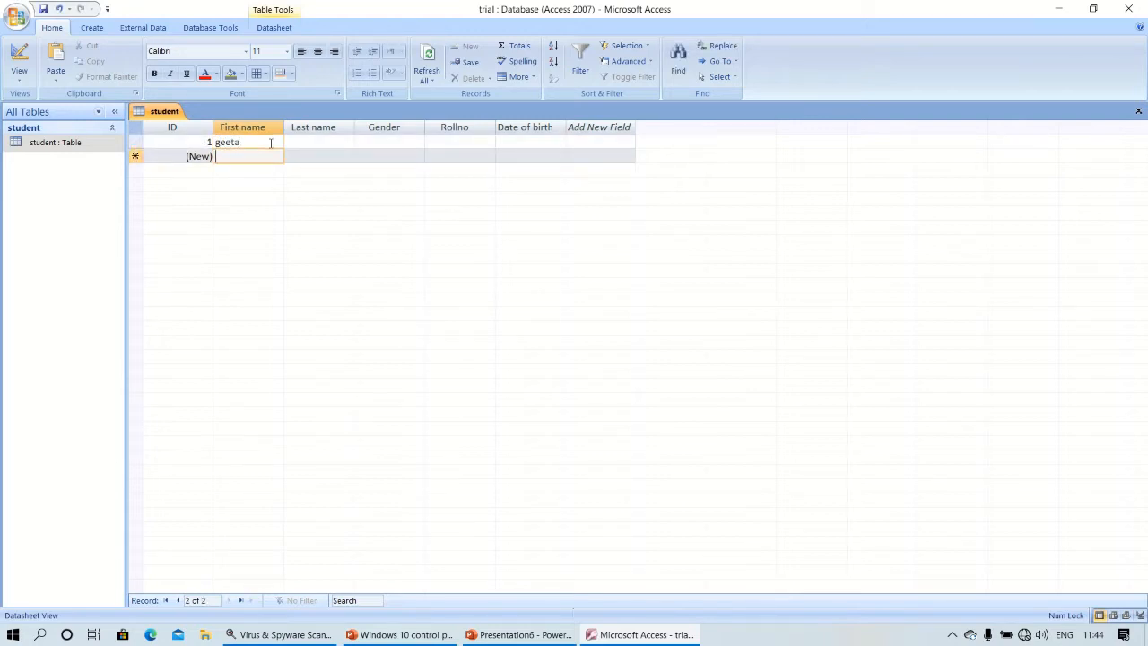
key("Down")
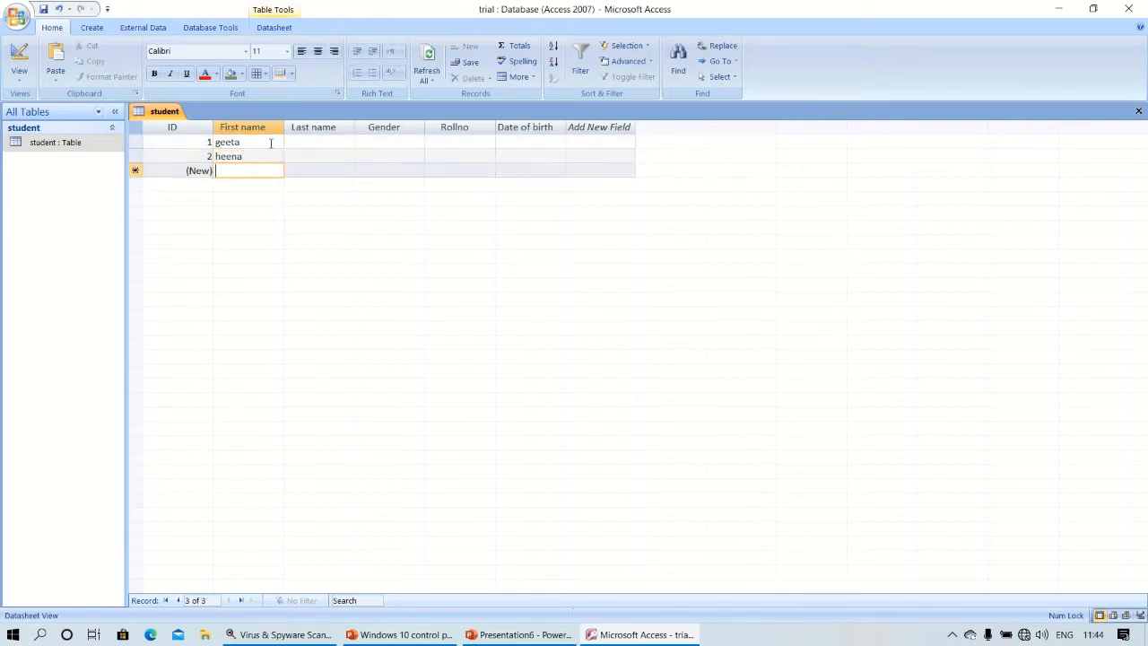
key("Down")
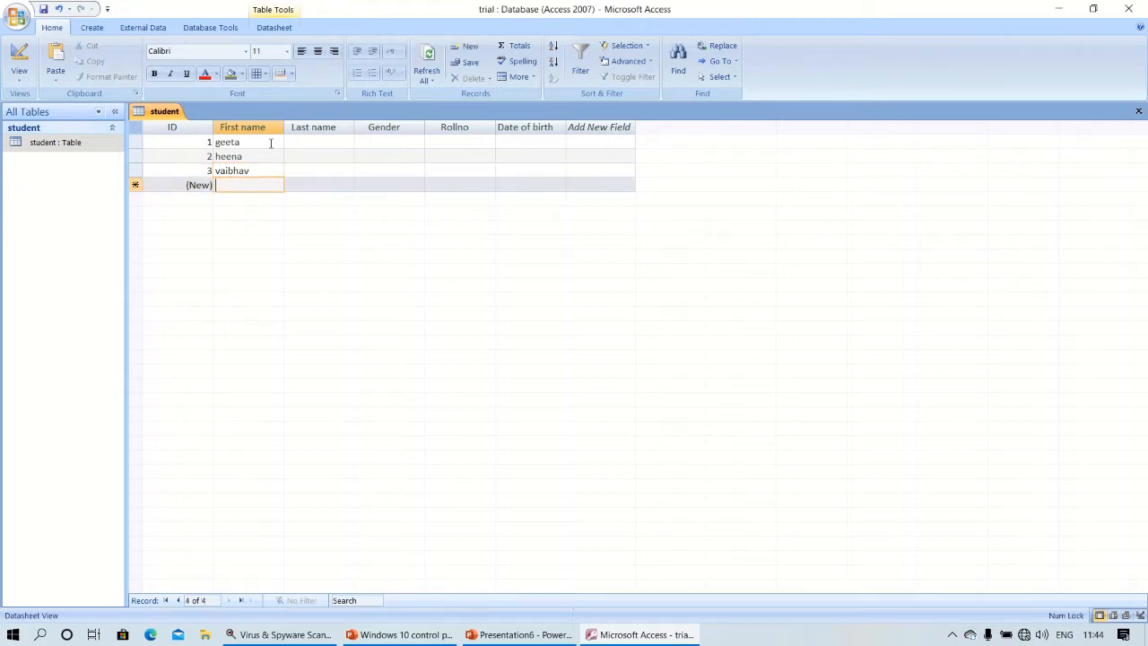
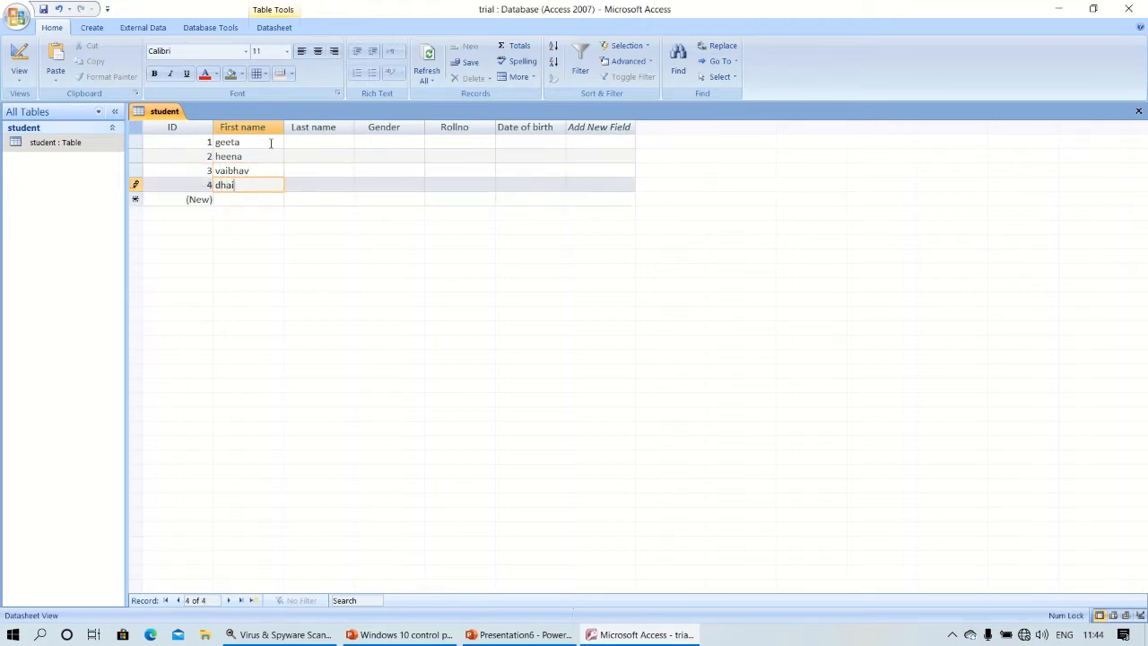
key("Tab")
key("Up")
key("Up")
key("Up")
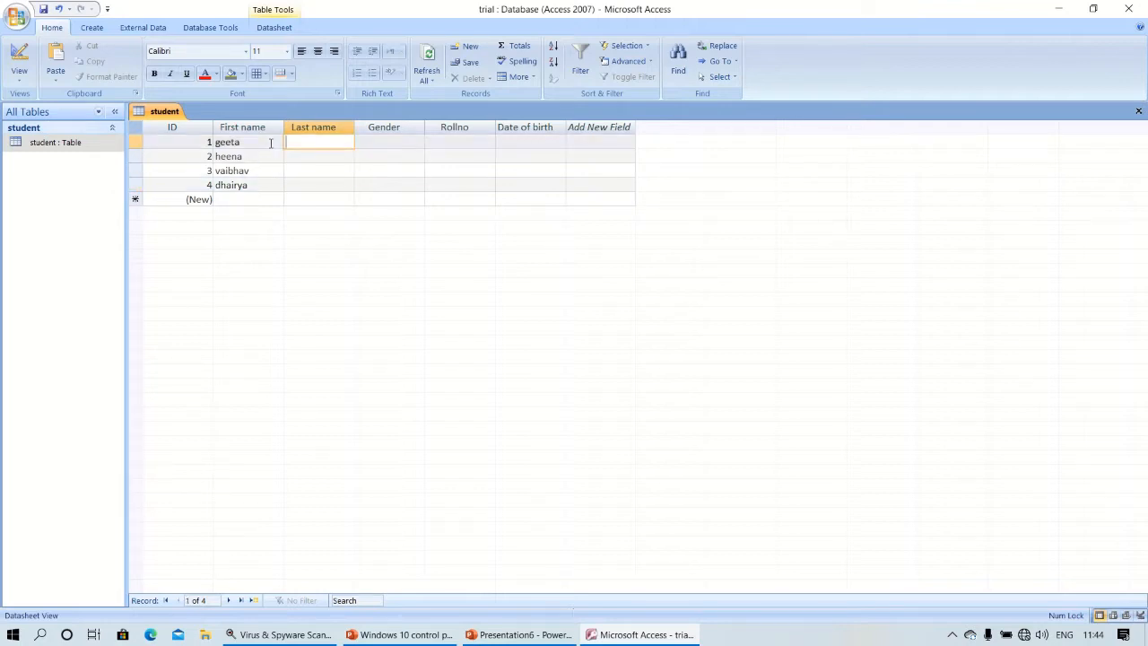
key("Down")
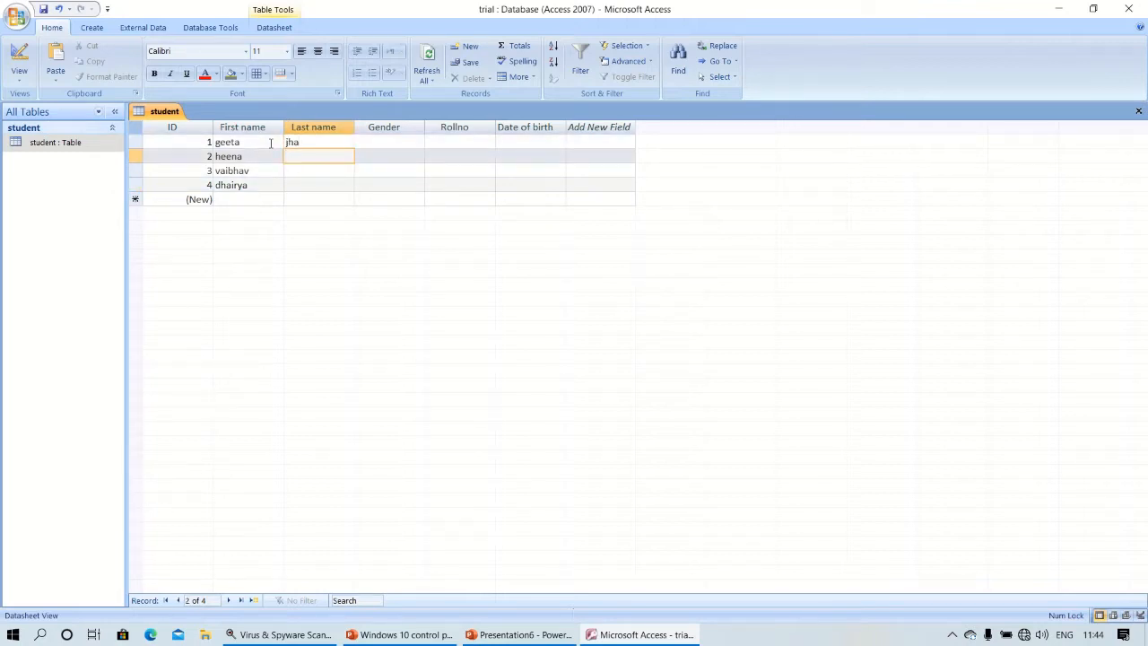
key("Down")
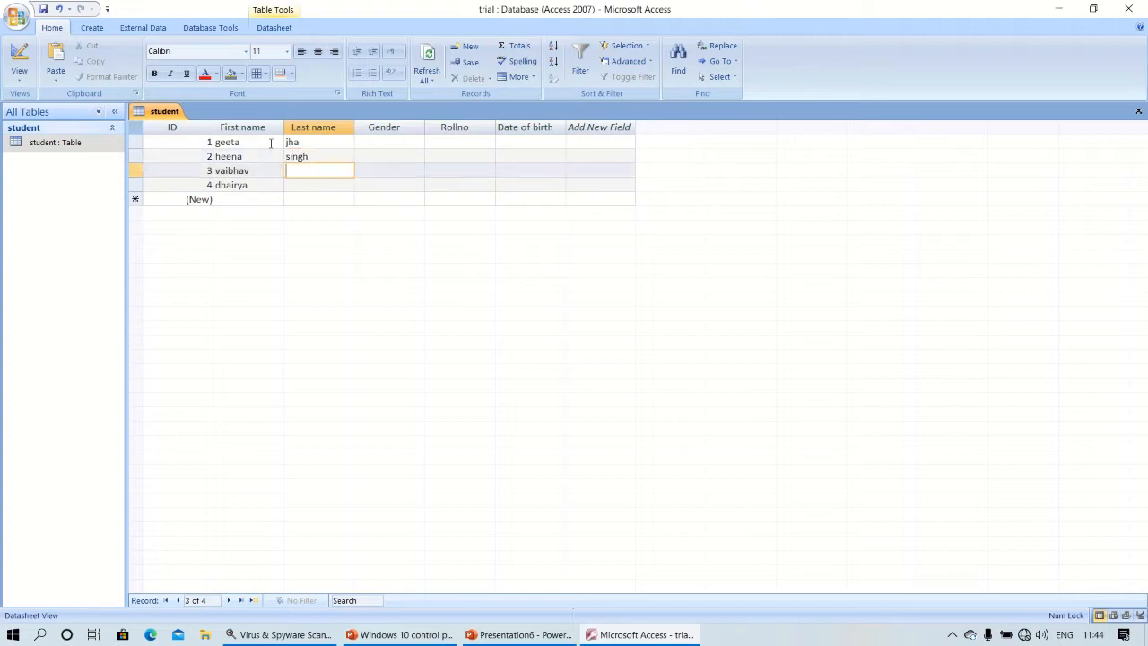
key("Down")
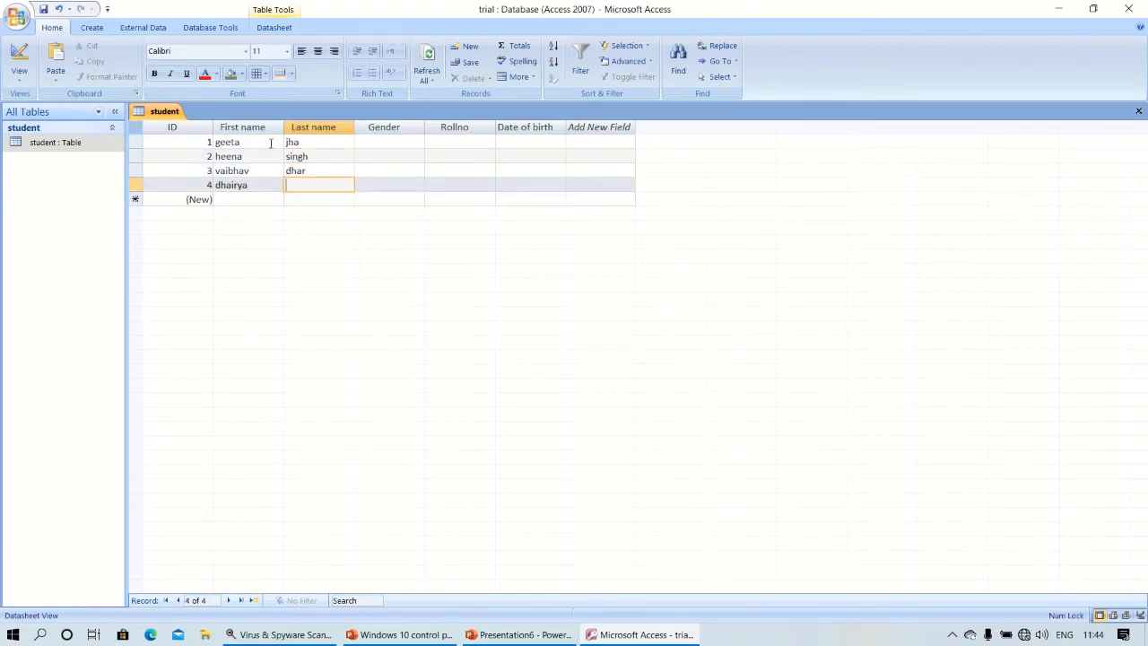
key("Tab")
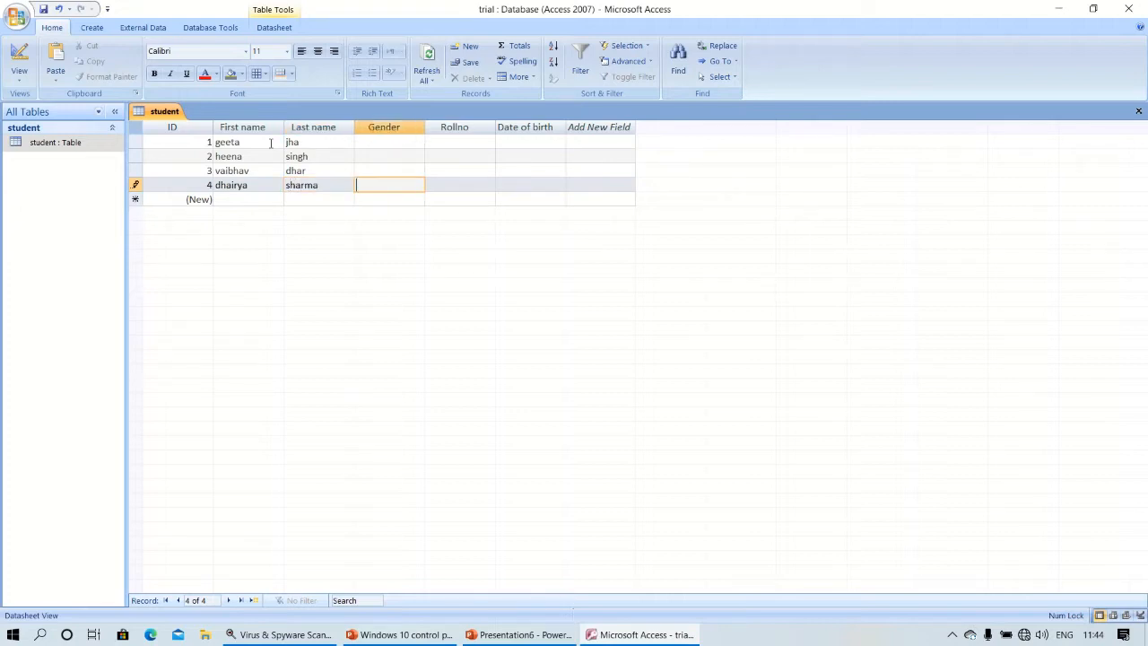
Enter genders f, f, m, m and the roll numbers starting at 1 and 2.
key("Up")
key("Up")
key("Up")
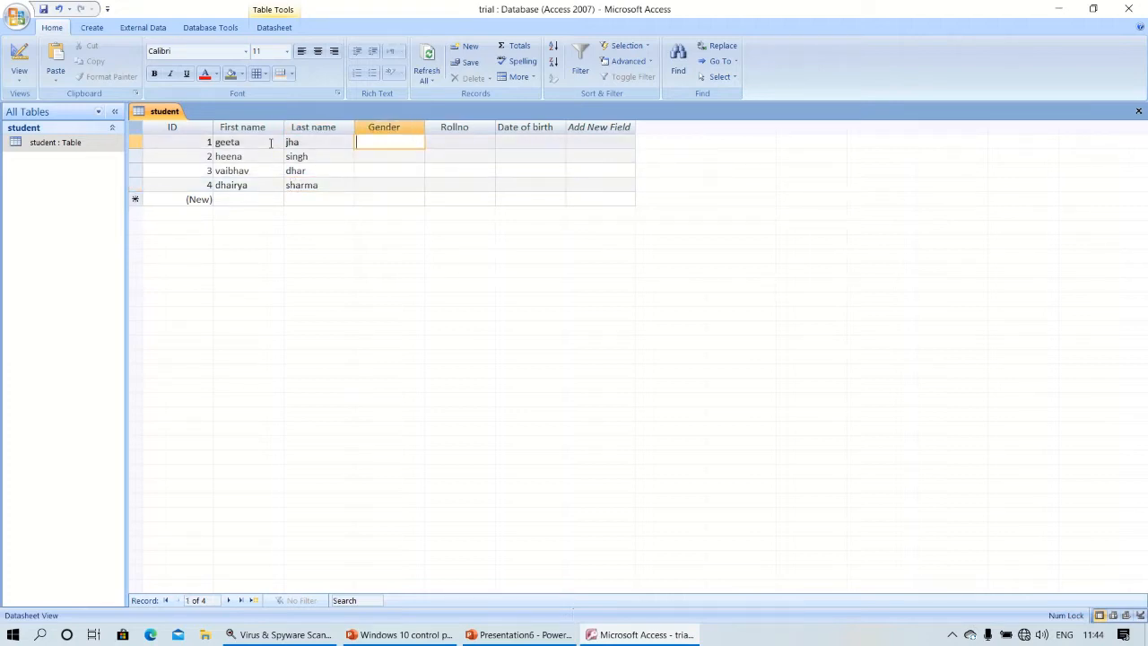
type("f")
key("Down")
type("f")
key("Down")
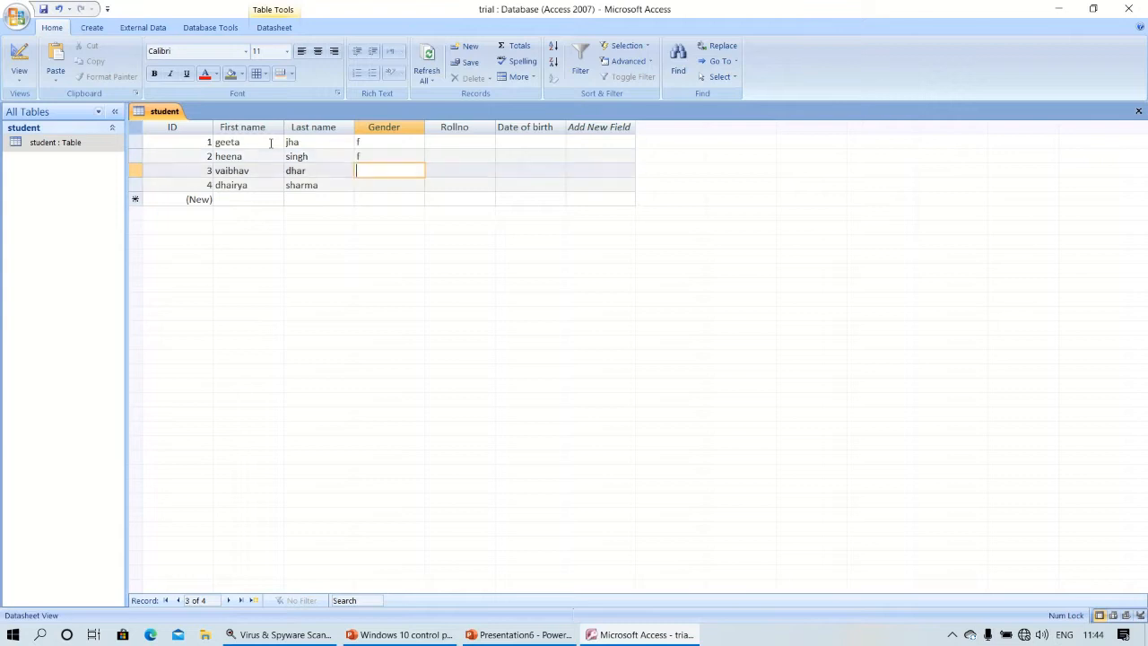
type("m")
key("Down")
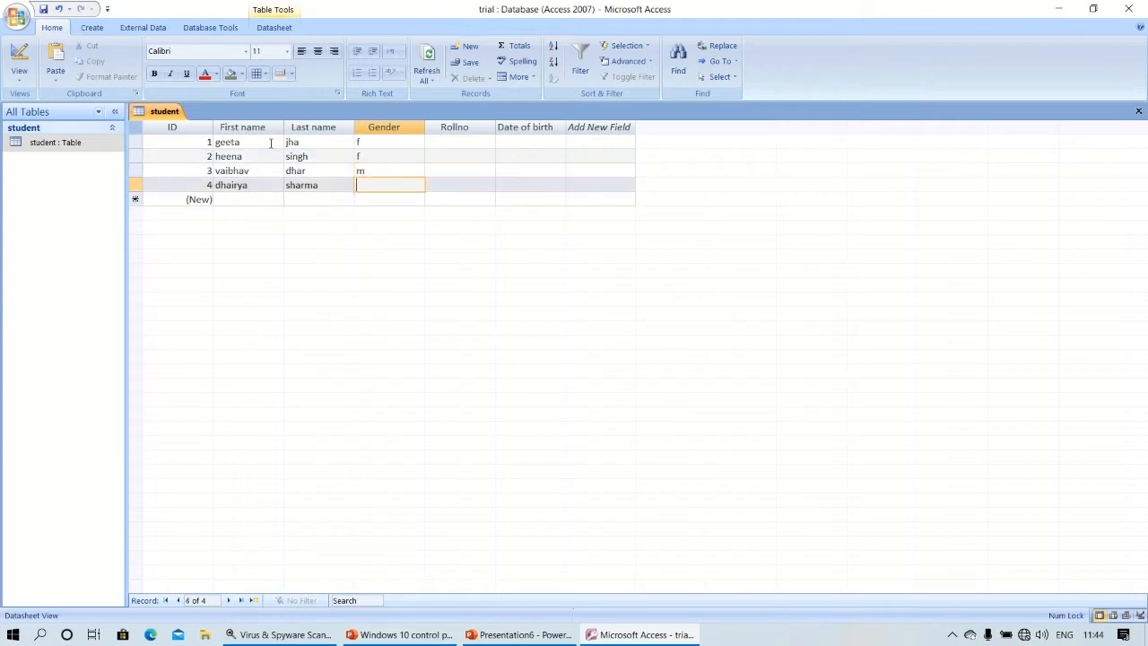
type("m")
key("Down")
key("Right")
key("Right")
key("Up")
key("Up")
key("Up")
key("Up")
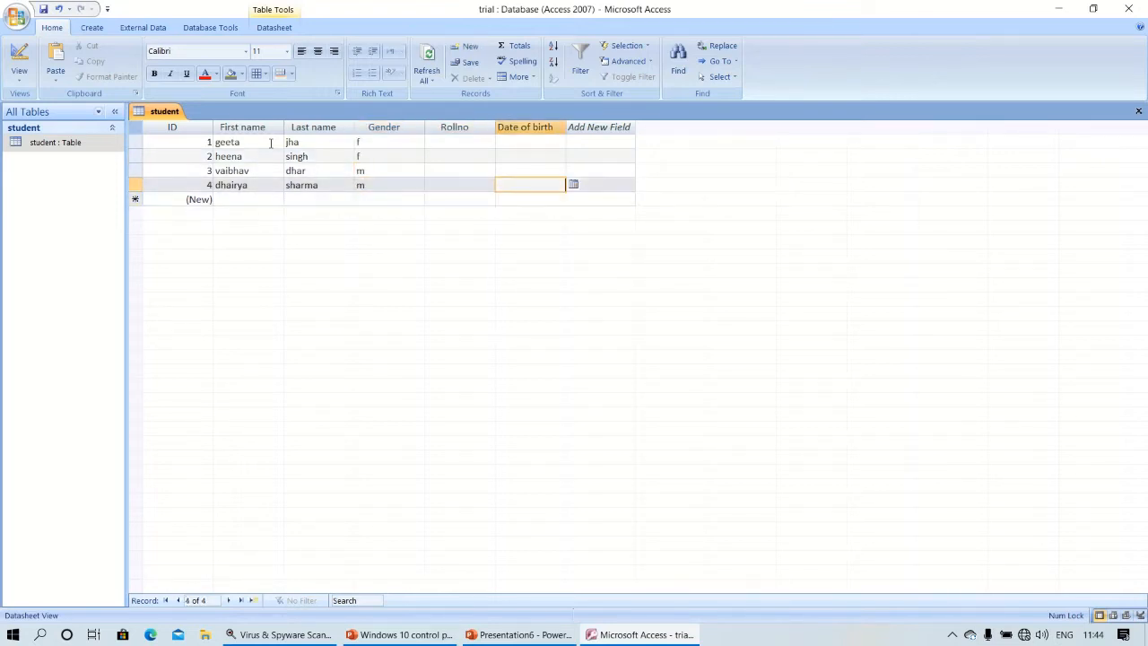
key("Left")
type("1")
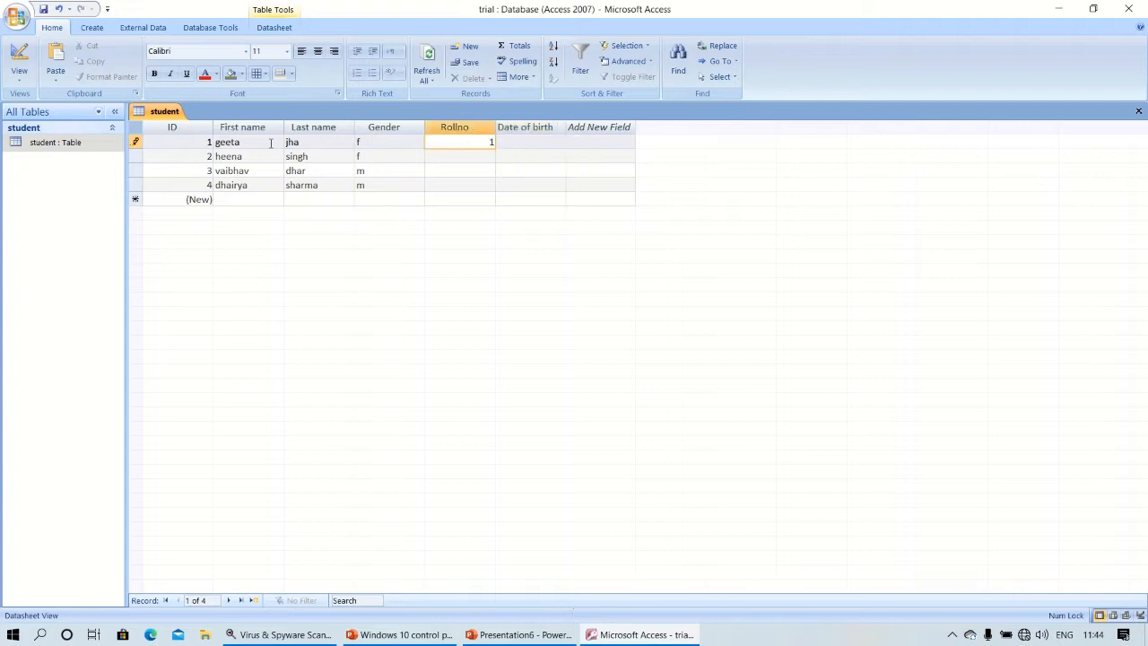
key("Down")
type("2")
key("Down")
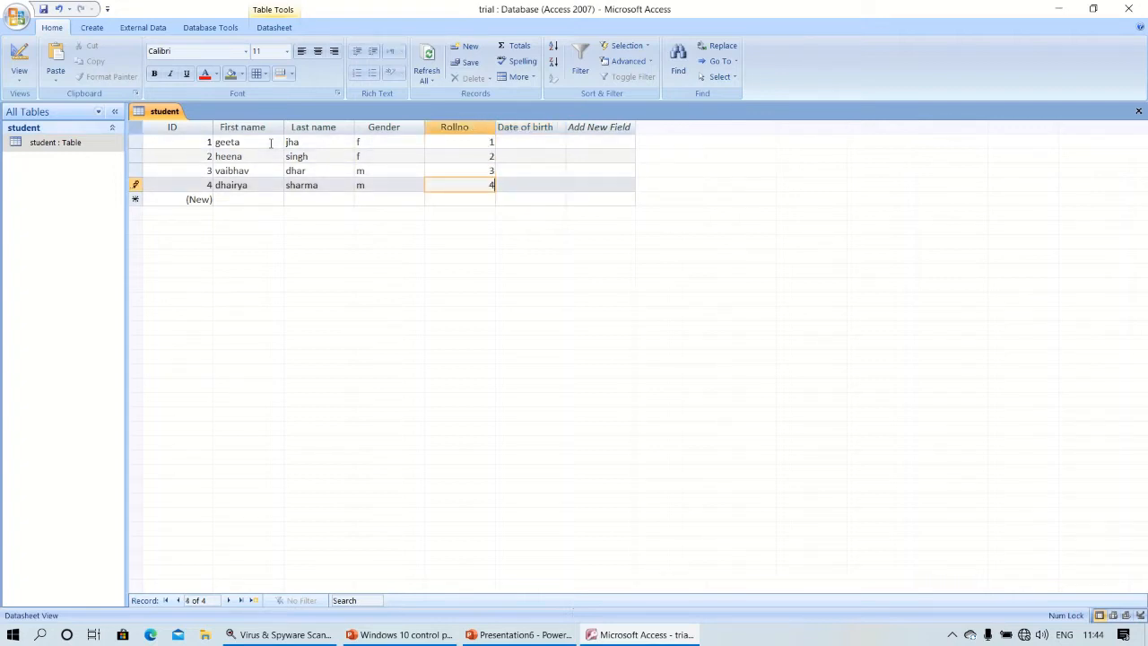
key("Tab")
key("Up")
key("Up")
key("Up")
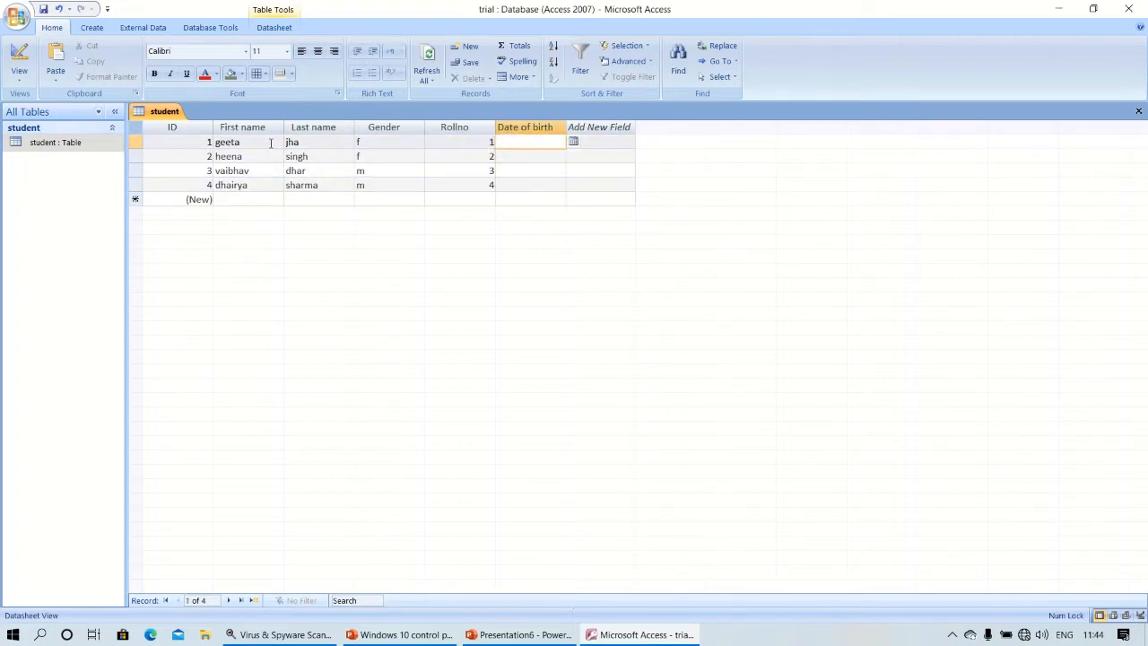
key("Down")
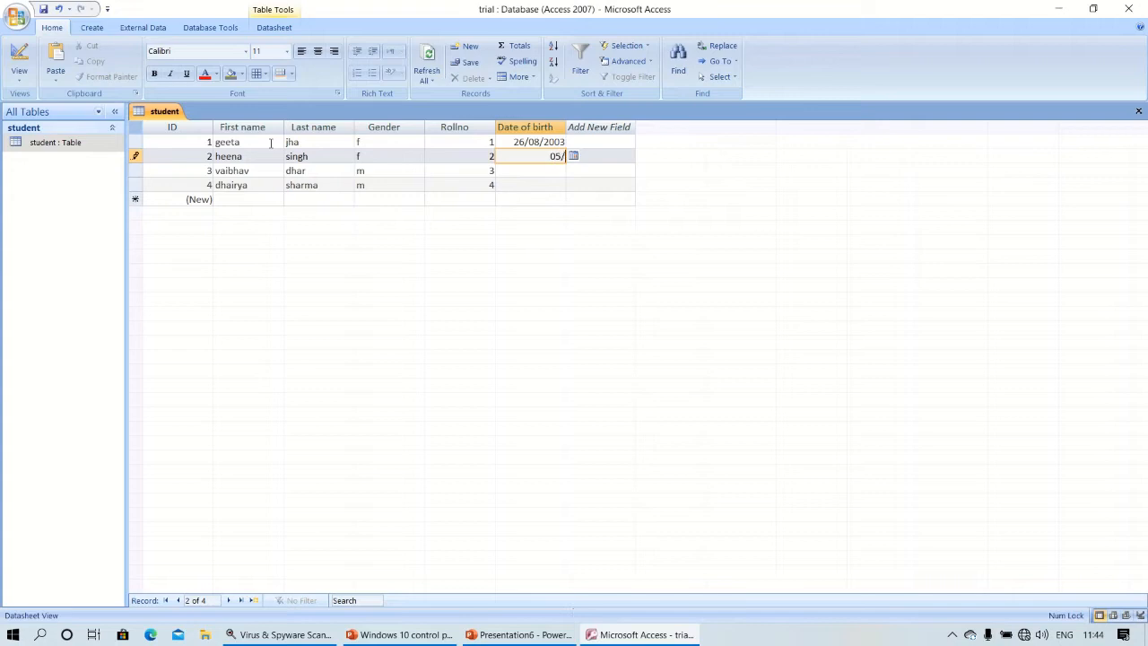
key("Down")
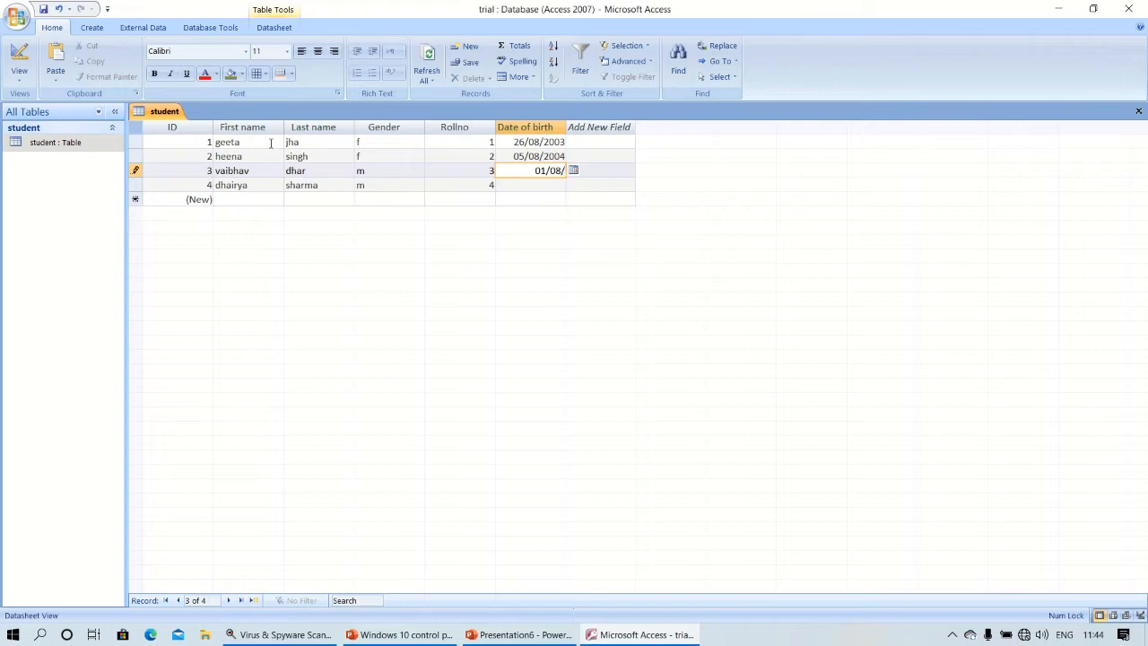
key("Down")
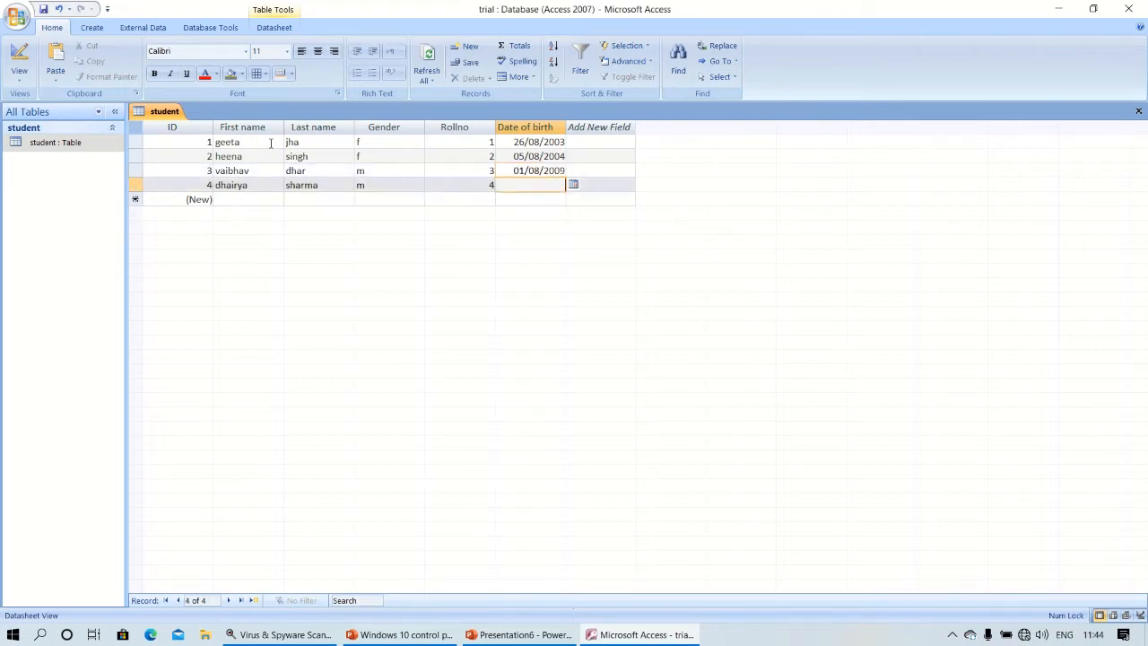
key("Tab")
key("Up")
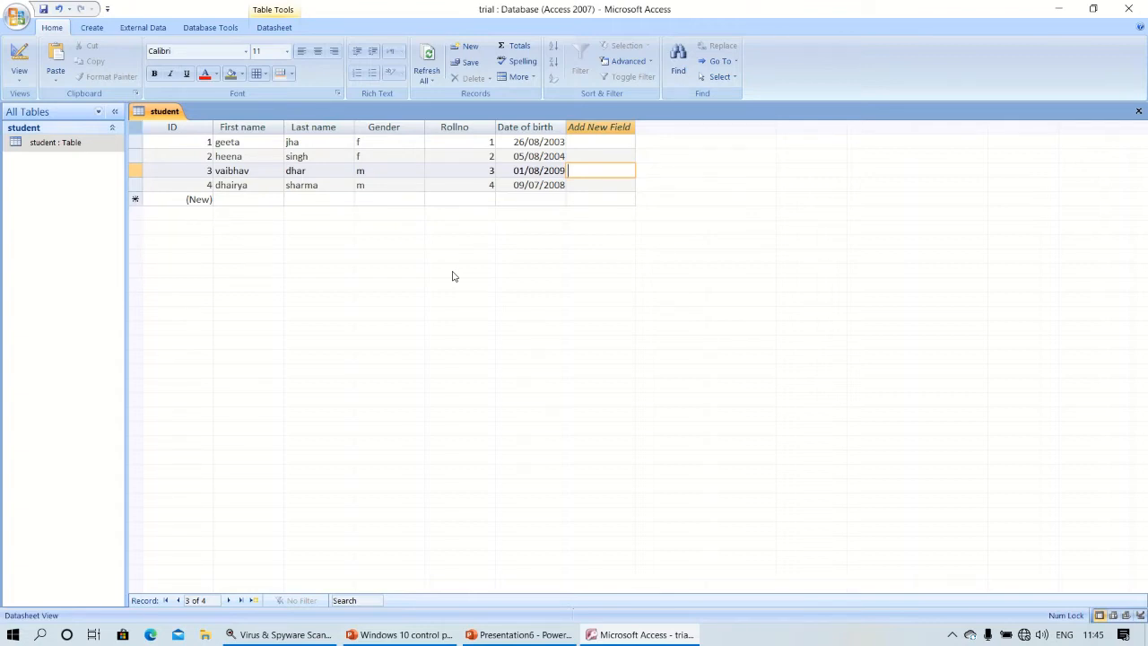
Start the Simple Query Wizard and add ID, First name, Last name, Gender, Rollno and Date of birth.
left_click(92, 28)
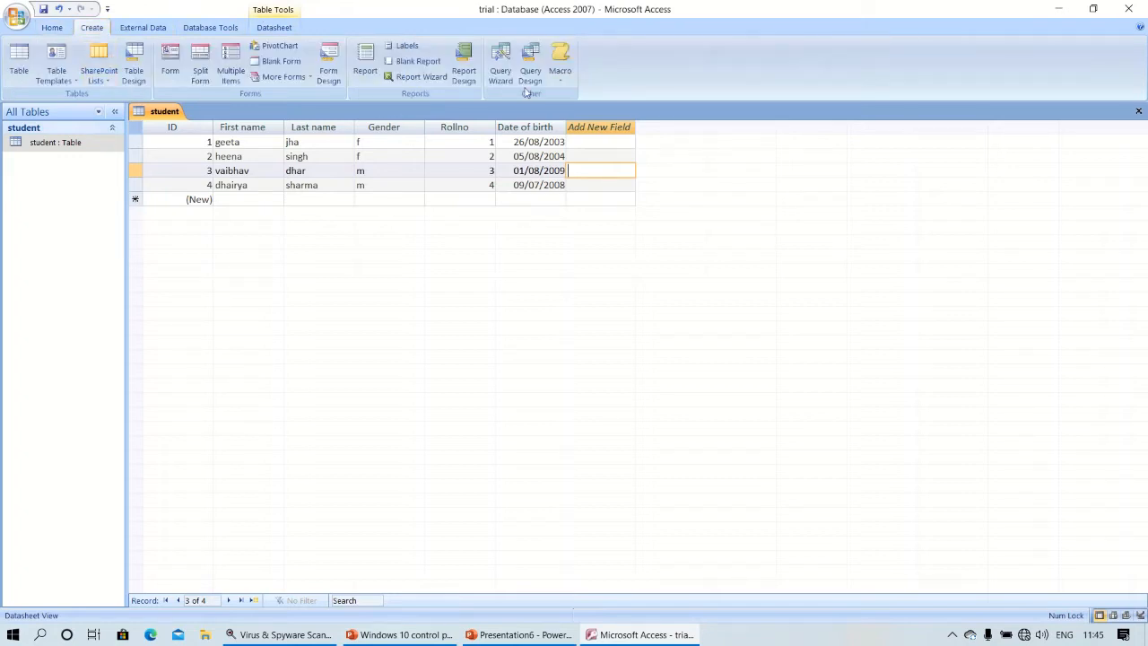
left_click(504, 70)
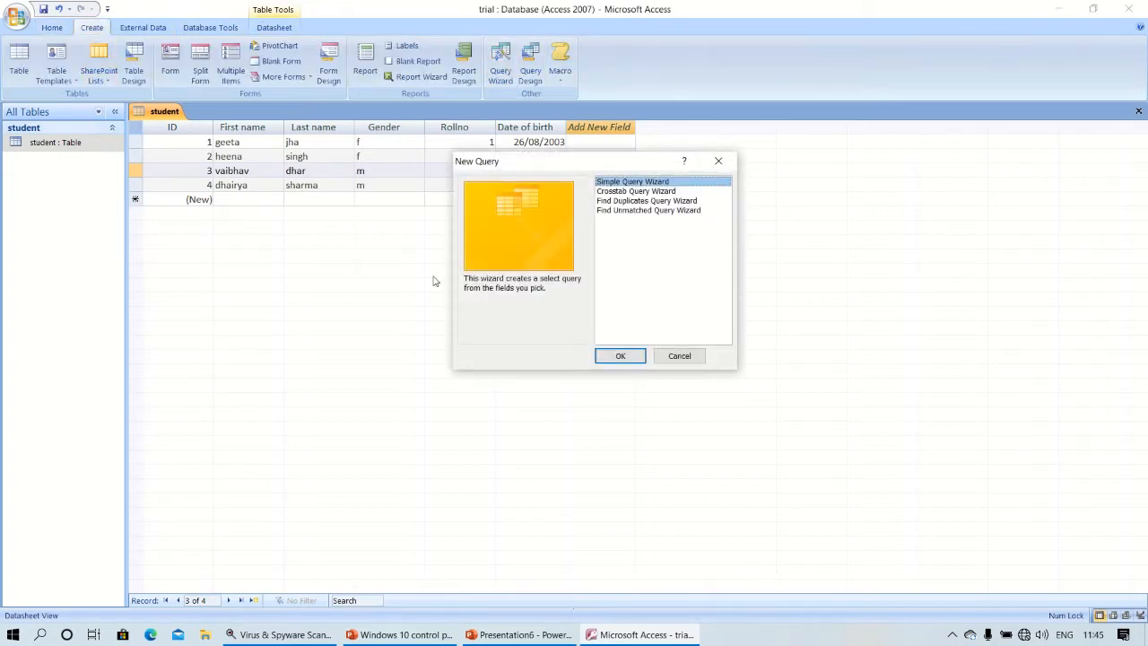
left_click(621, 355)
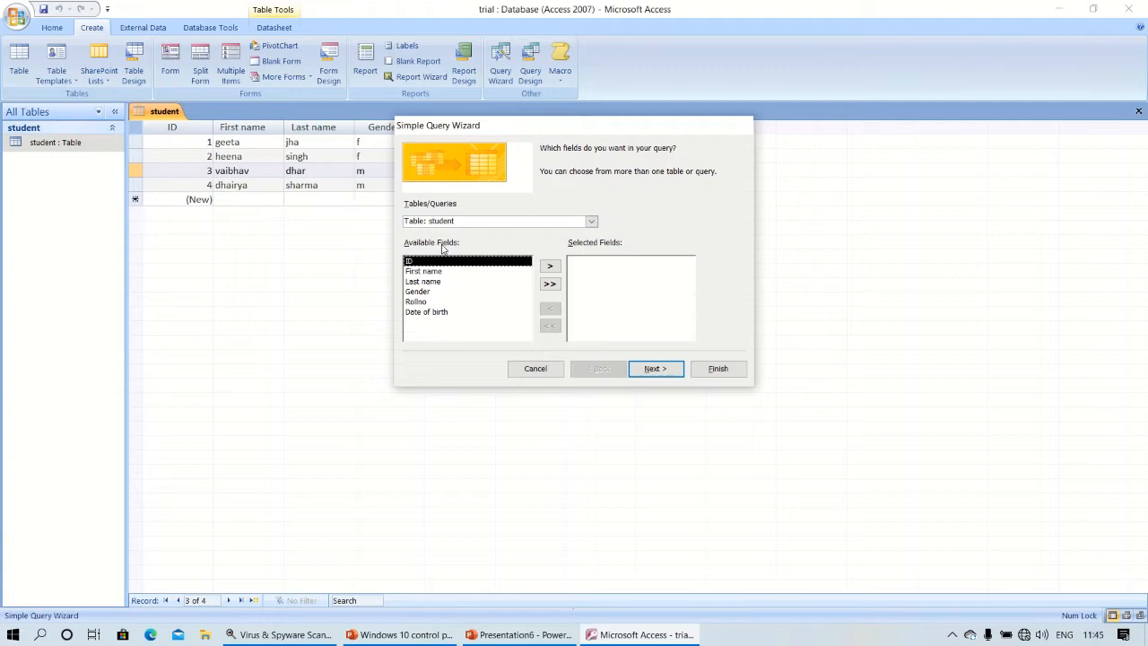
left_click(556, 268)
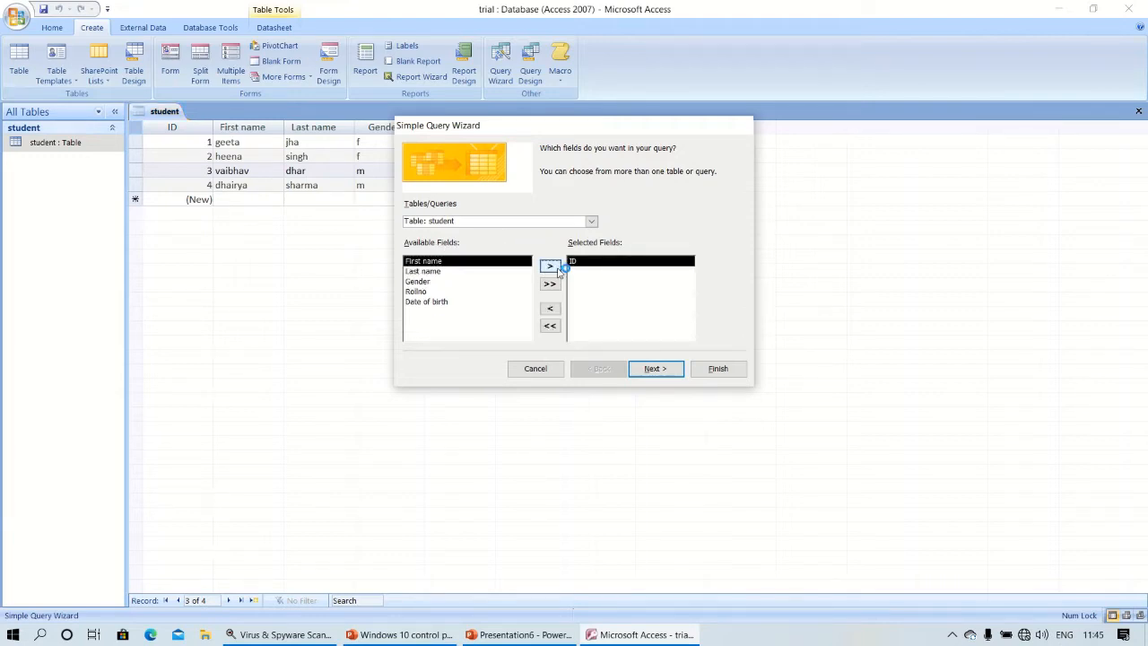
left_click(551, 266)
left_click(551, 267)
left_click(551, 267)
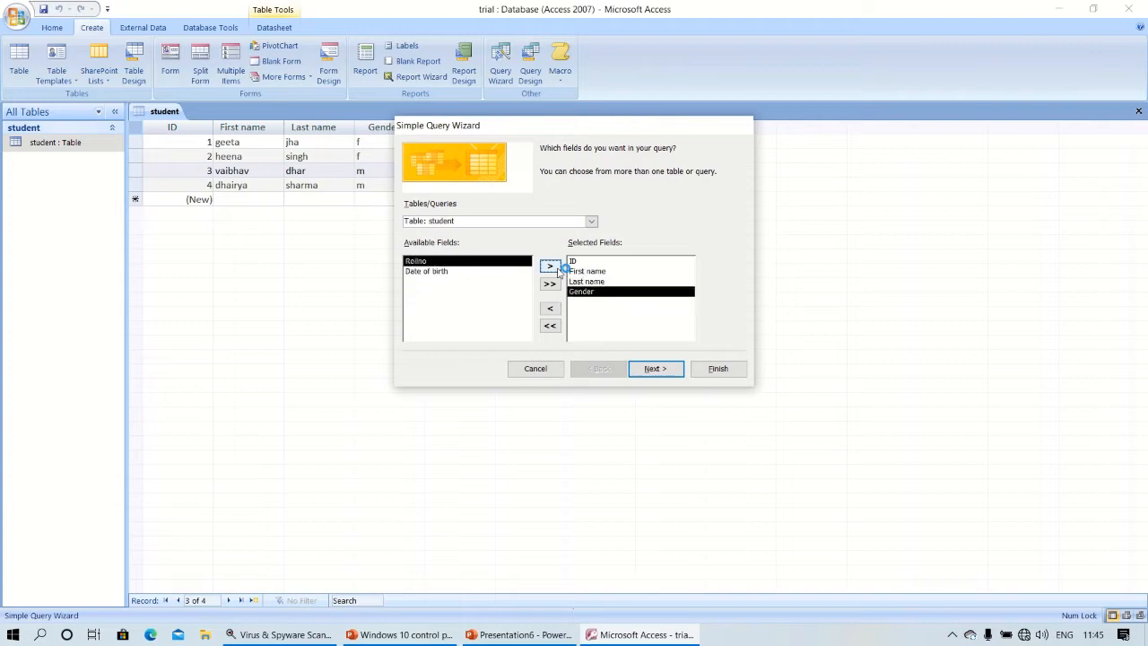
left_click(556, 269)
left_click(556, 269)
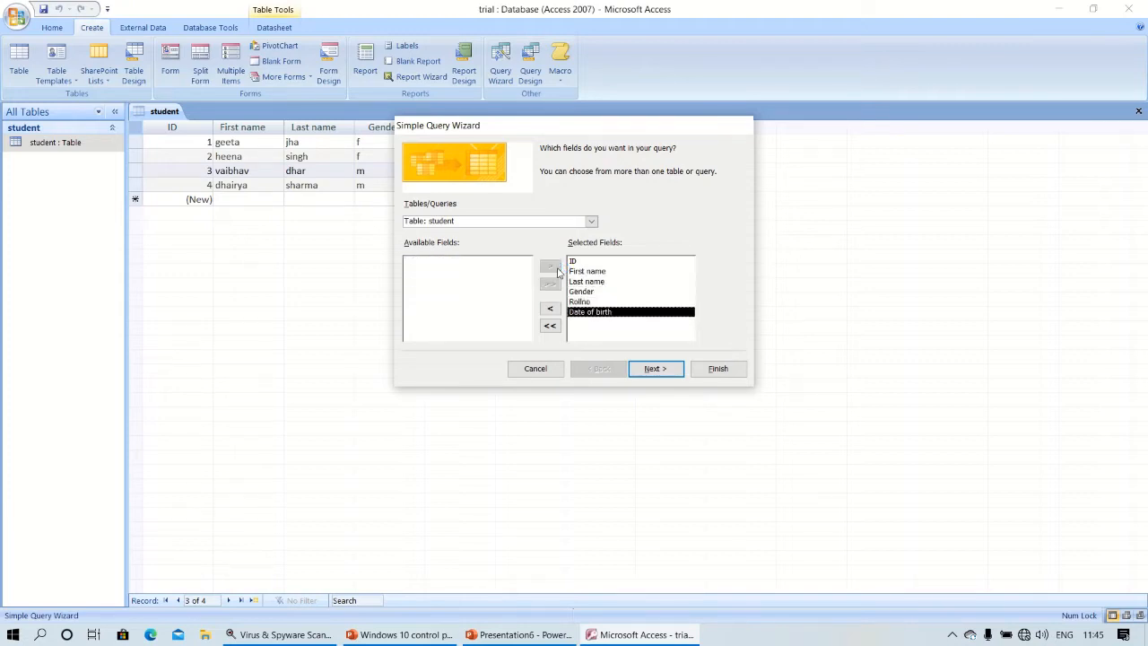
left_click(551, 309)
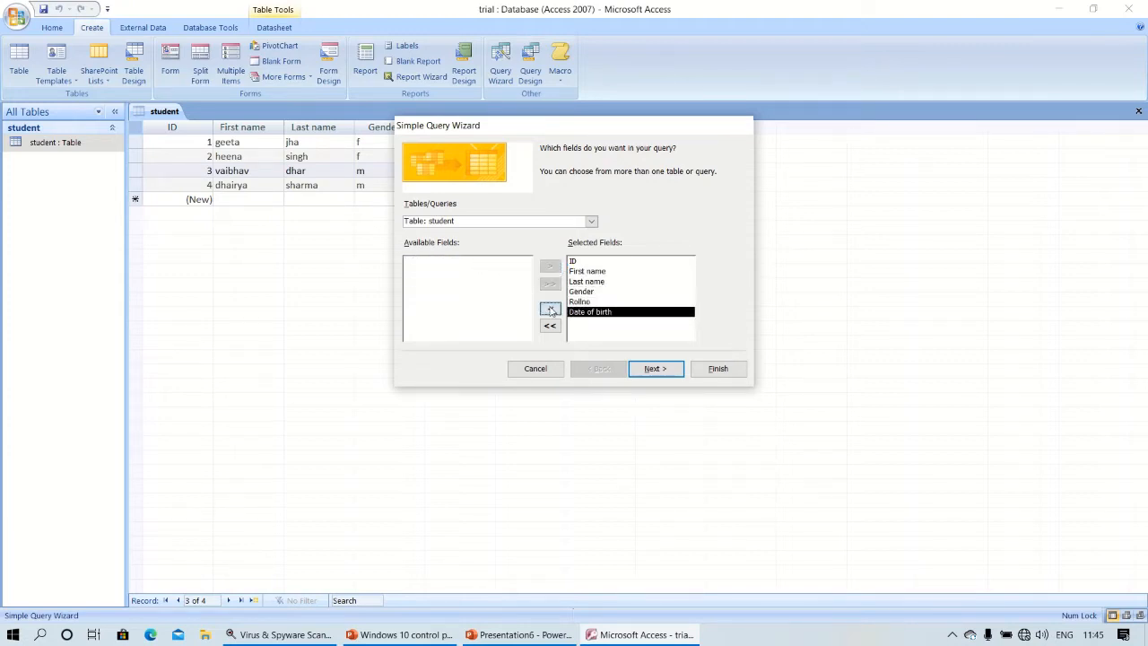
left_click(550, 309)
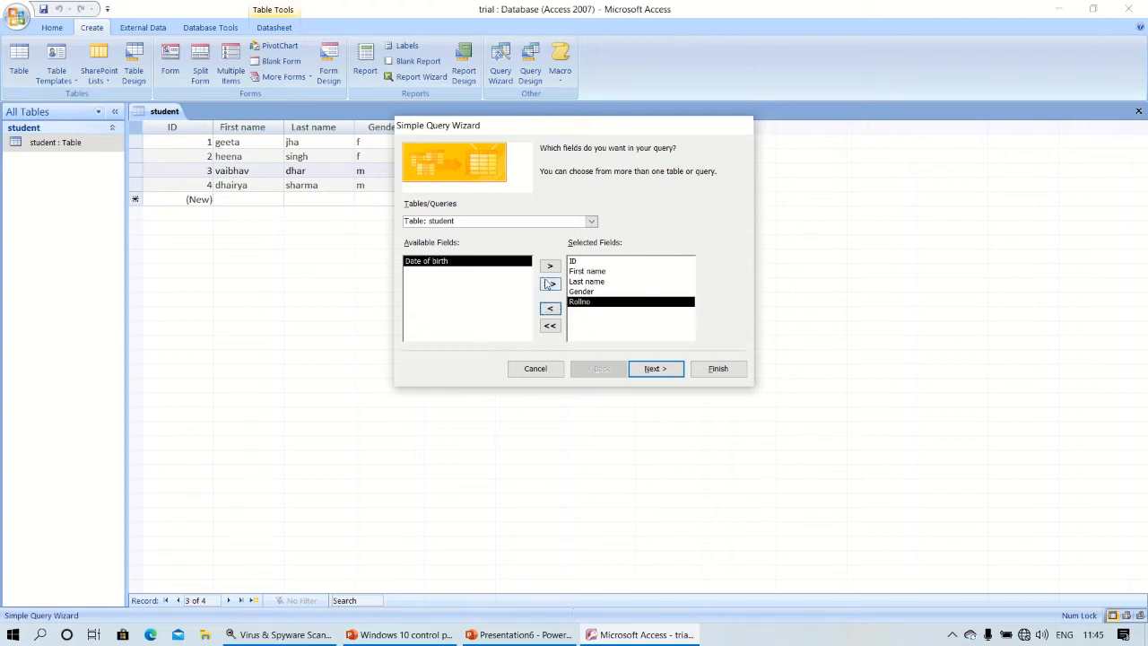
left_click(549, 266)
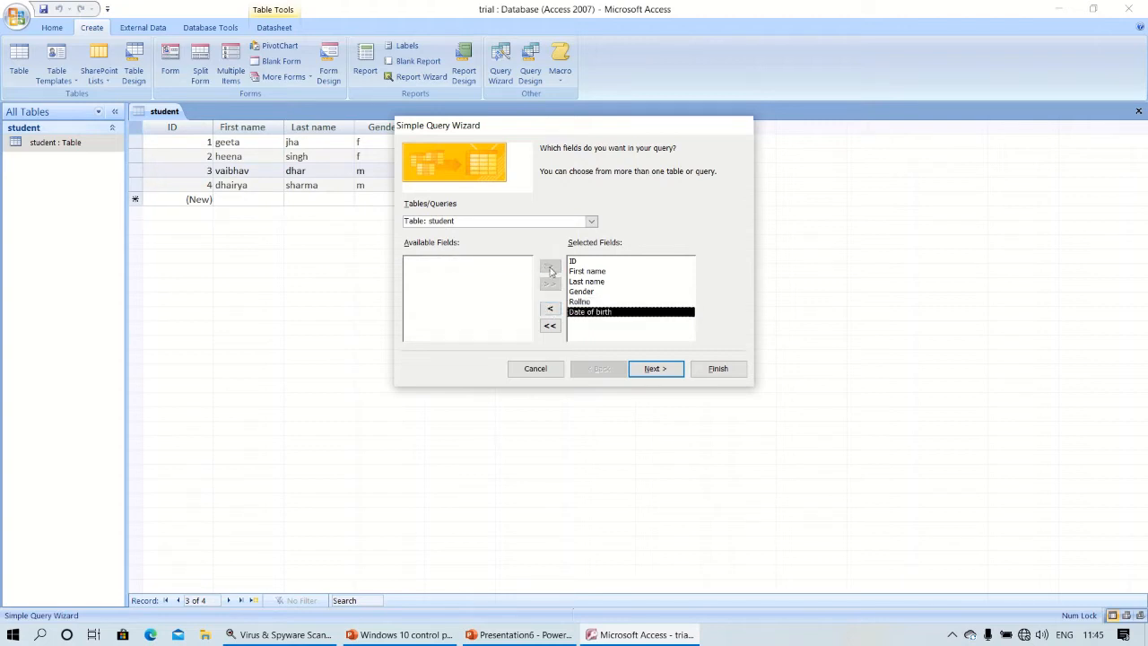
Keep it a detail query, title it 'student attendance', and finish the wizard.
left_click(654, 370)
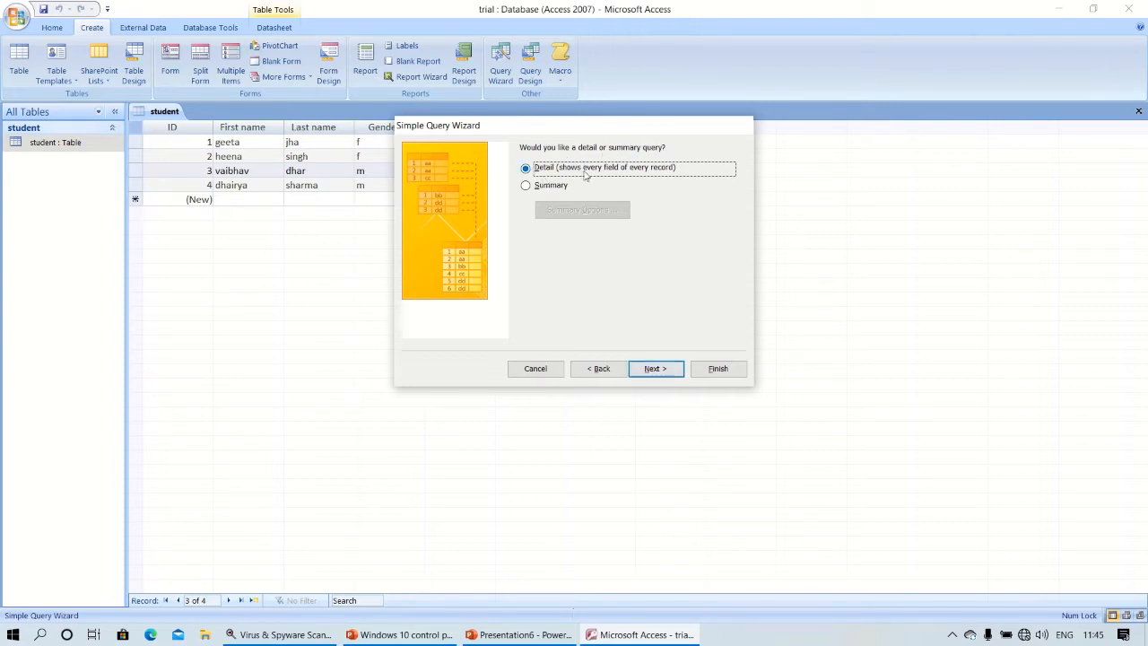
left_click(656, 369)
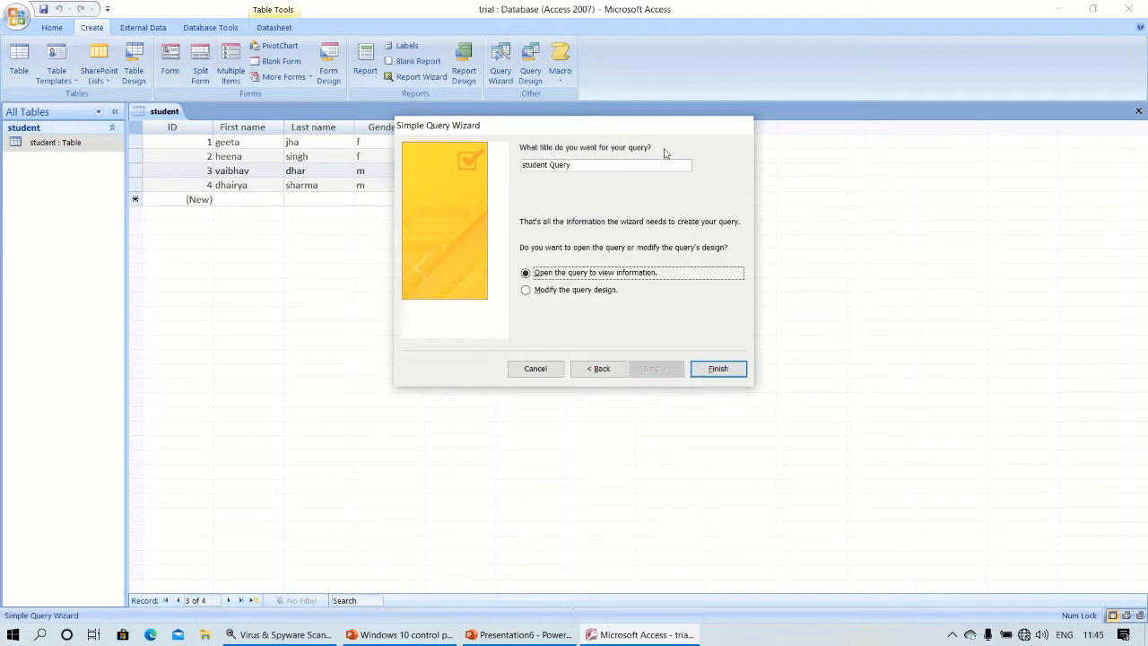
left_click(590, 169)
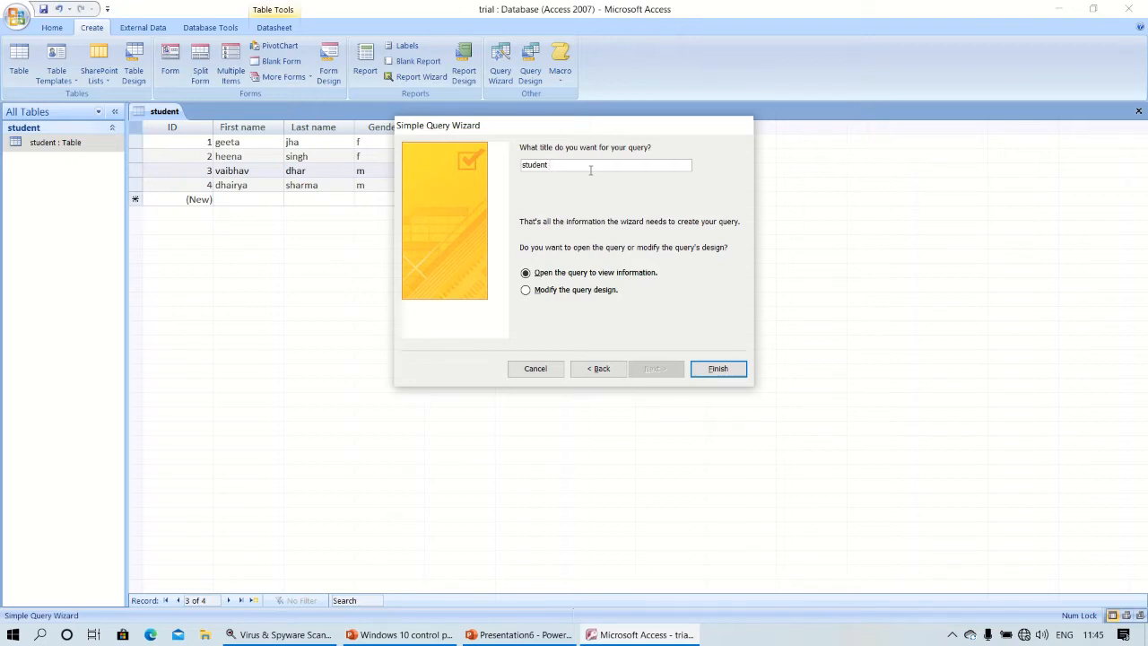
type("attendace")
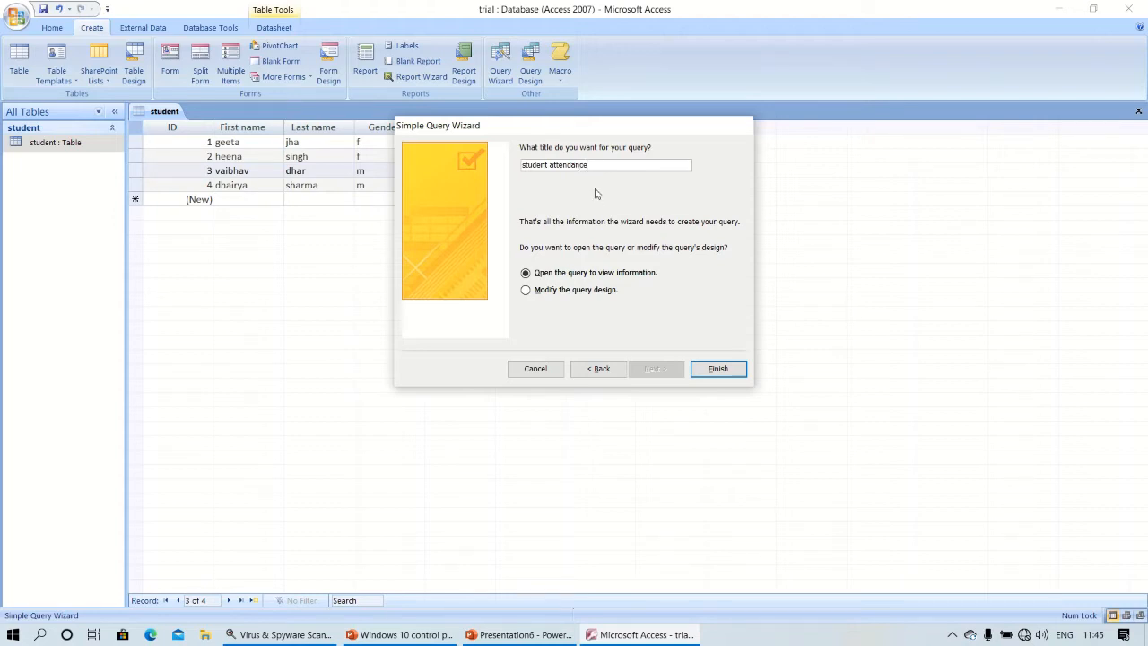
left_click(734, 369)
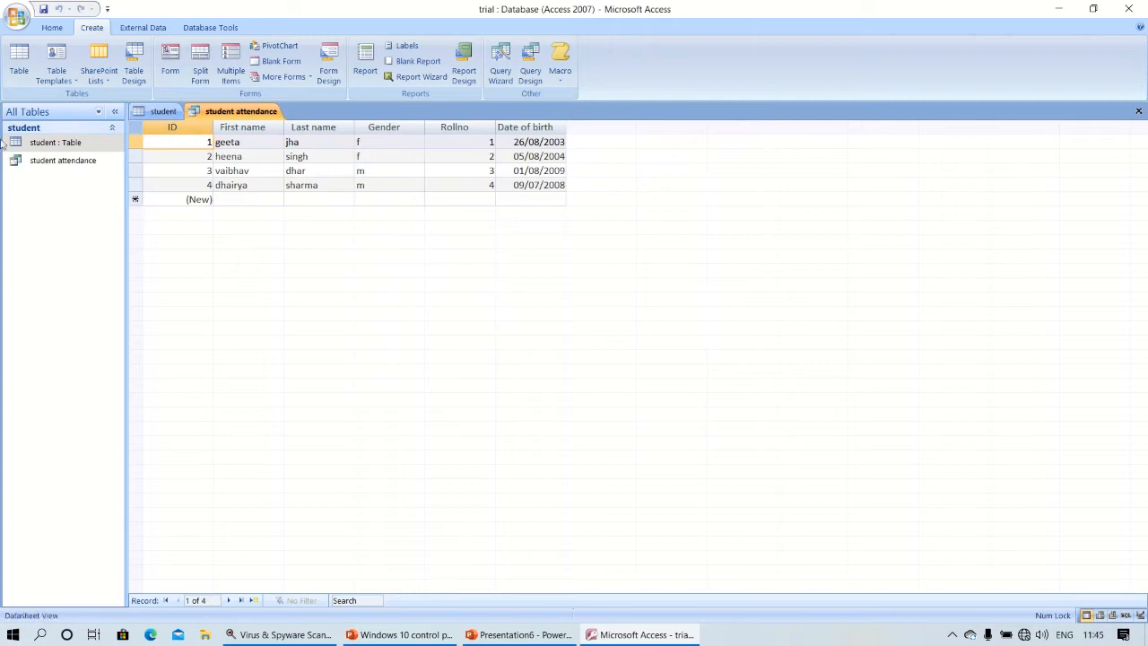
Open the student attendance query in Design view.
left_click(87, 170)
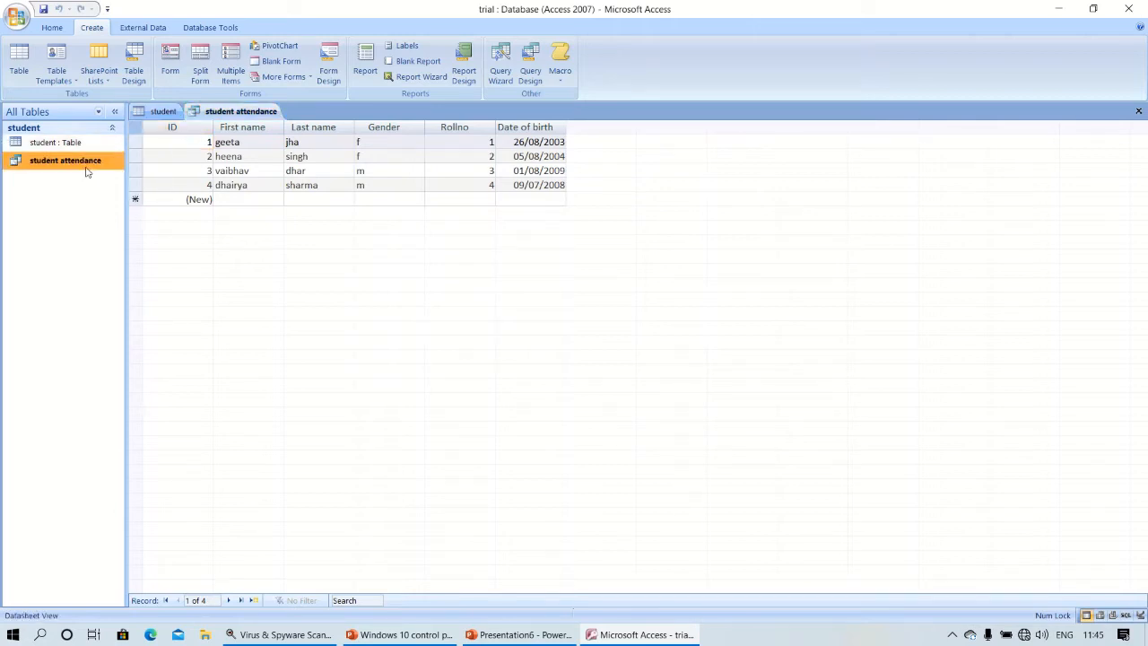
right_click(87, 170)
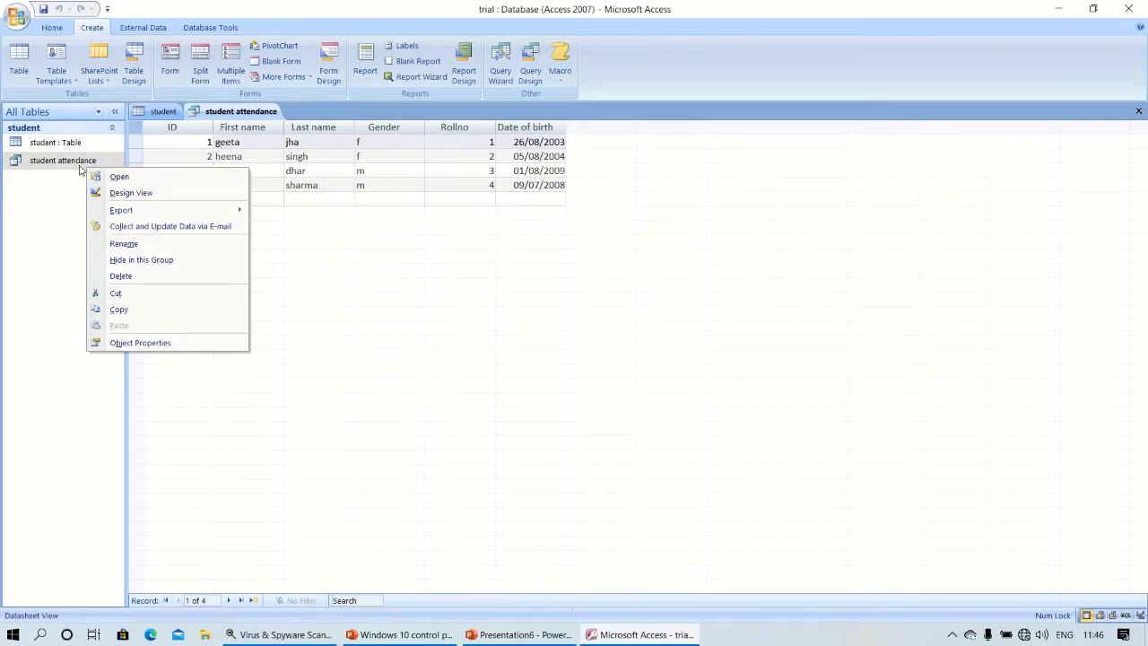
left_click(119, 192)
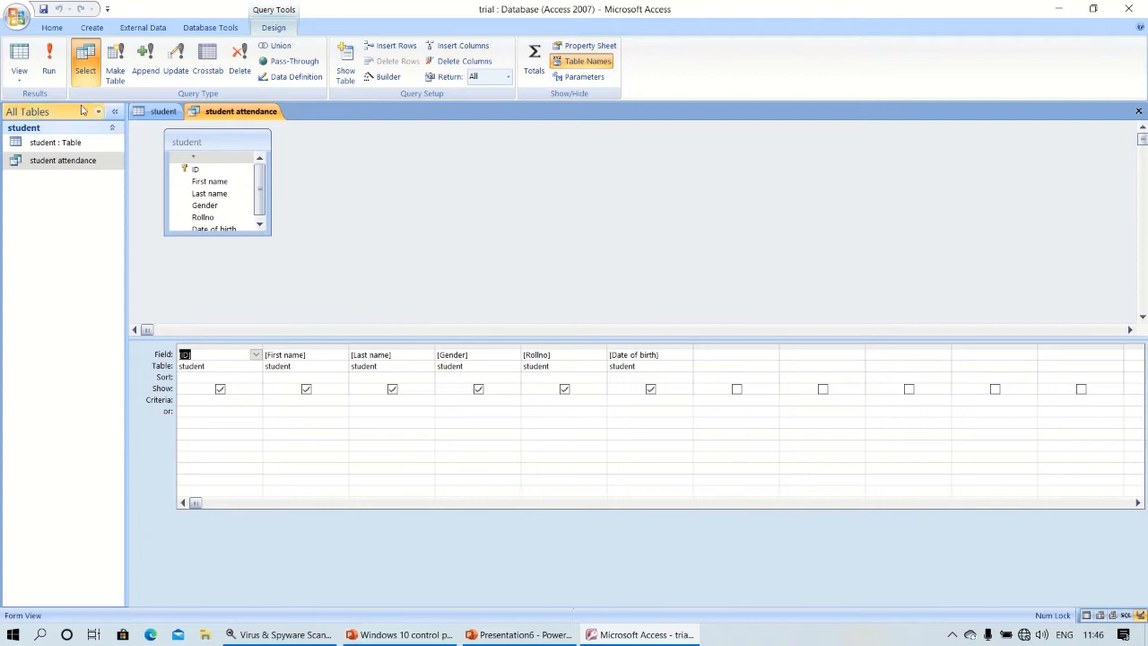
Close the student attendance query and select the student table.
left_click(58, 142)
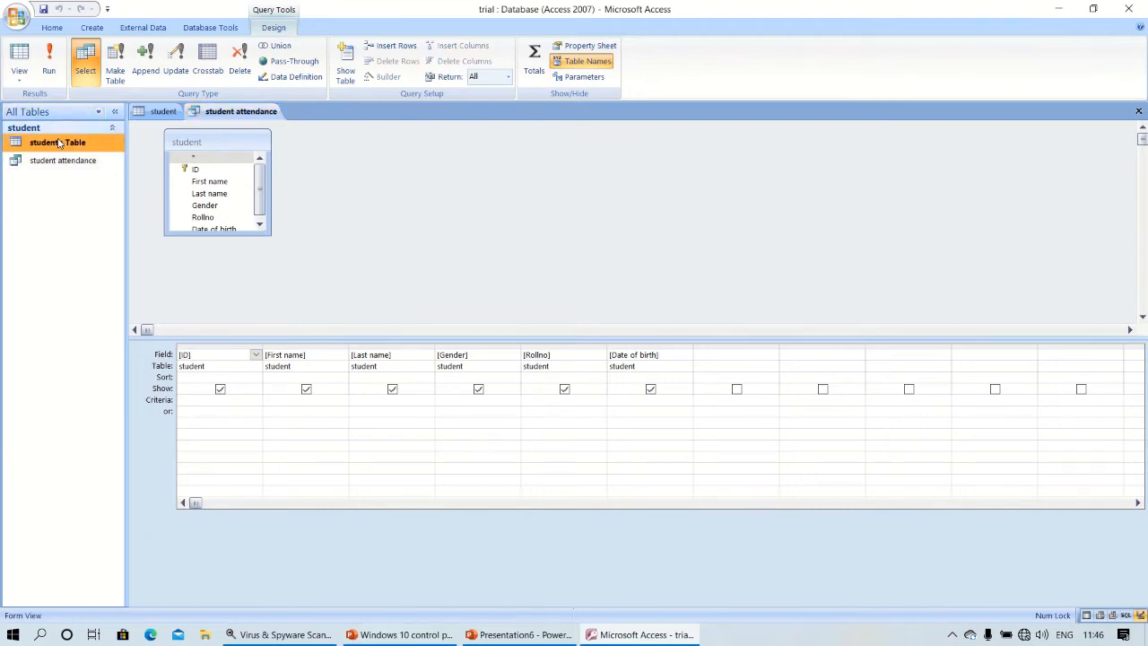
right_click(59, 142)
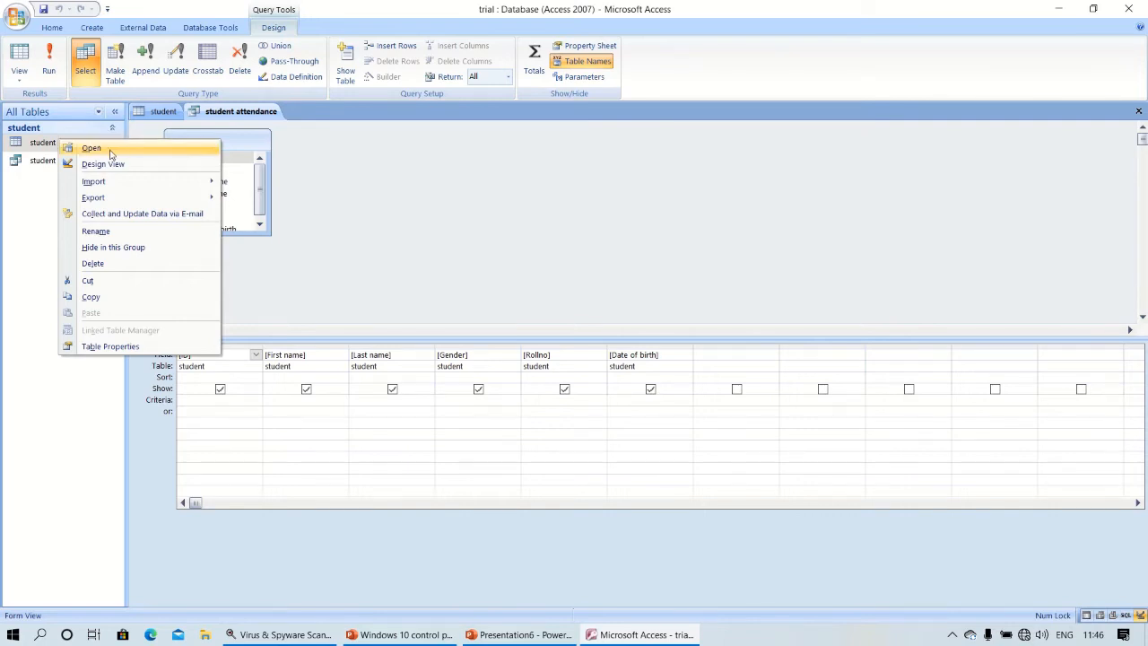
left_click(46, 161)
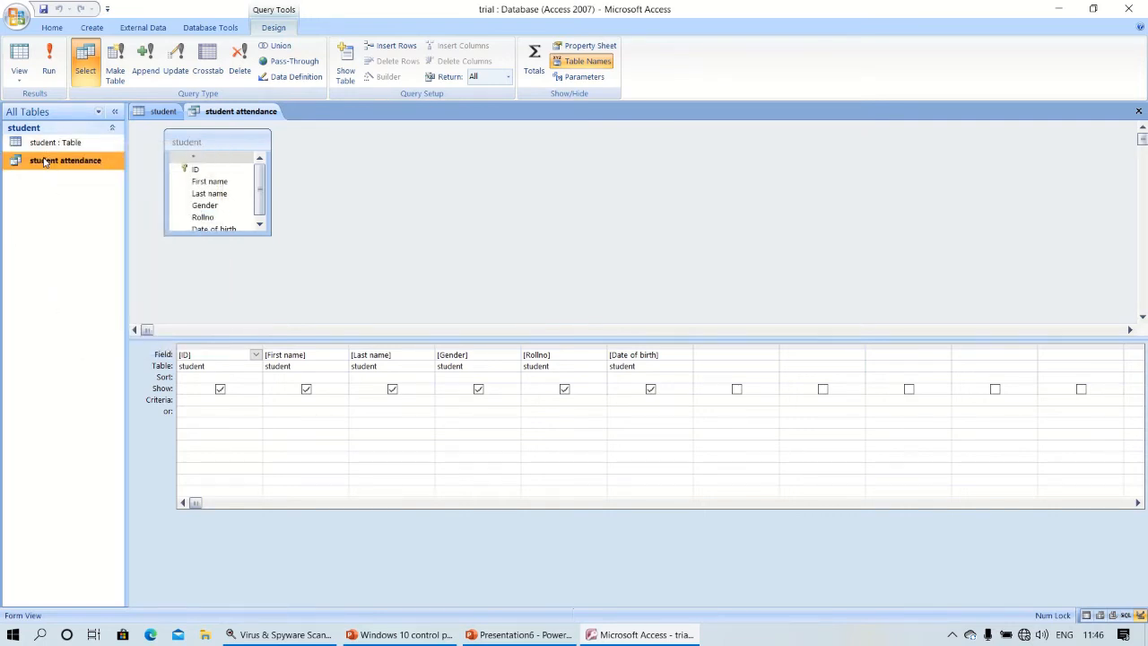
right_click(240, 114)
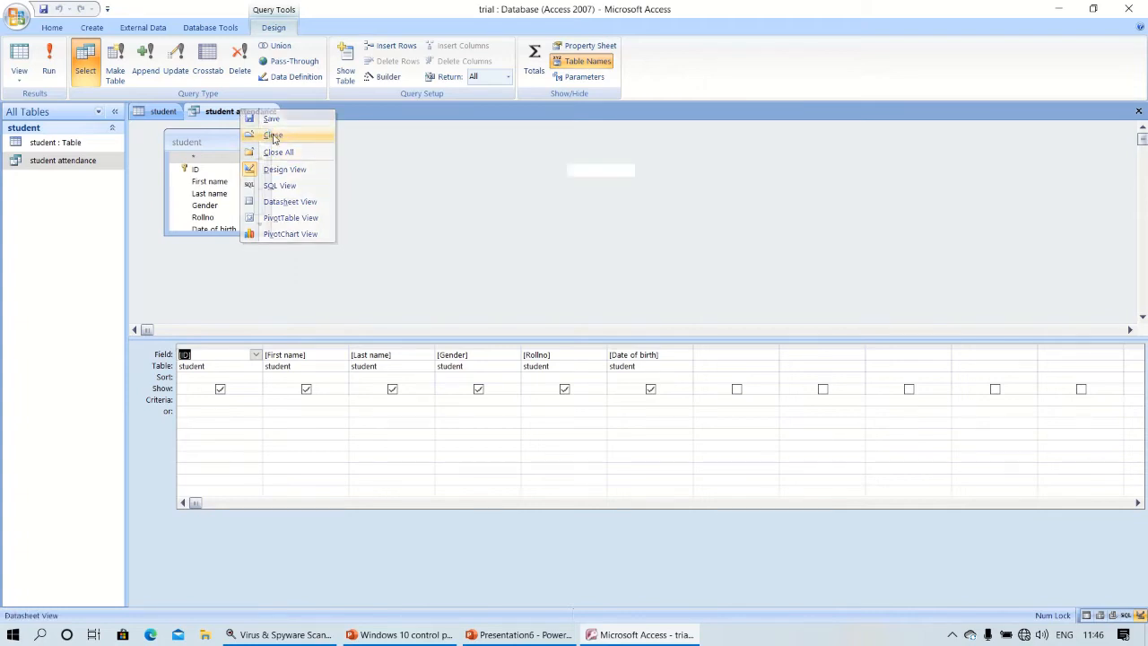
left_click(272, 135)
left_click(70, 146)
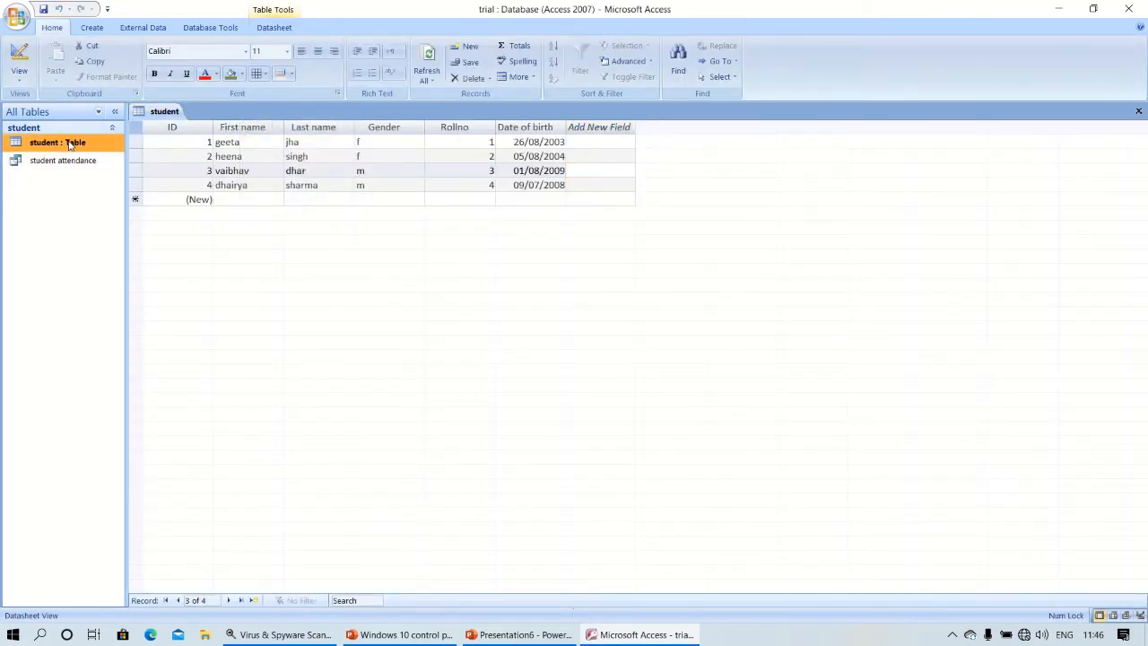
Add a Text field 'fees' below Date of birth and save the table in Datasheet view.
right_click(70, 146)
left_click(107, 167)
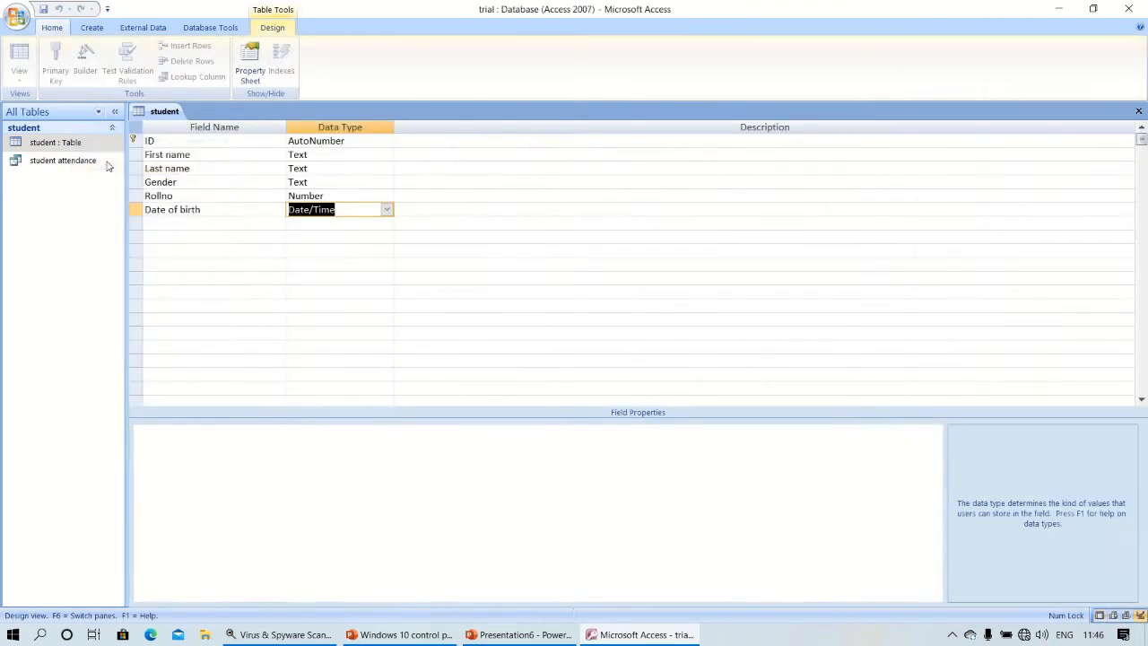
left_click(157, 220)
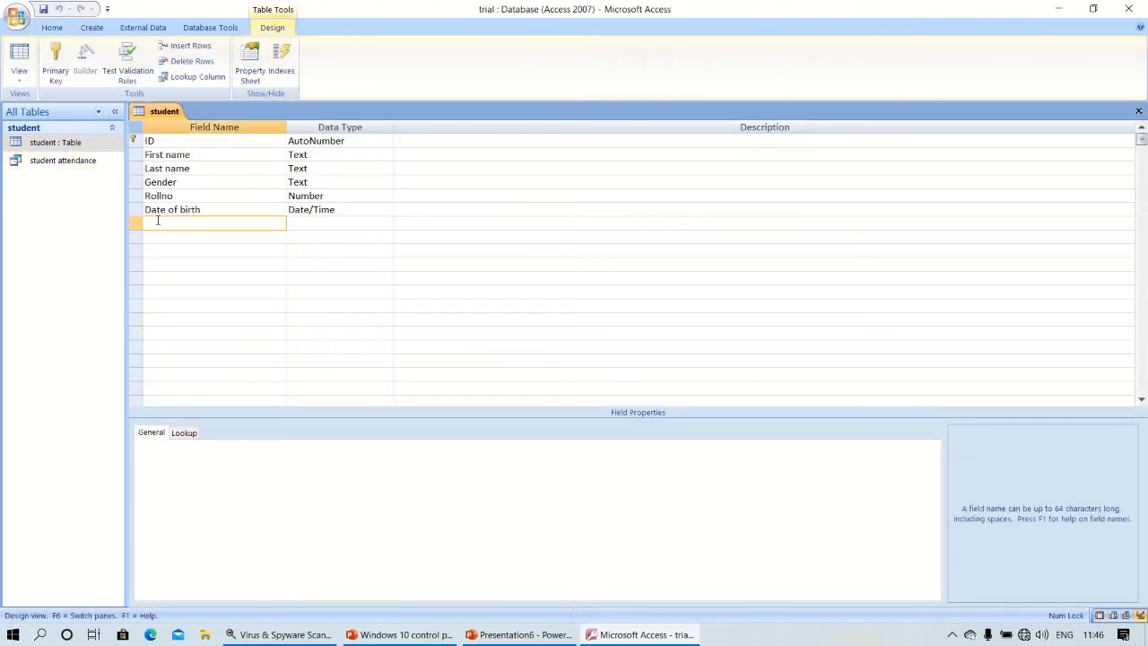
type("fees")
key("Tab")
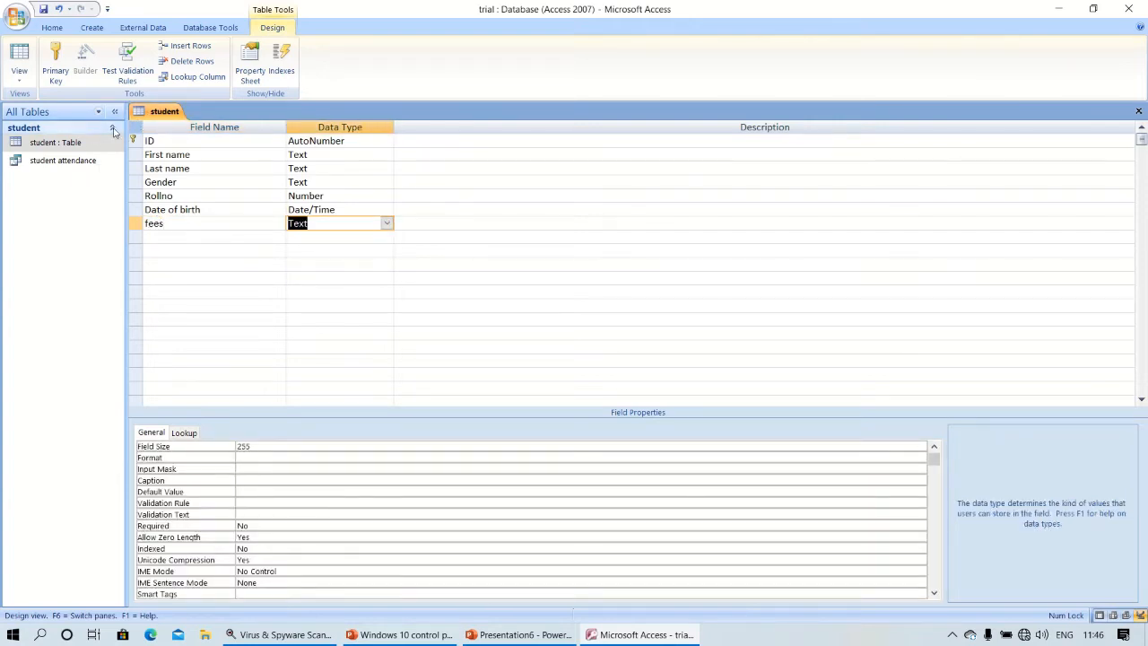
double_click(90, 143)
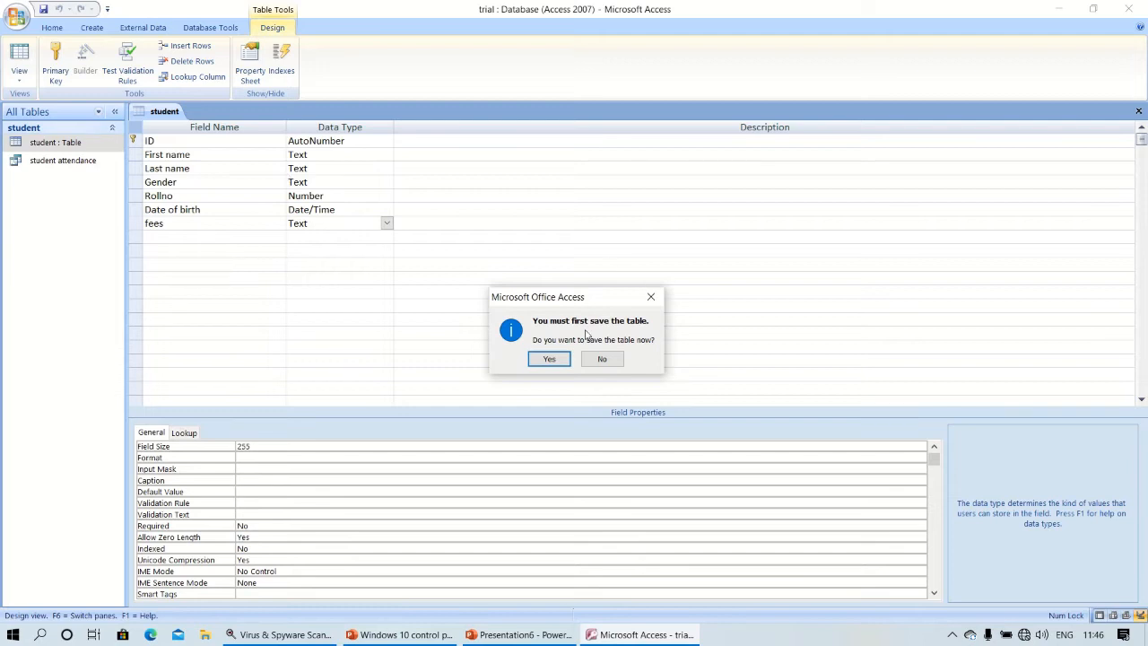
left_click(549, 359)
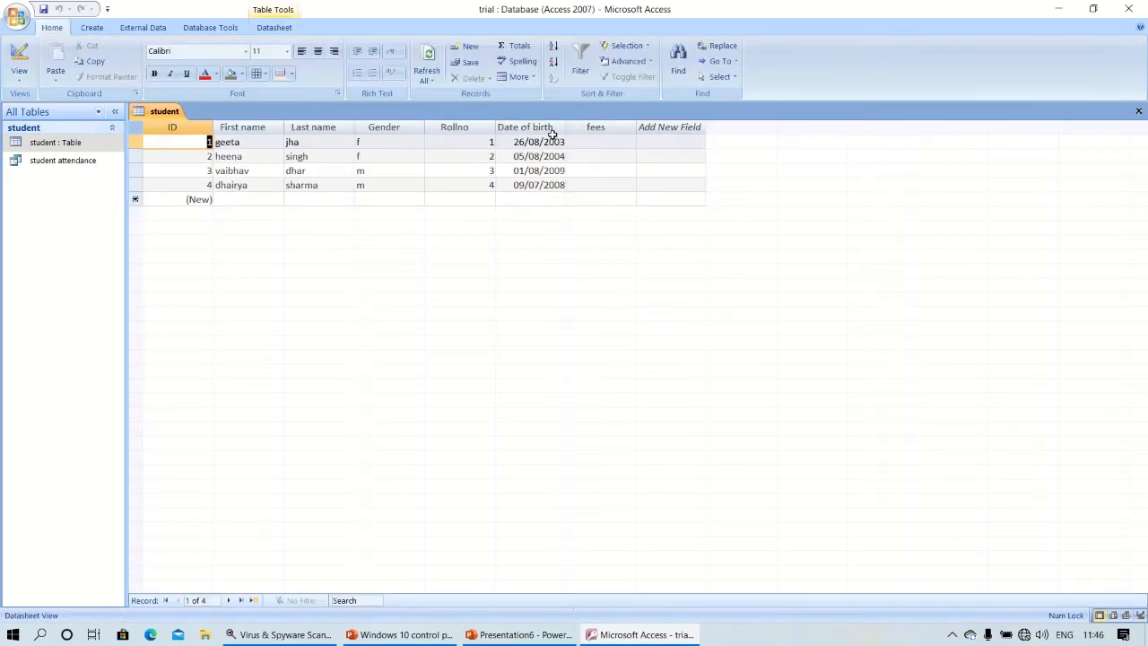
Enter fees 1000, 4000, 5000 and 3000 for the four student records.
left_click(590, 148)
type("1")
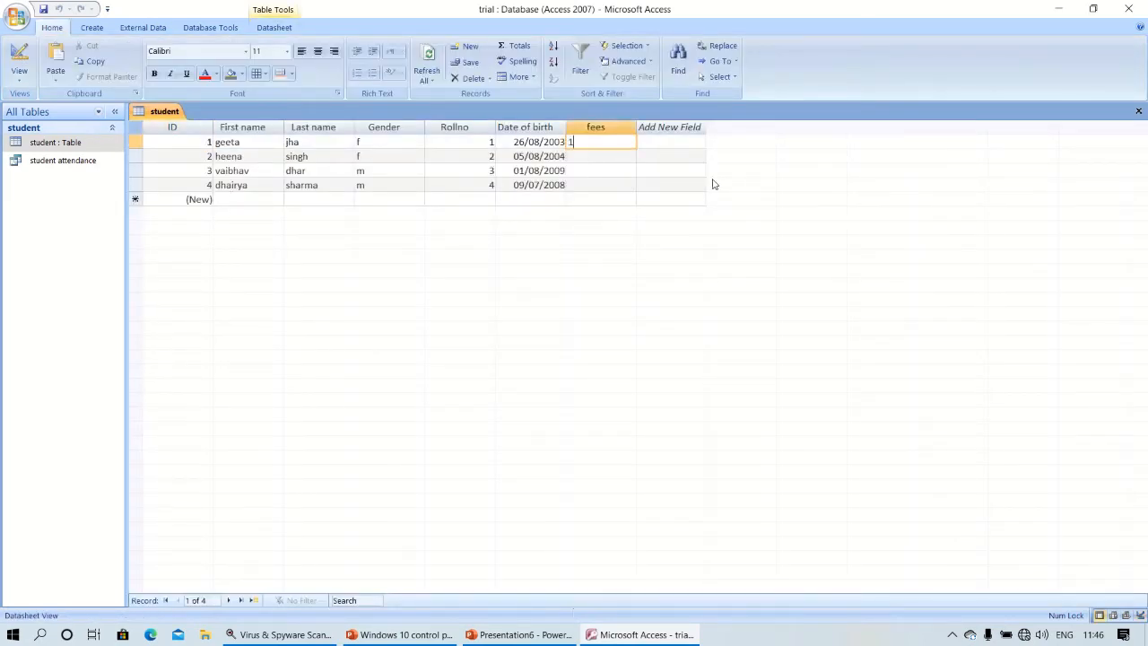
type("000")
key("Down")
type("400")
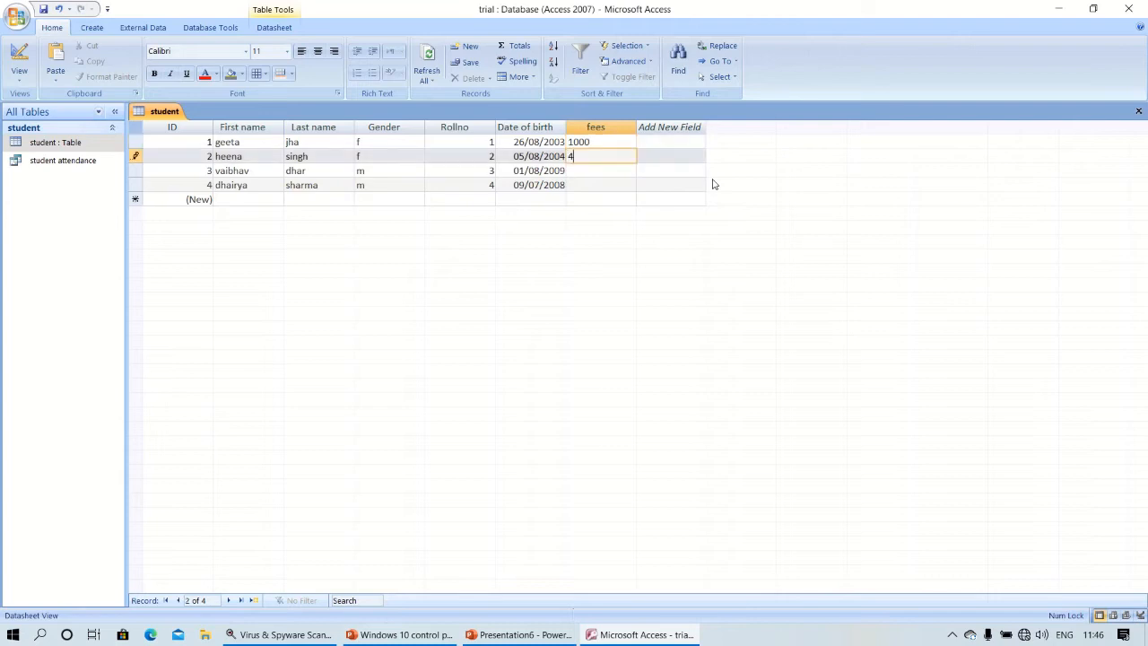
key("Down")
type("5000")
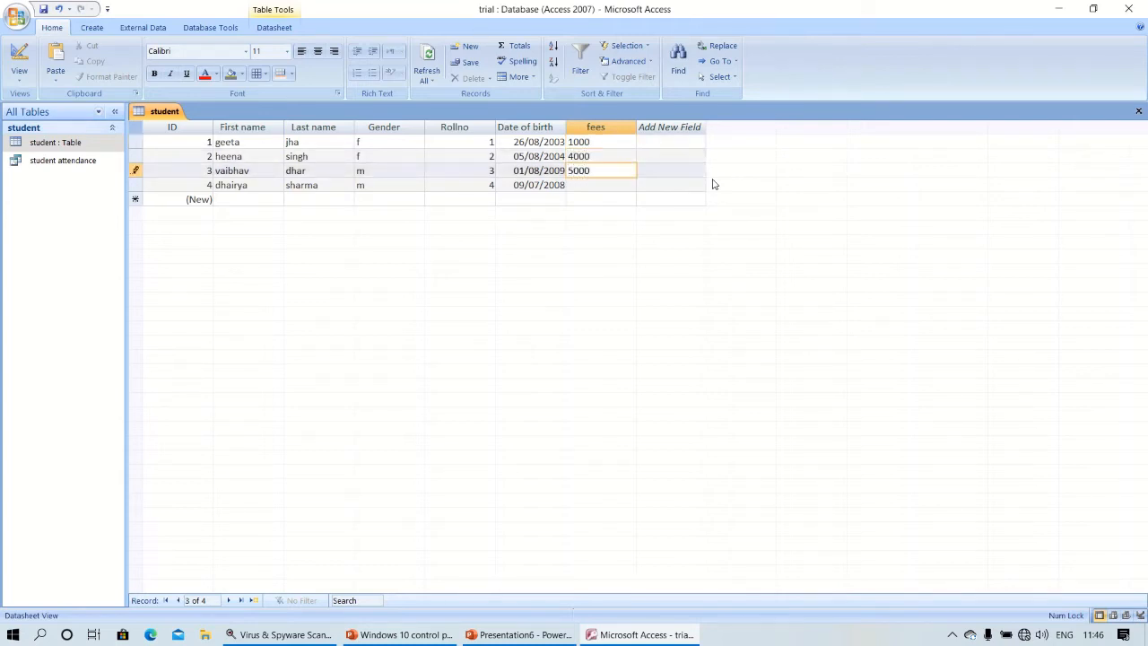
key("Down")
type("3000")
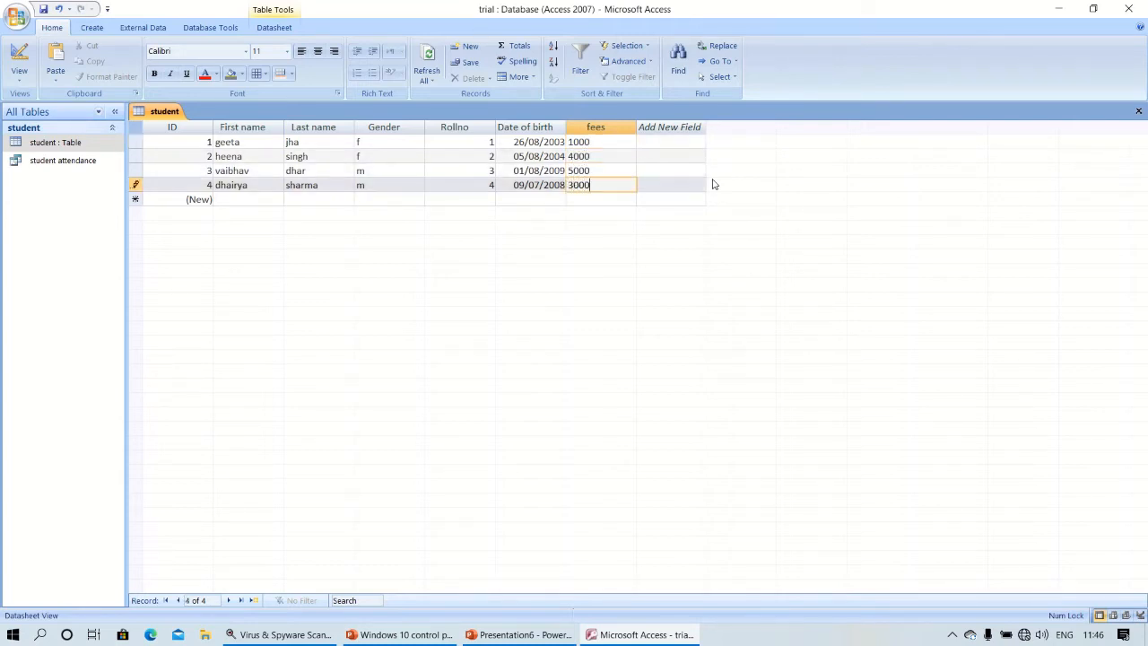
left_click(61, 163)
Remove the student attendance query from the navigation pane, confirming the deletion.
right_click(61, 165)
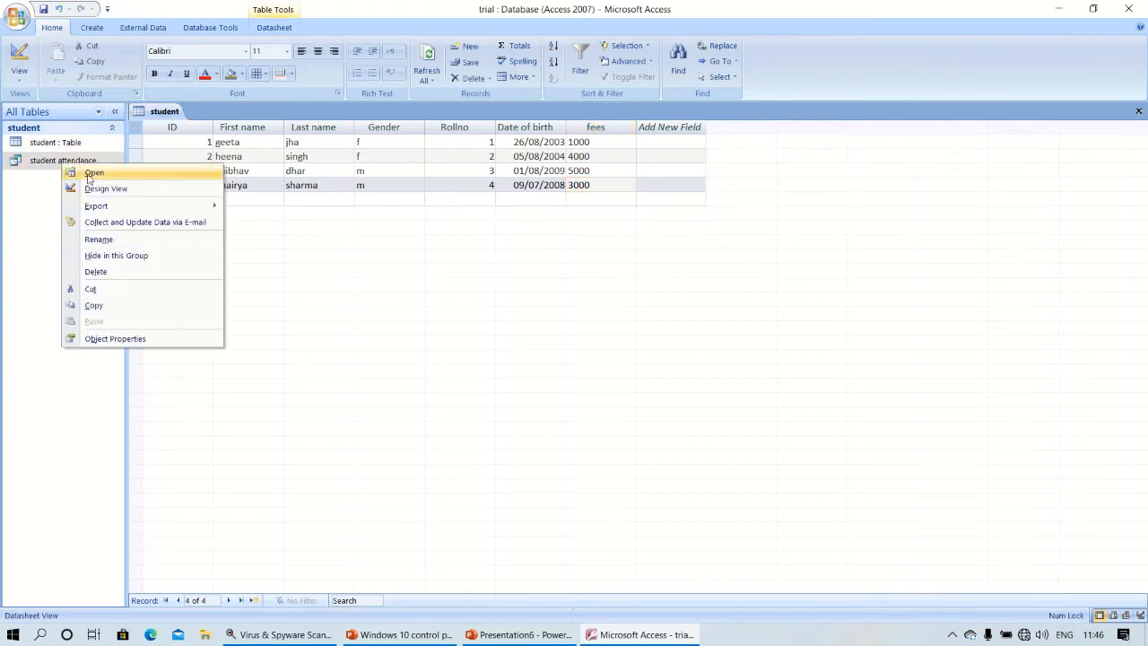
left_click(125, 271)
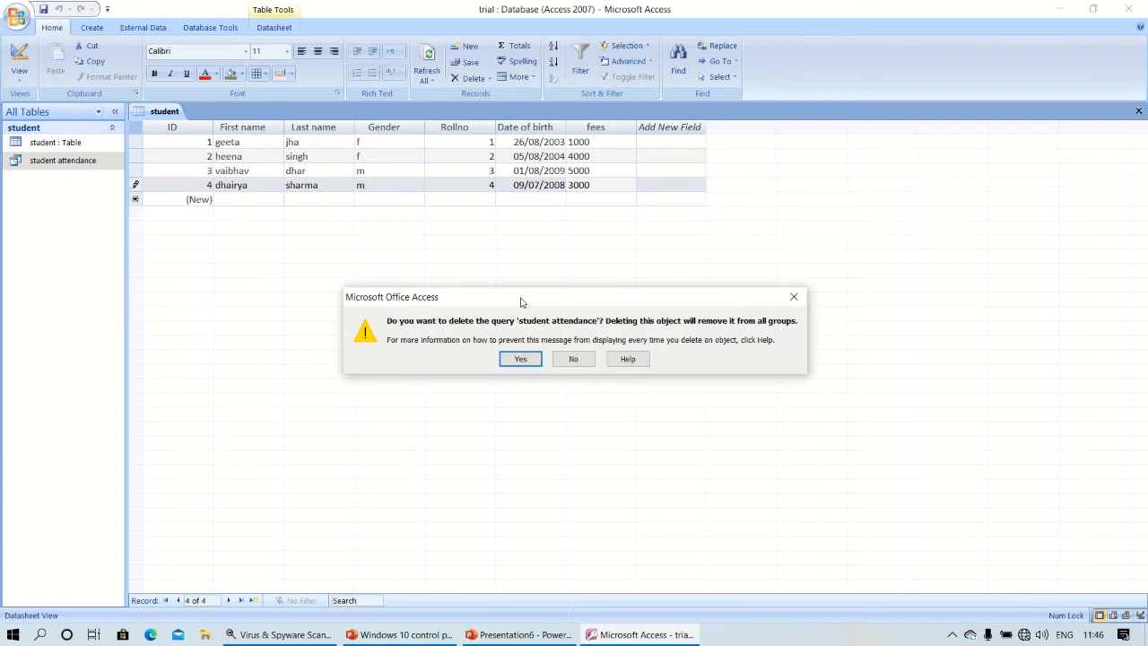
left_click(521, 359)
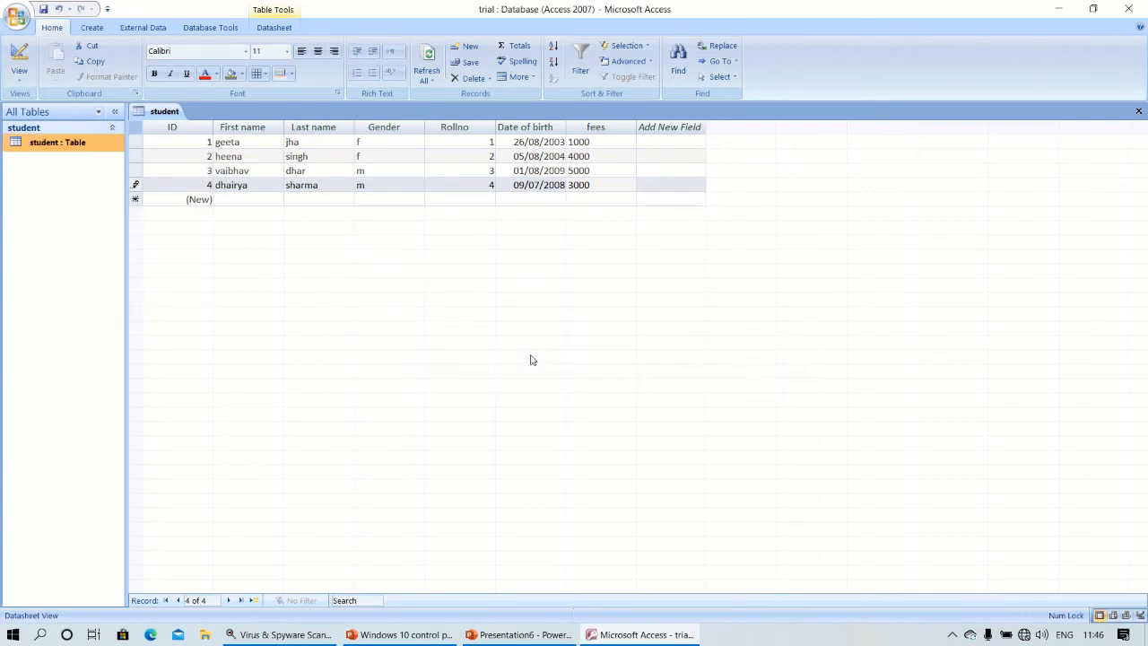
left_click(91, 28)
Build a simple query with all seven student fields, including fees, titled 'student attendance'.
left_click(496, 72)
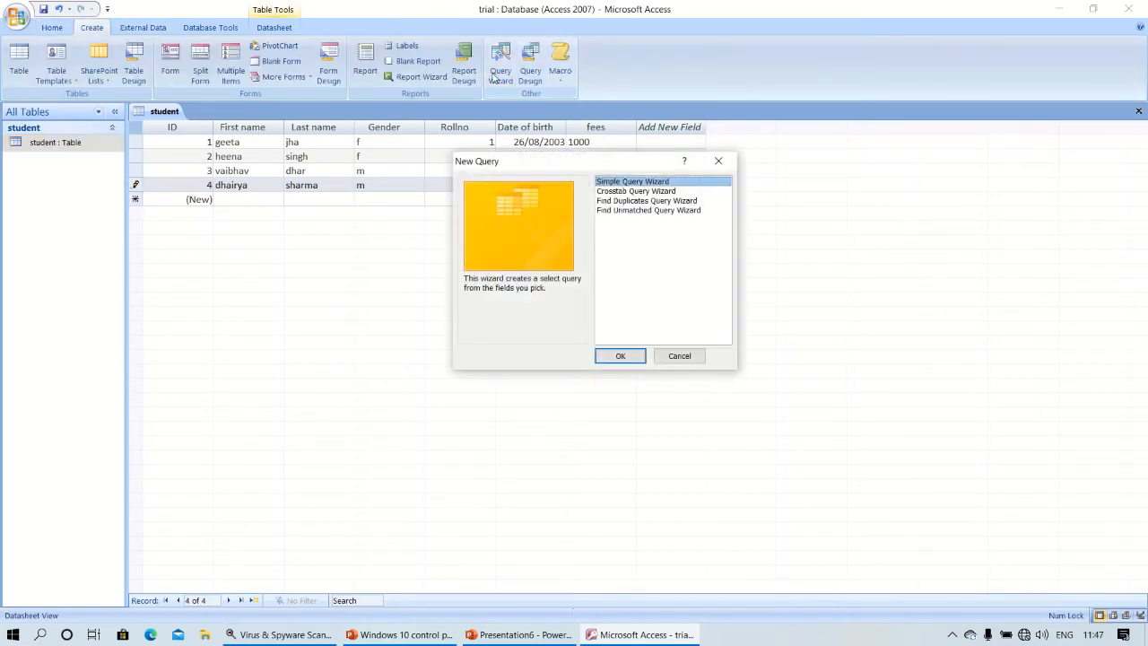
left_click(618, 356)
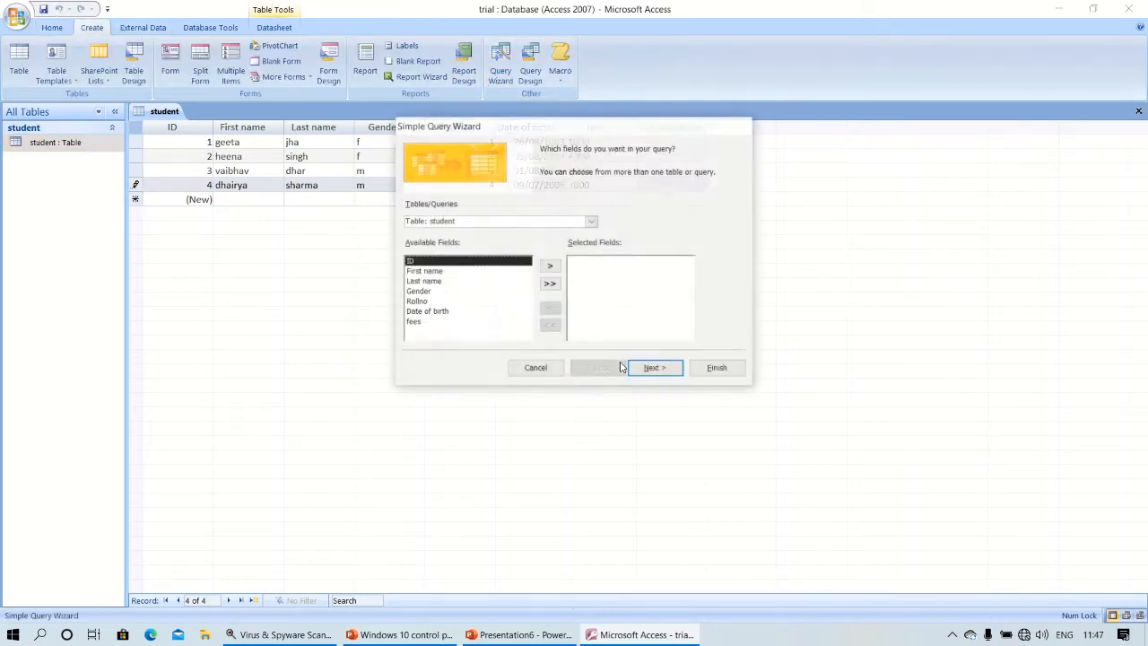
left_click(550, 268)
left_click(550, 267)
left_click(550, 267)
left_click(550, 267)
left_click(549, 267)
left_click(549, 267)
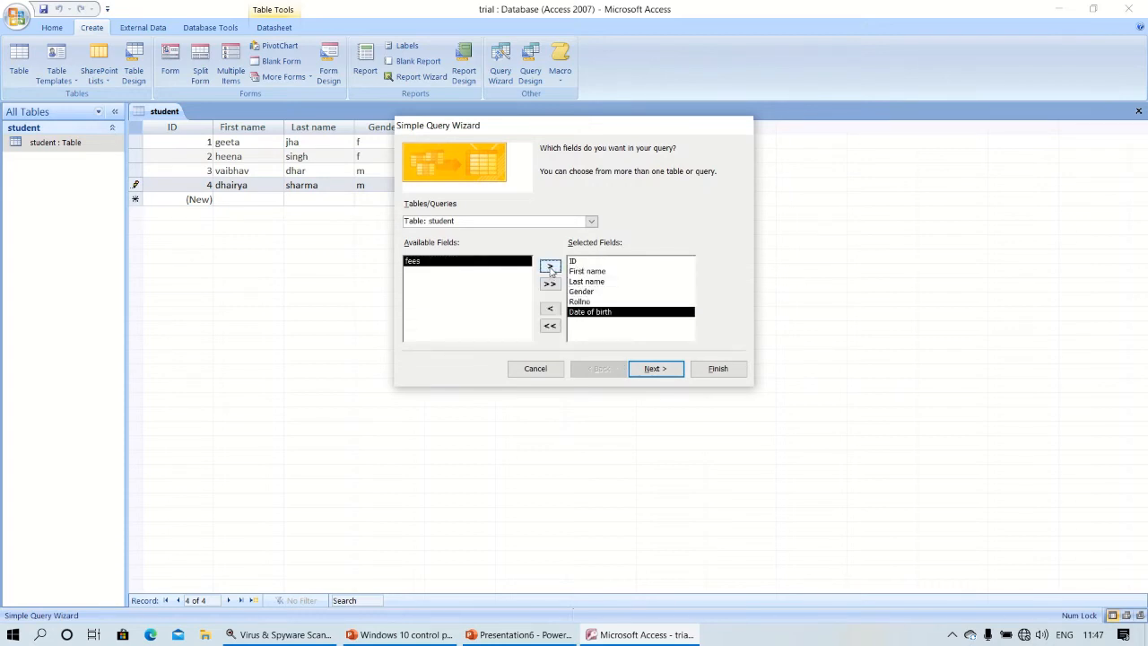
left_click(549, 267)
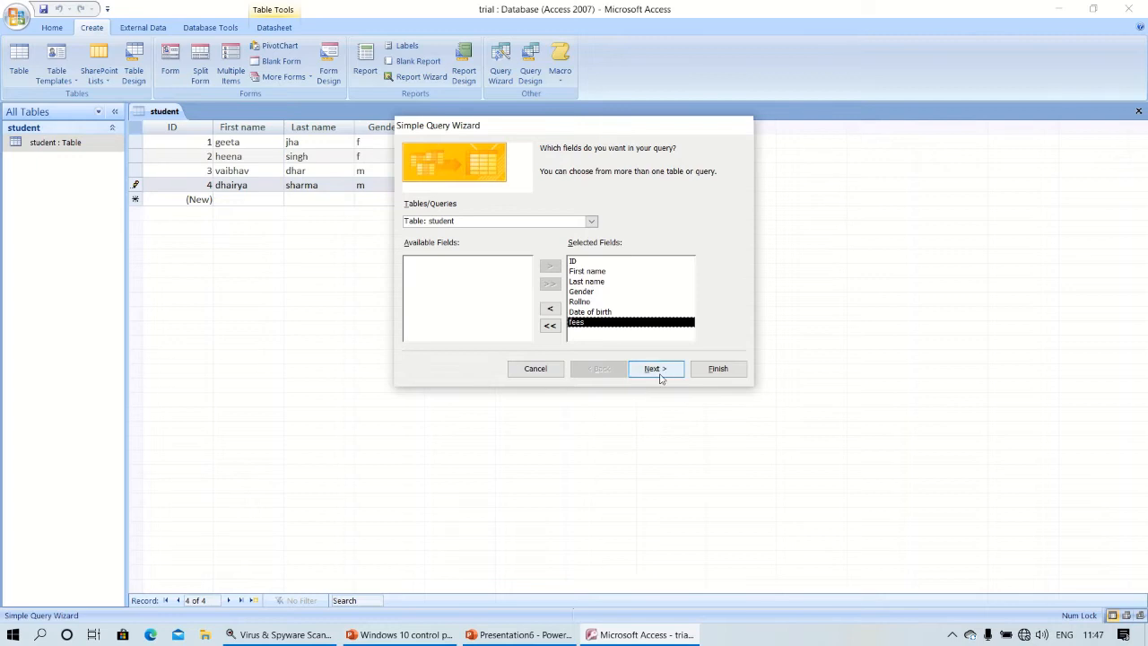
left_click(659, 375)
left_click(659, 374)
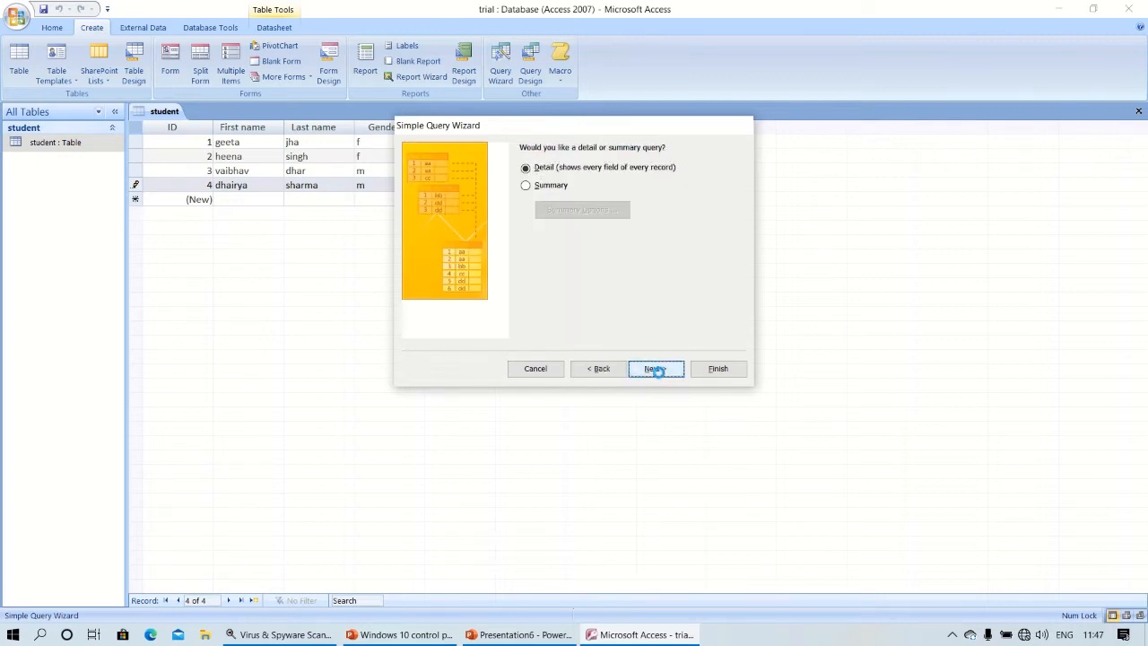
left_click(610, 164)
key("BackSpace")
key("BackSpace")
key("BackSpace")
key("BackSpace")
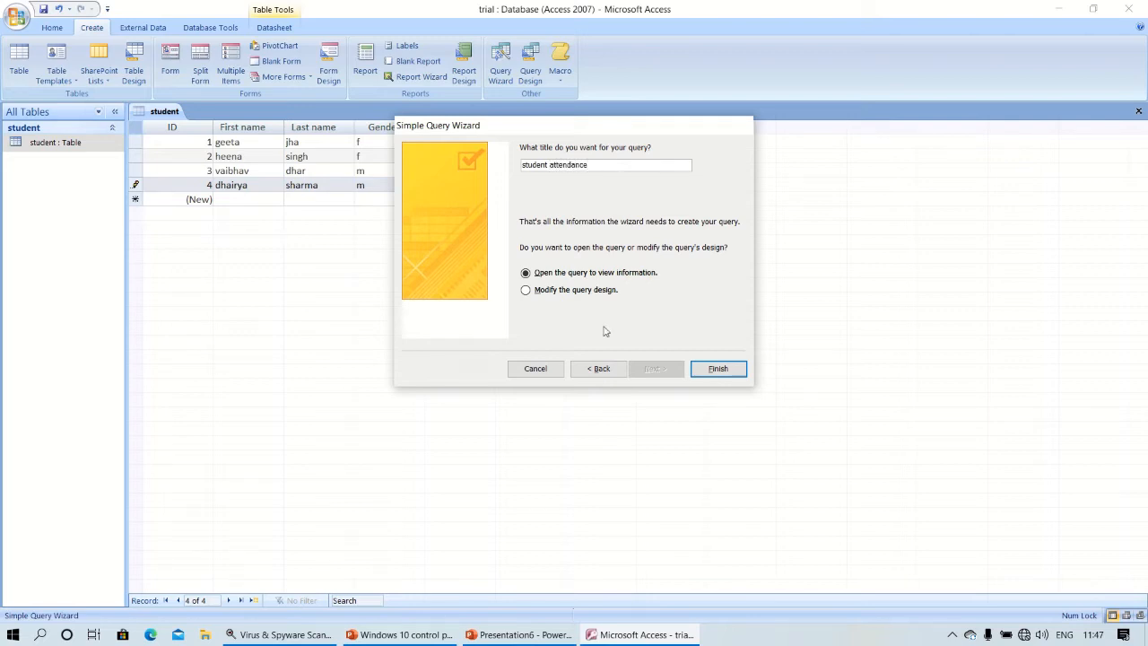
left_click(723, 367)
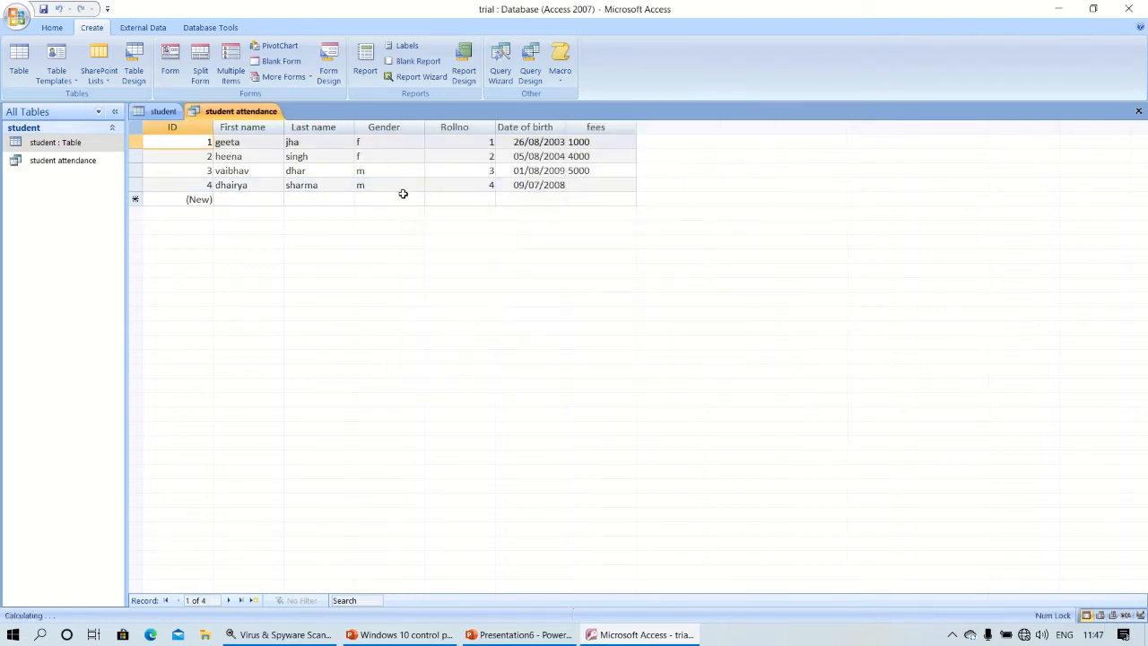
Open the student attendance query in Design view.
left_click(71, 162)
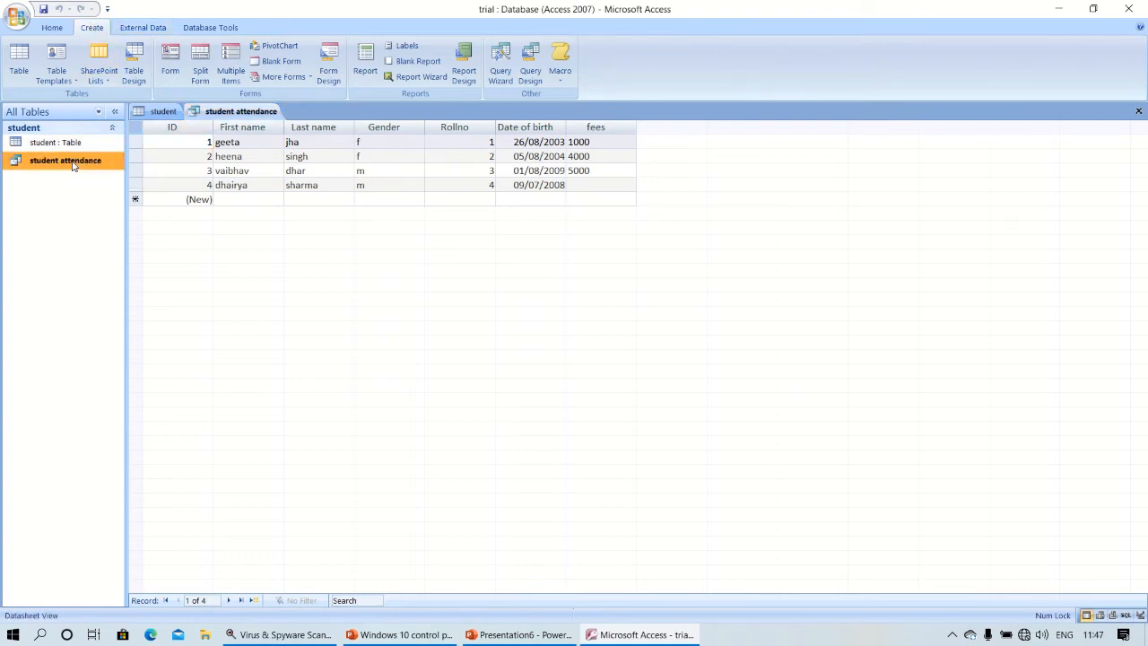
right_click(72, 166)
left_click(115, 190)
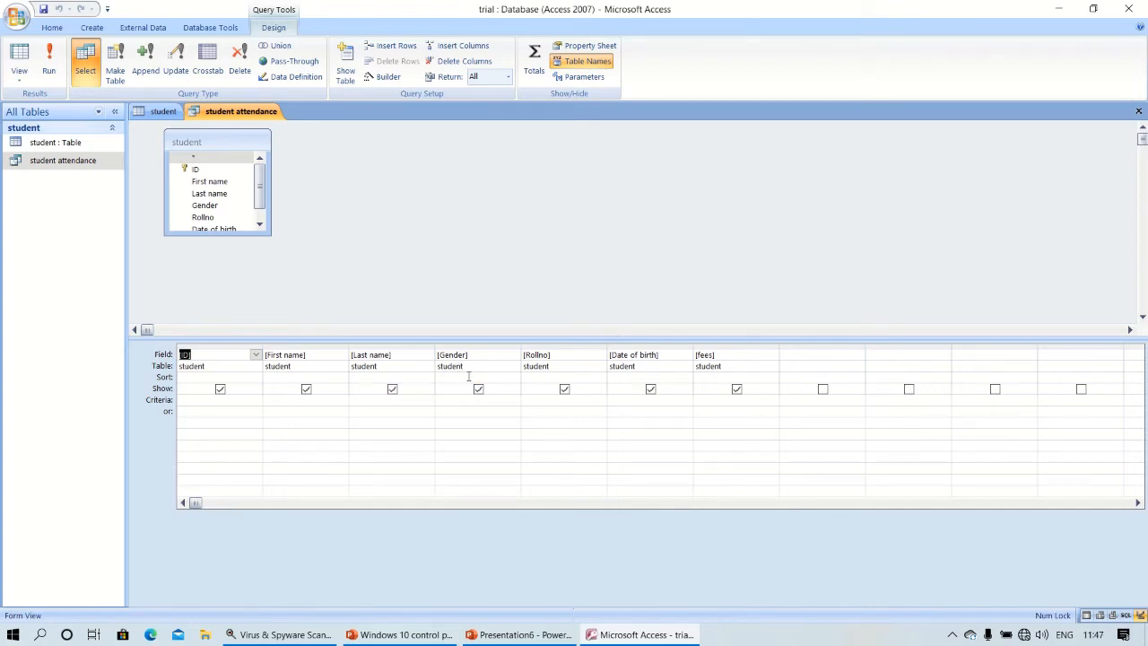
Hide the Last name field from the results and leave it not sorted.
left_click(423, 377)
left_click(429, 378)
left_click(381, 389)
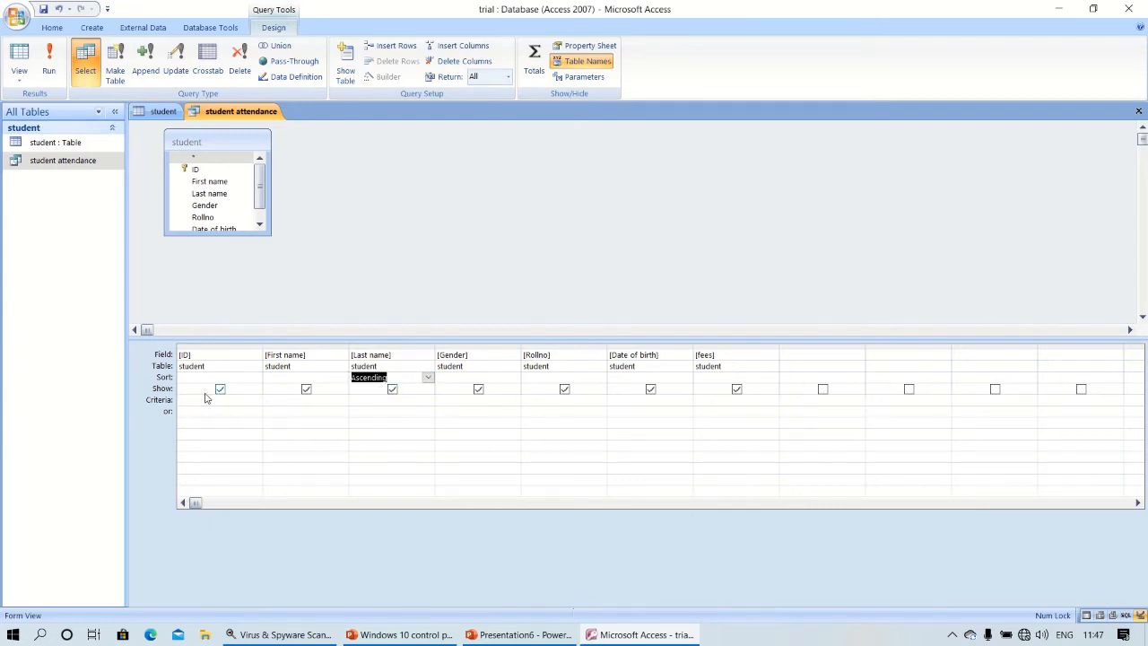
left_click(392, 389)
left_click(386, 378)
left_click(428, 377)
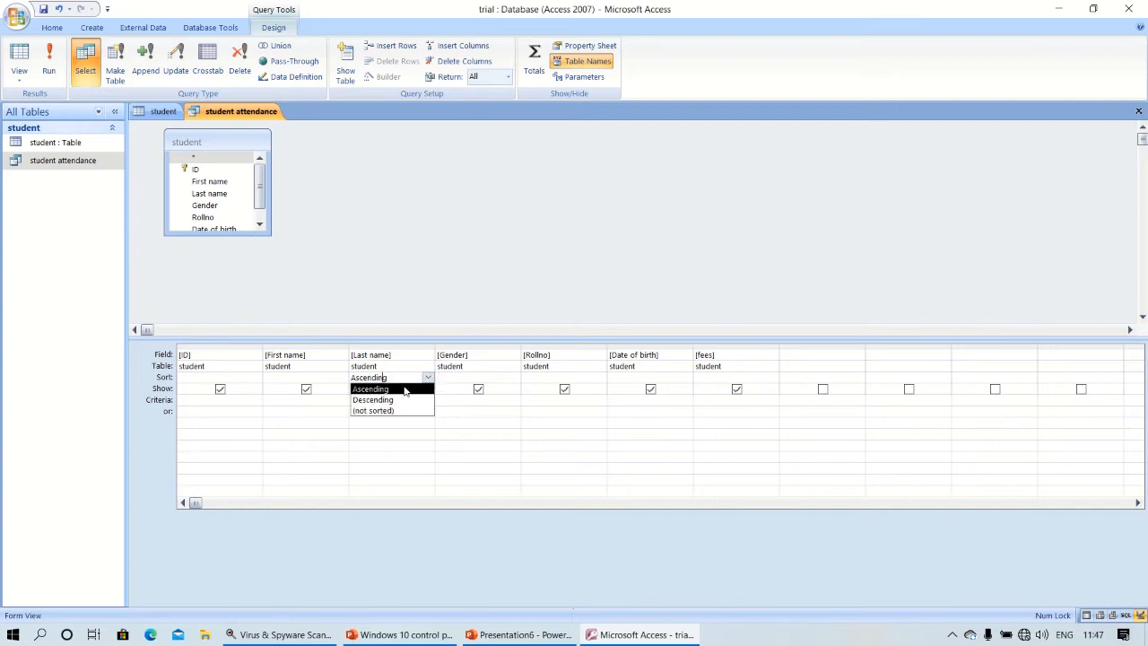
left_click(383, 410)
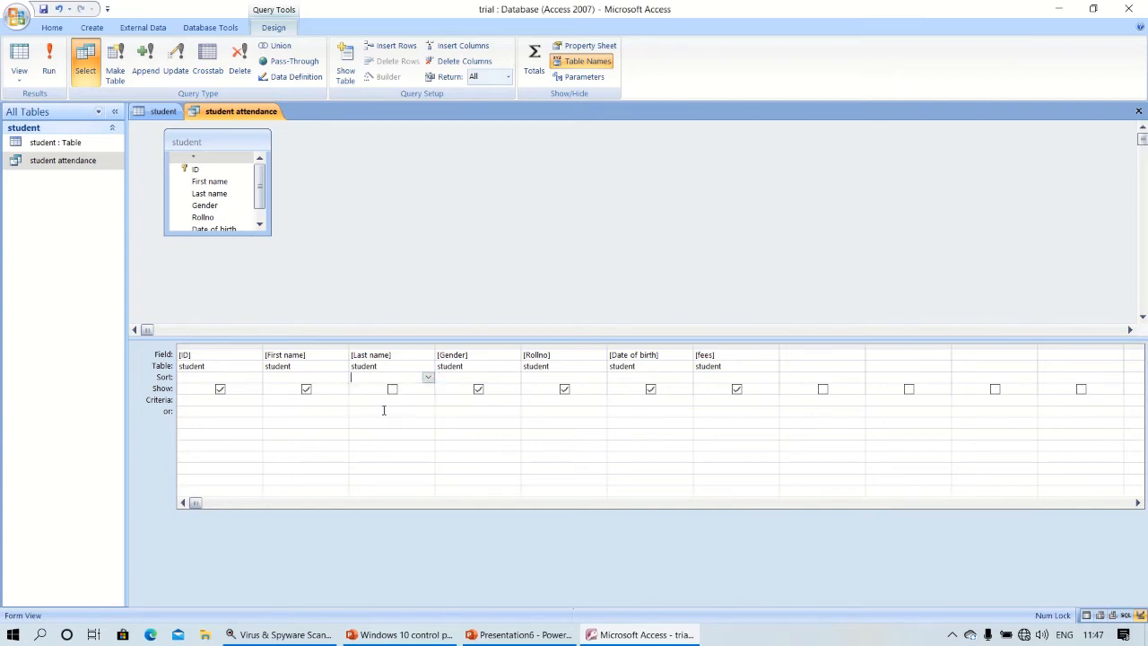
Sort the query results by First name ascending.
left_click(321, 376)
left_click(341, 376)
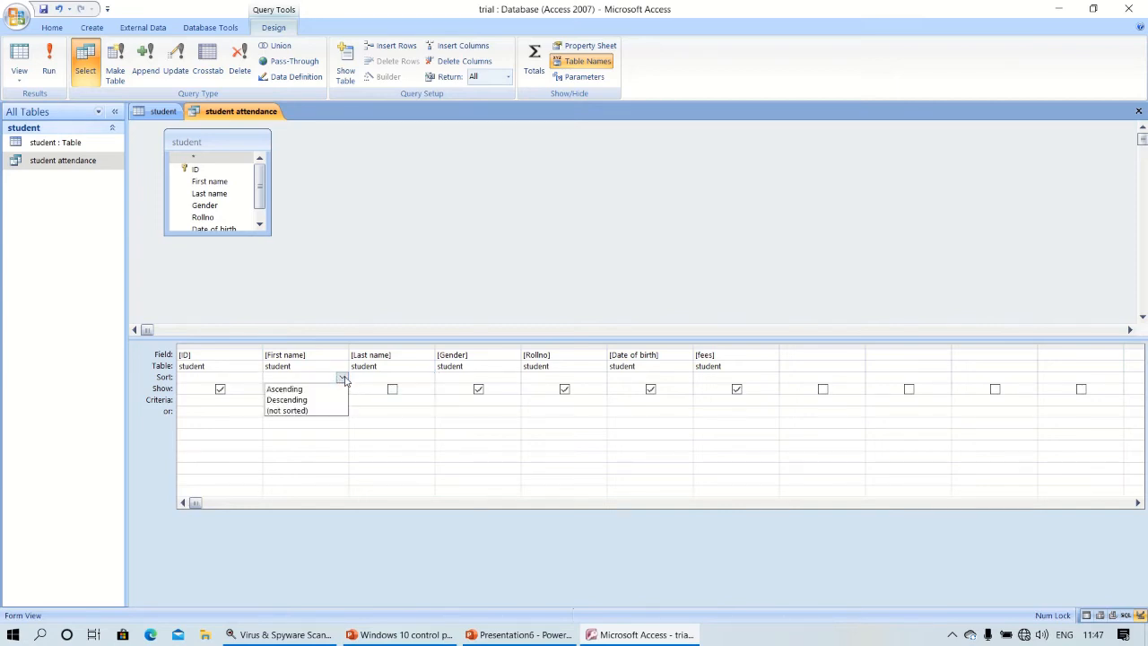
left_click(305, 389)
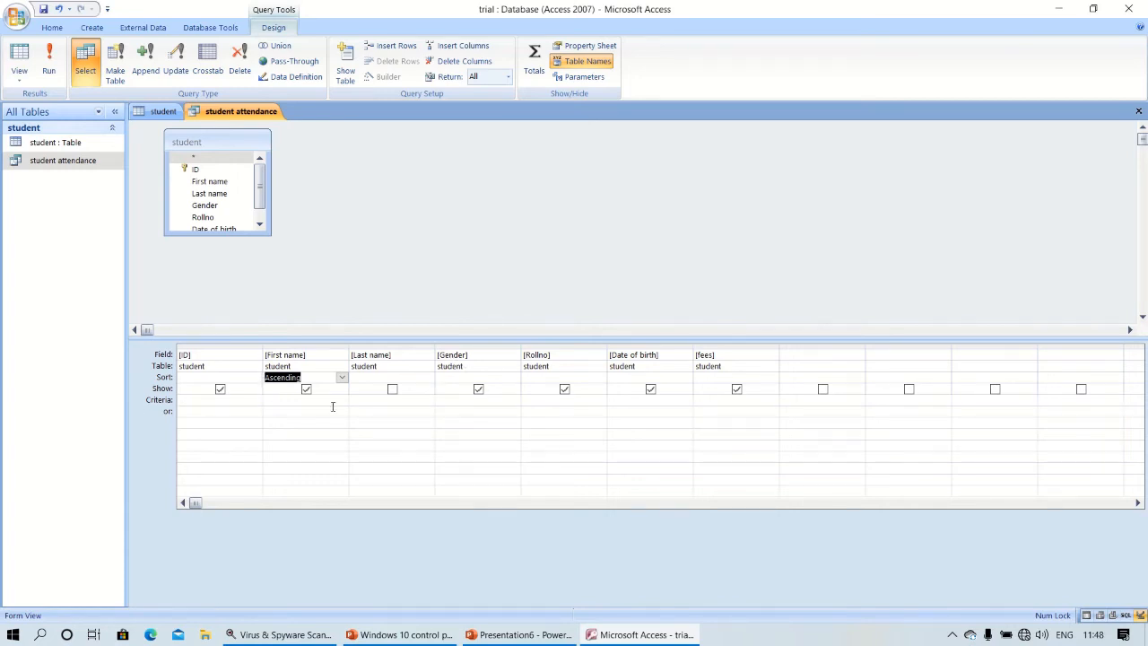
Filter Gender to "m", turn on totals with fees as Sum, and run the query.
left_click(496, 403)
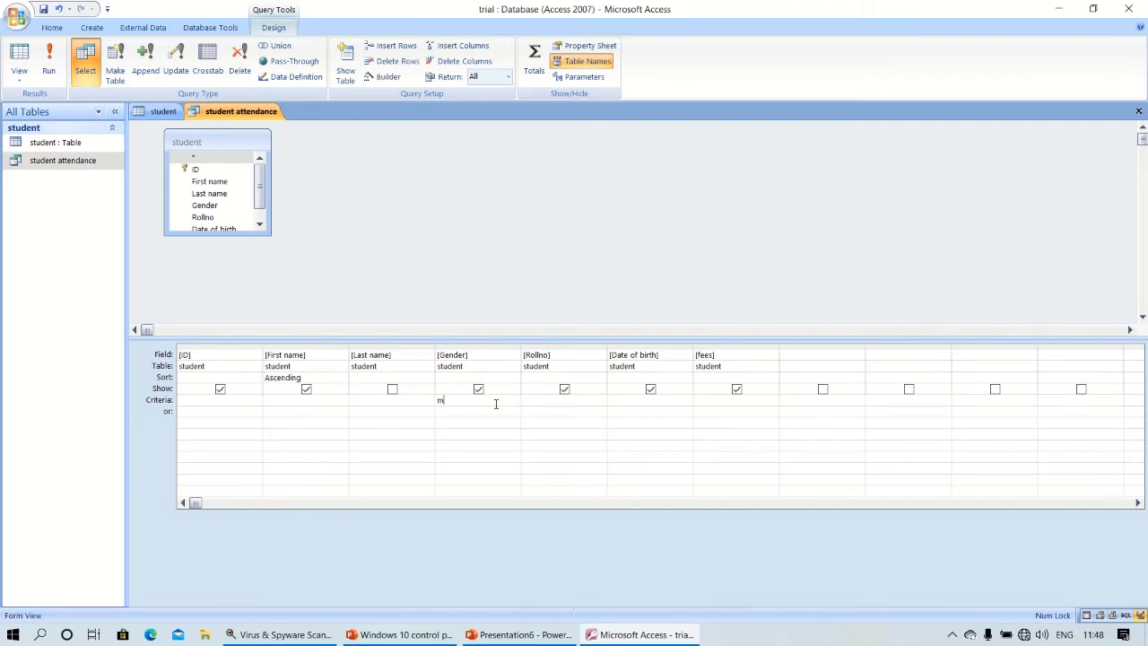
left_click(498, 424)
mouse_move(520, 5)
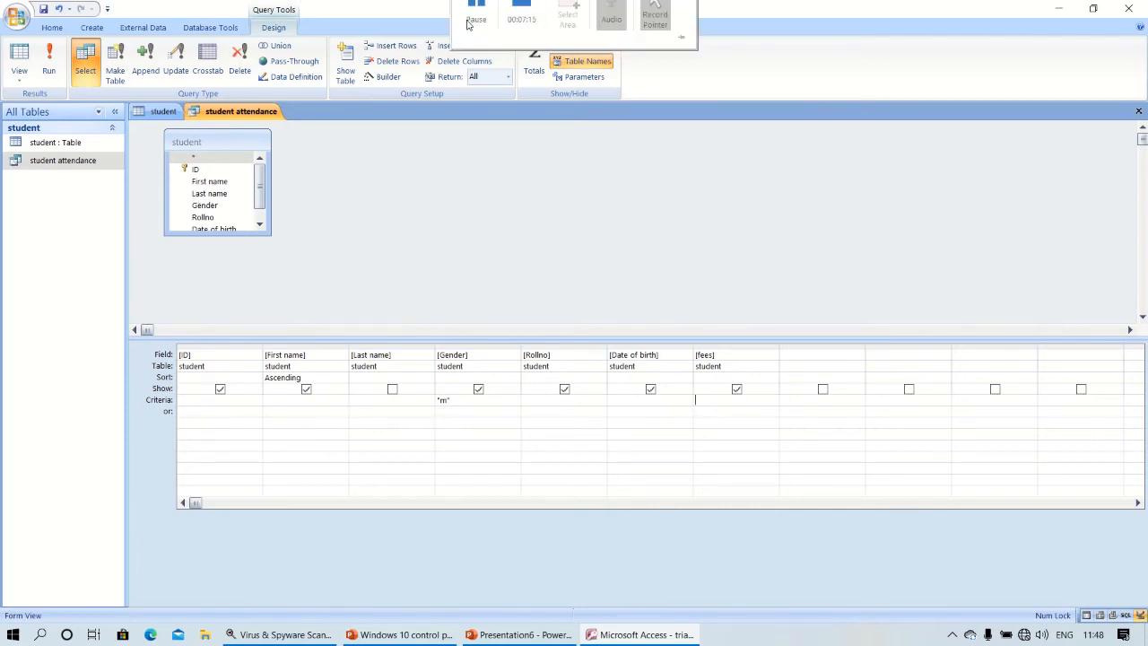
left_click(534, 63)
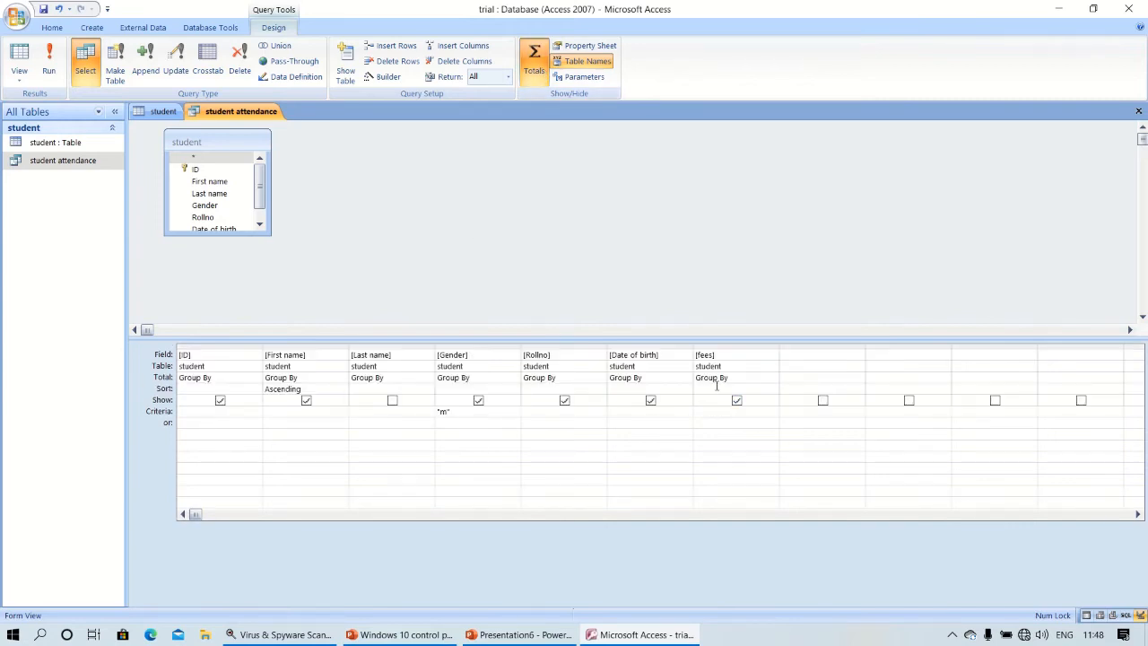
left_click(717, 378)
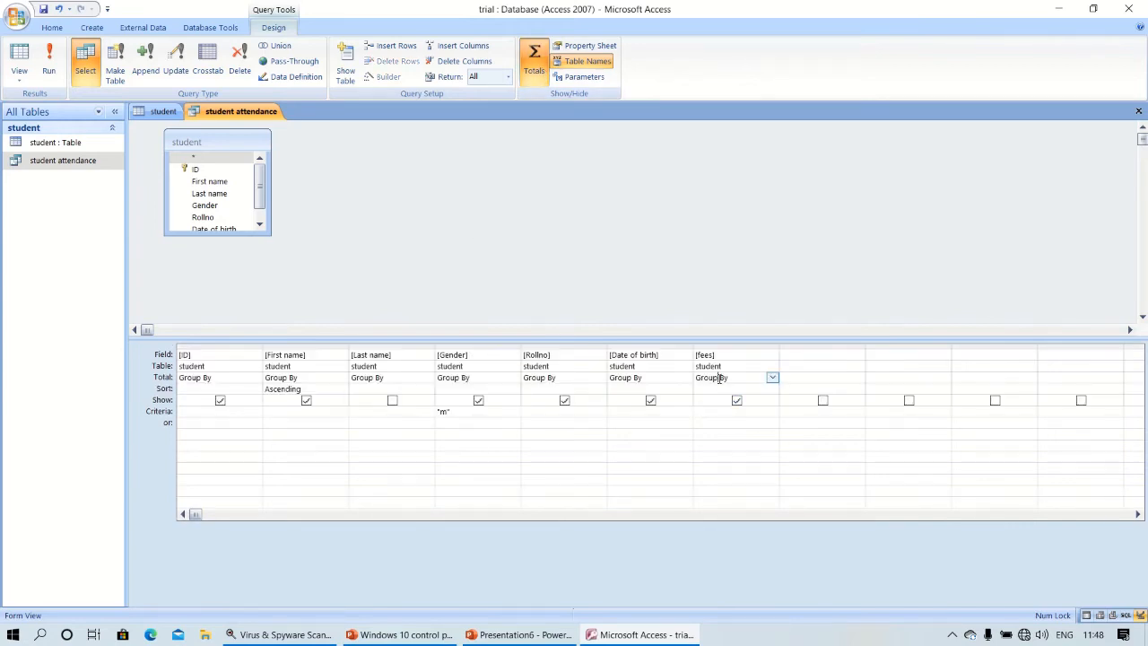
left_click(772, 379)
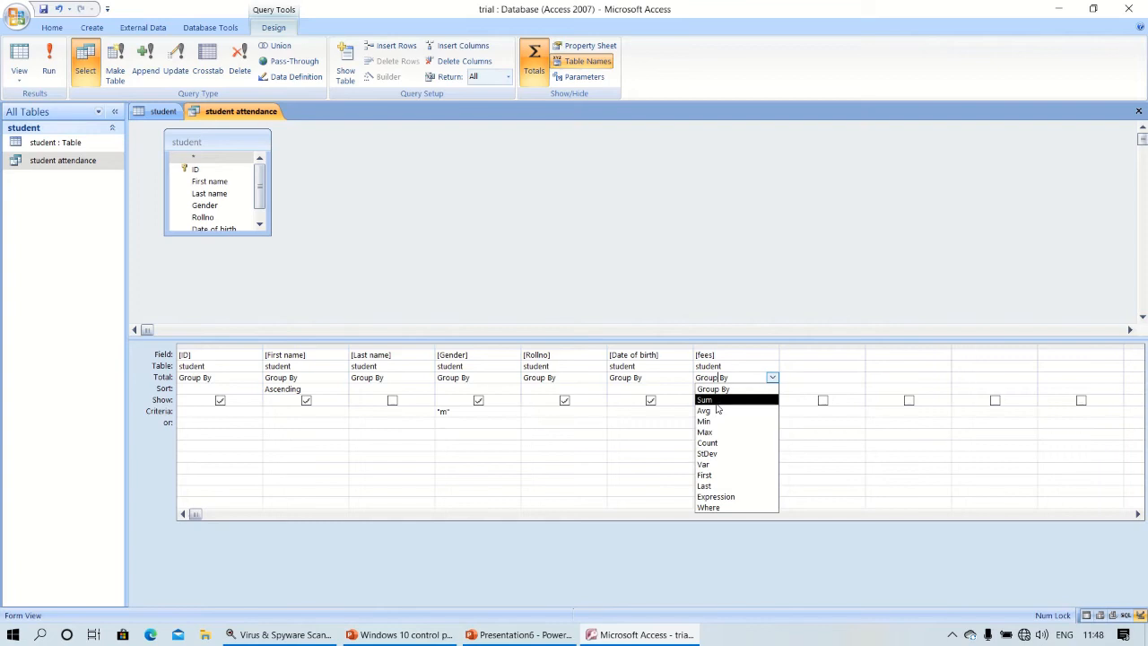
left_click(717, 400)
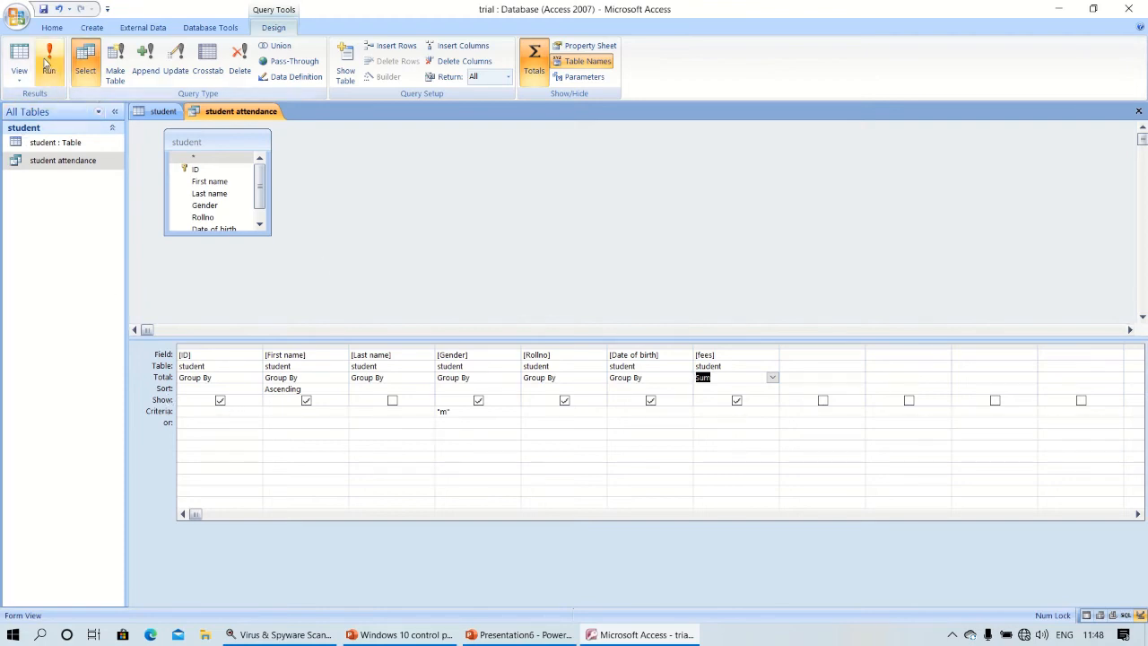
left_click(45, 60)
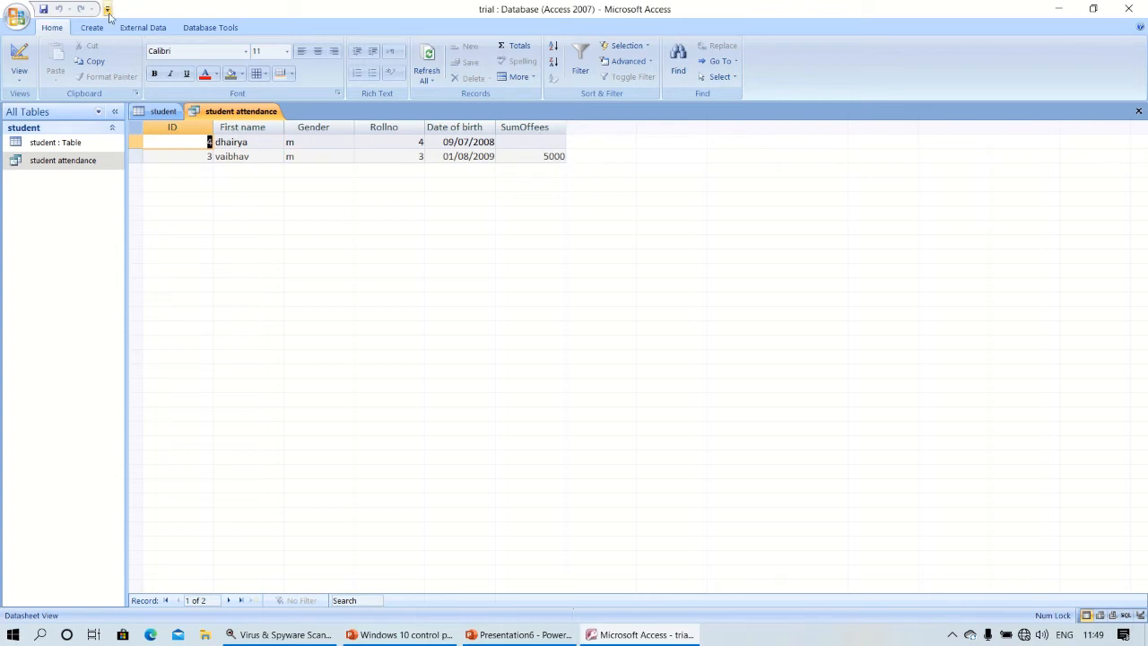
Bring up the actions menu for the student attendance query in the navigation pane.
right_click(98, 171)
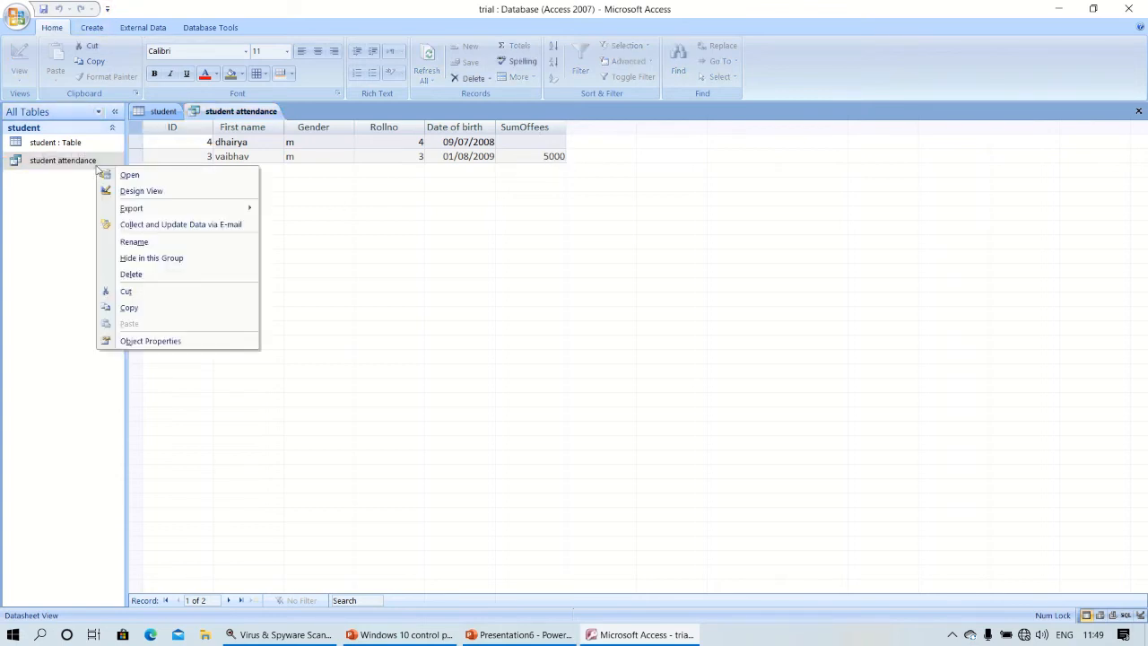
Return the student attendance query to Design view, leaving fees totalled as Sum.
left_click(139, 191)
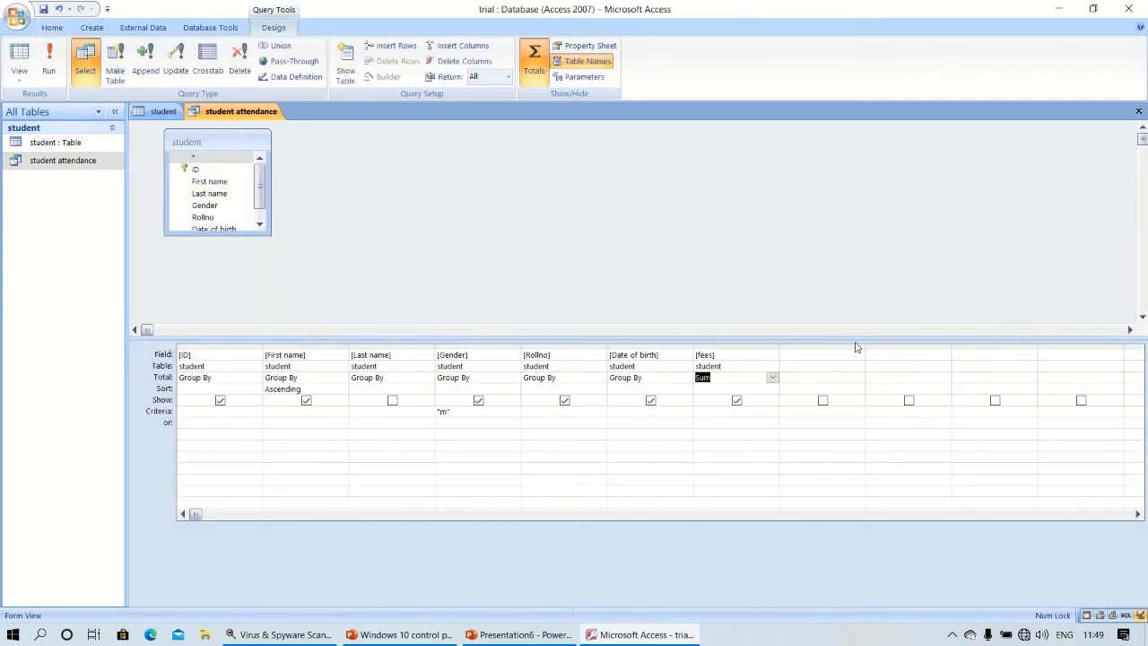
left_click(772, 378)
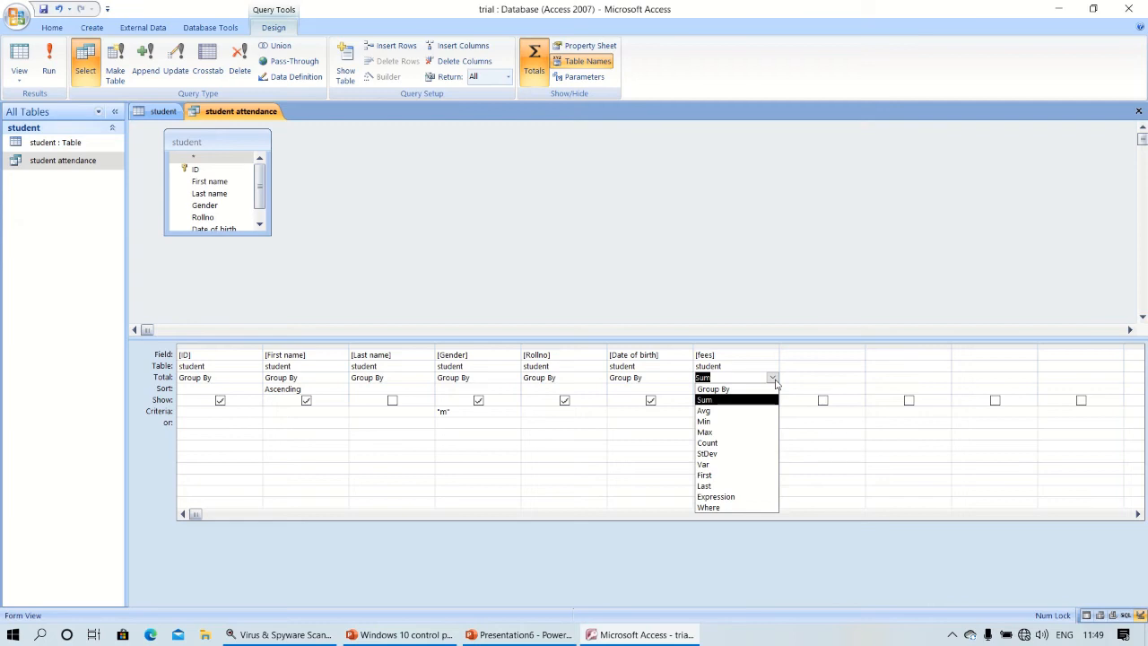
left_click(771, 379)
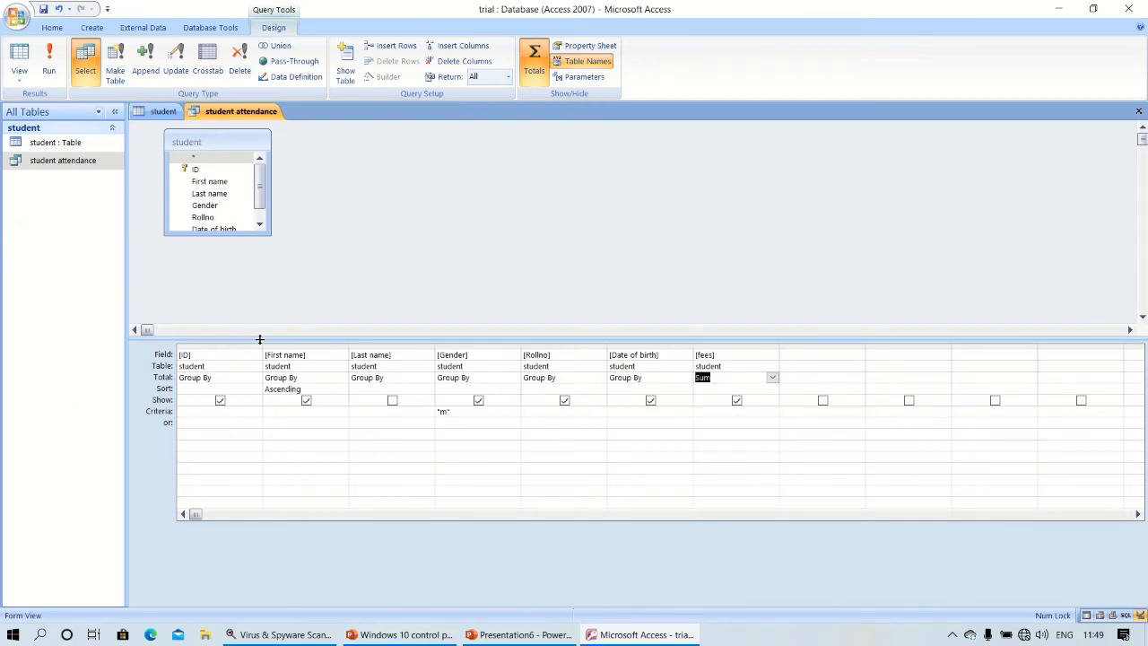
mouse_move(338, 6)
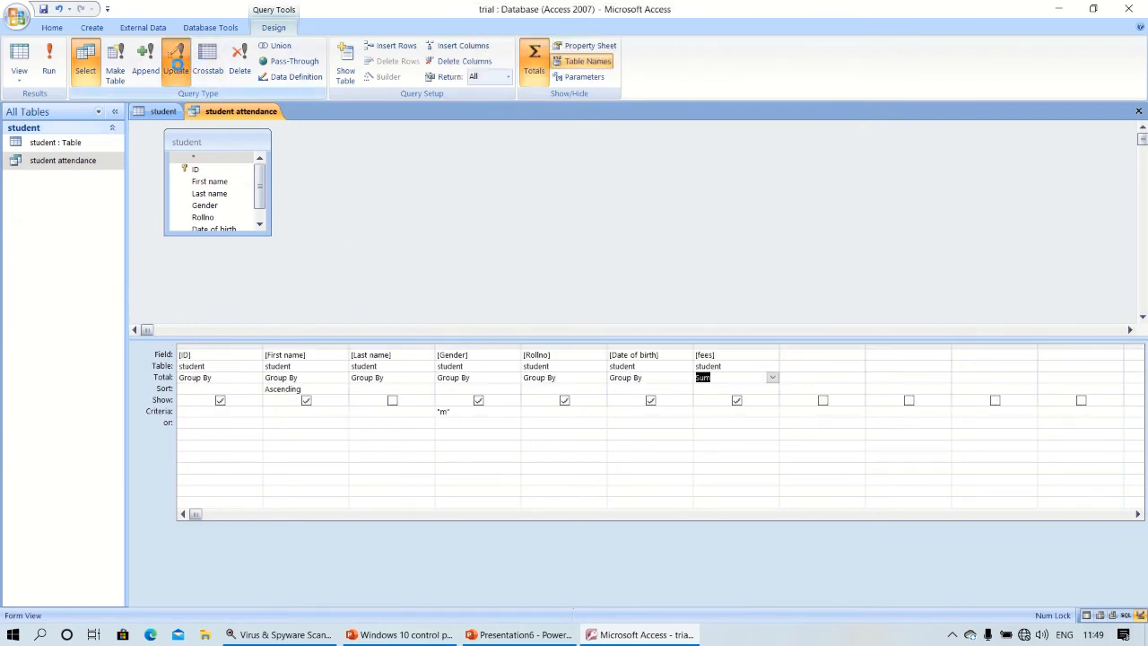
Switch the query to an update query, erase the Gender criterion, and adjust ribbon options.
left_click(178, 70)
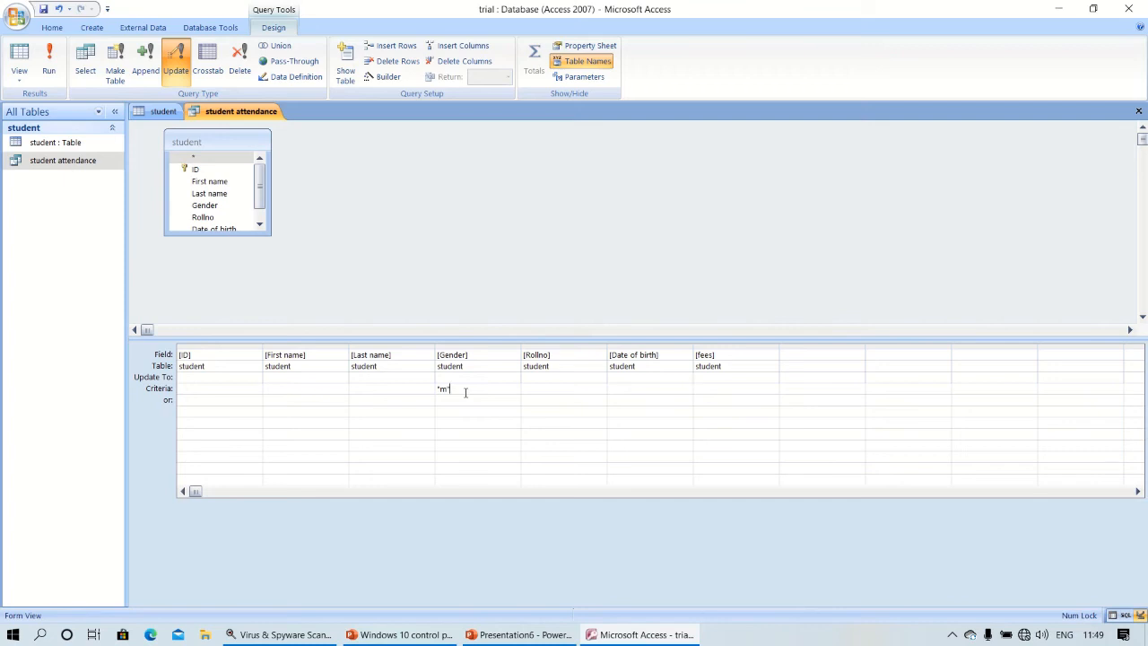
key("BackSpace")
key("BackSpace")
mouse_move(321, 6)
mouse_move(462, 5)
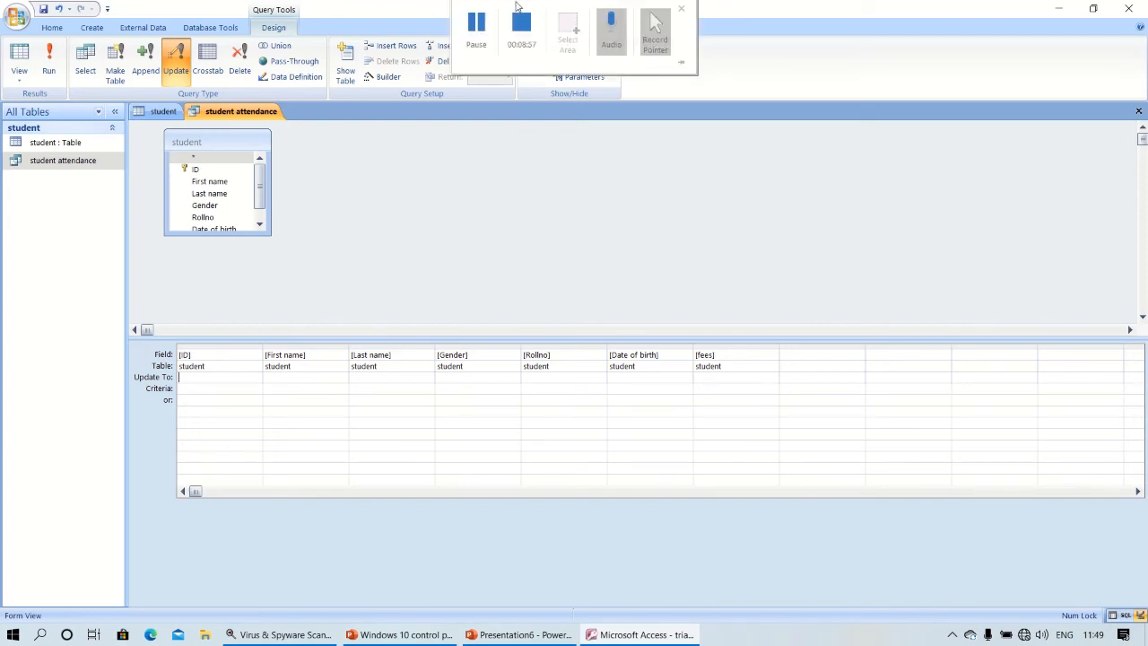
left_click(476, 34)
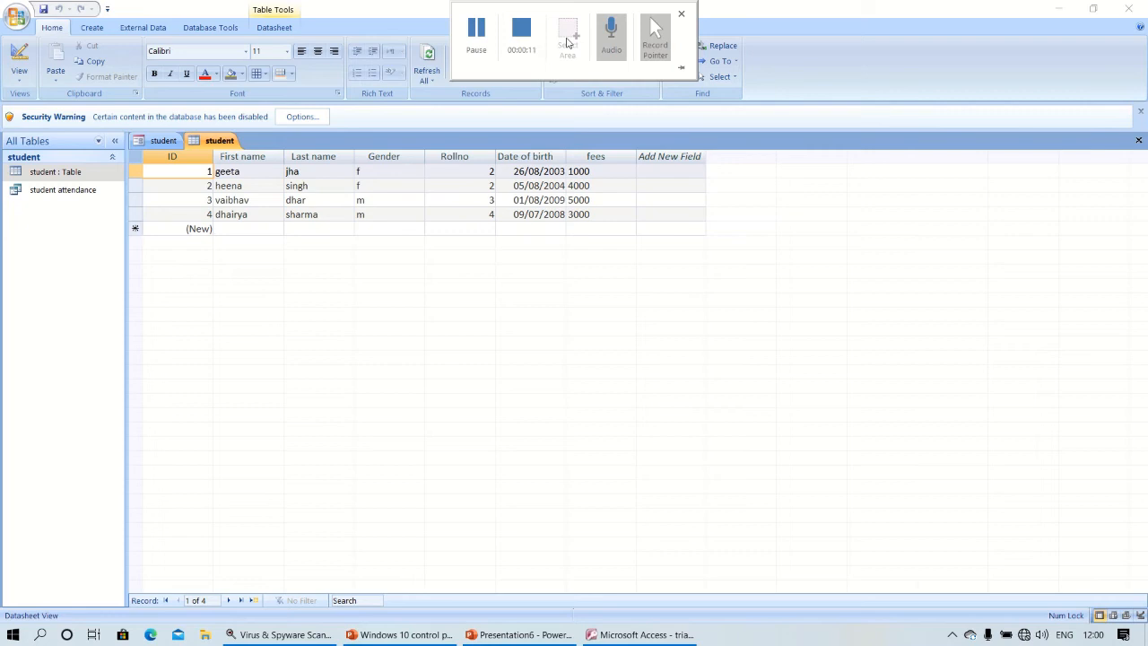
Auto-generate the student1 form from the student table.
left_click(93, 28)
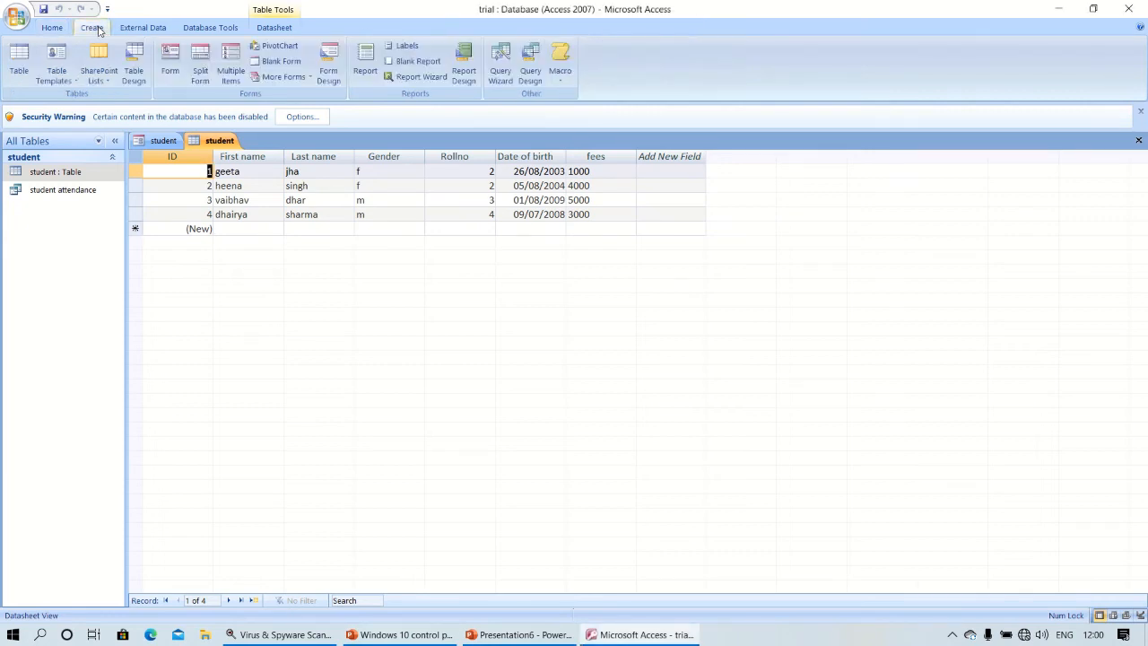
left_click(169, 59)
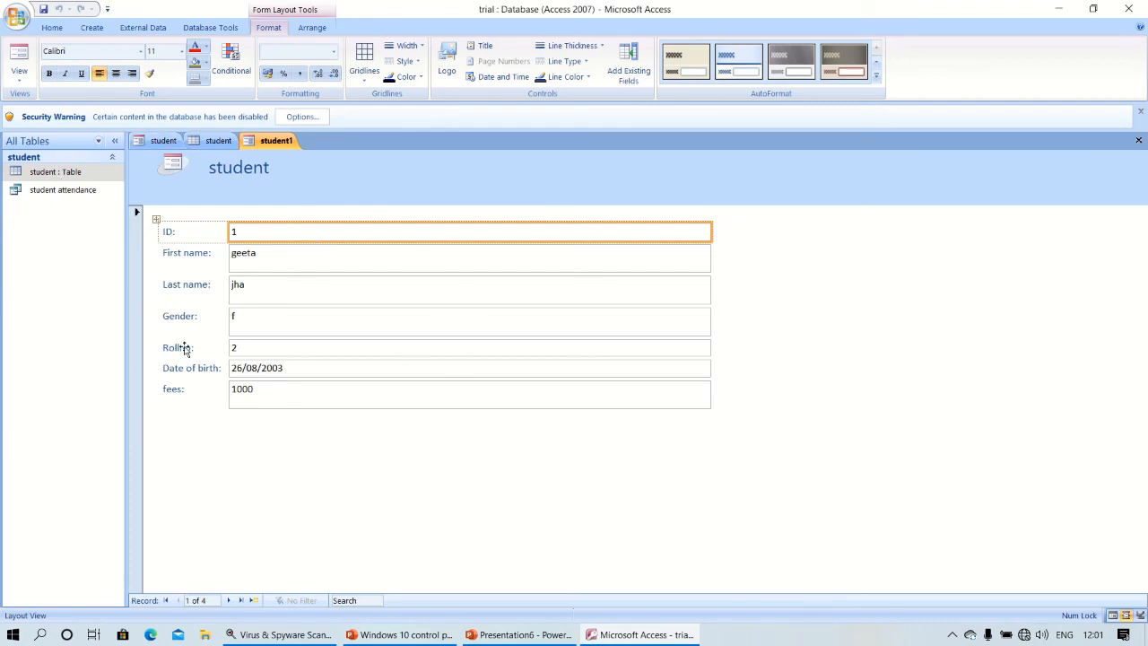
Delete the Rollno field from the student1 form and glance at the student table.
left_click(258, 352)
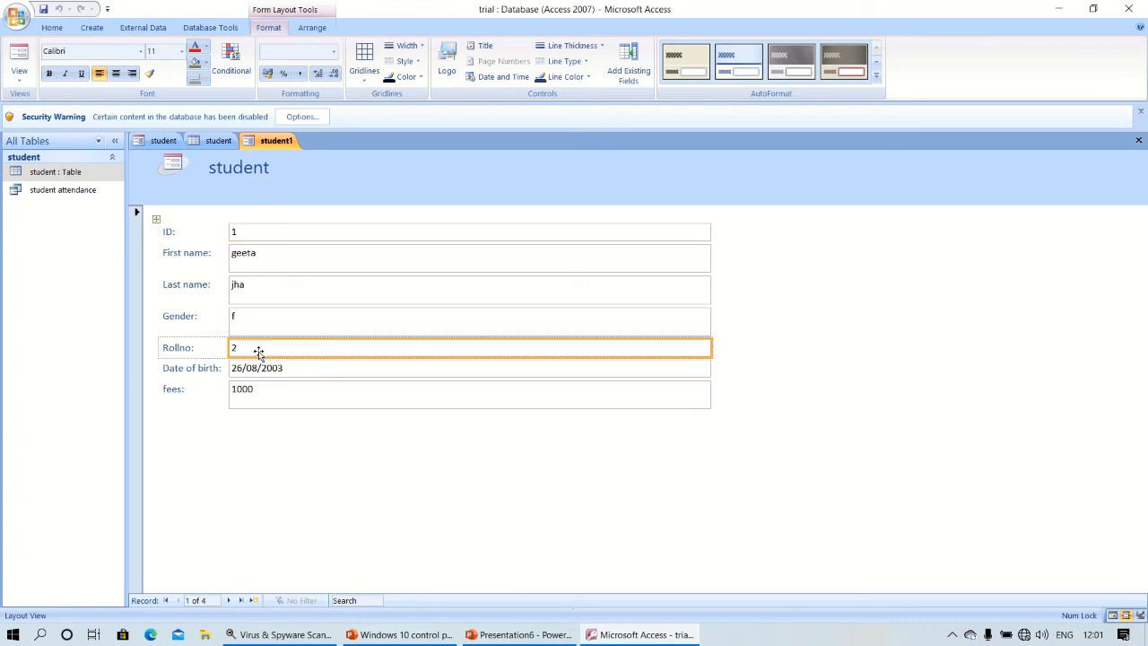
key("Delete")
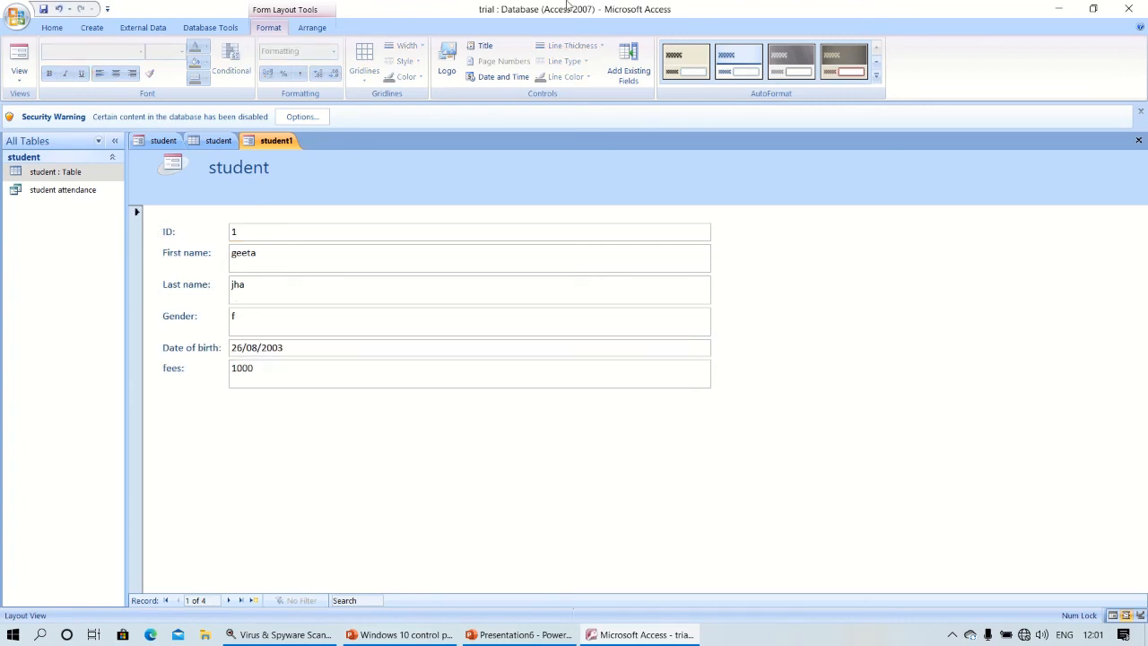
double_click(65, 178)
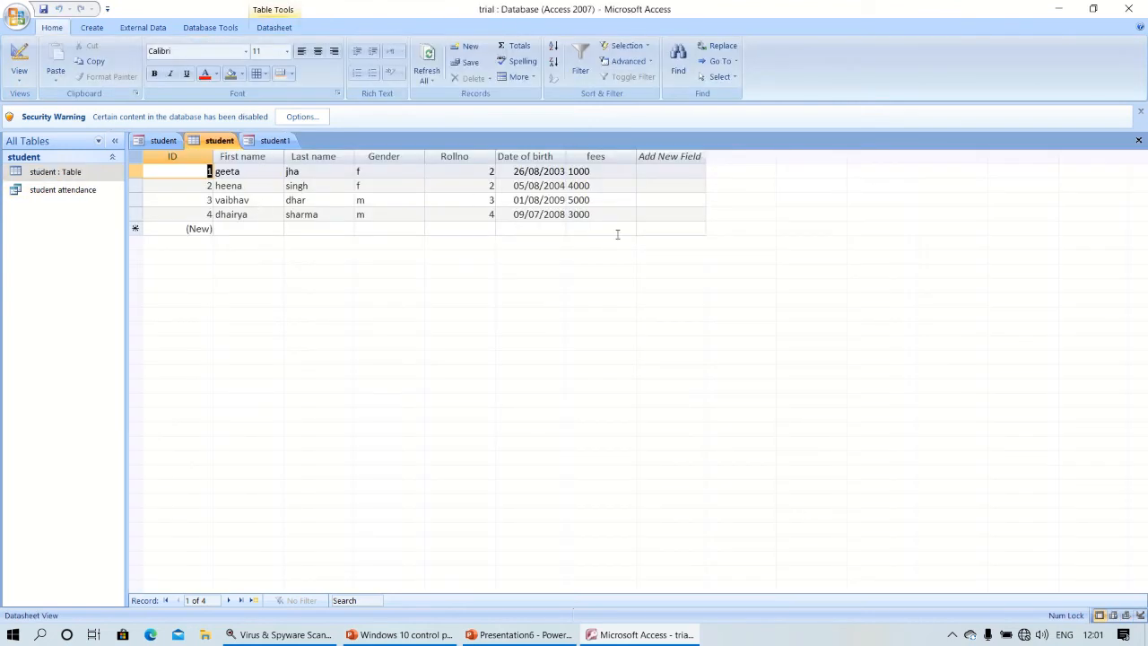
left_click(269, 141)
Examine formatting options for the First name field and form title, then bring up the view choices.
left_click(257, 255)
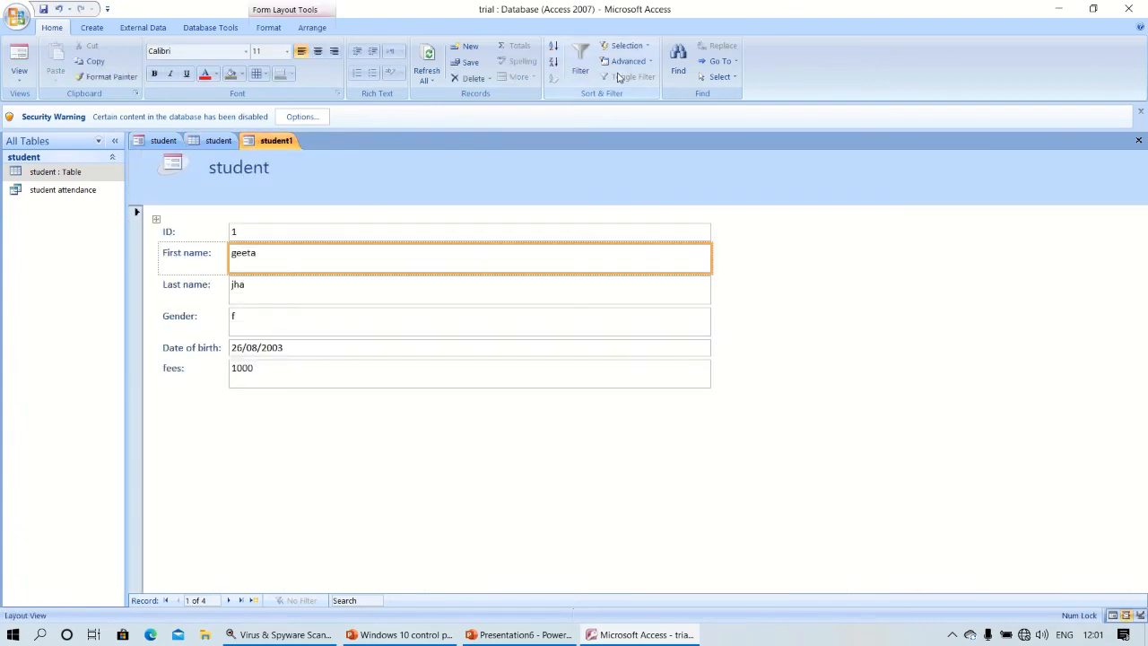
left_click(289, 9)
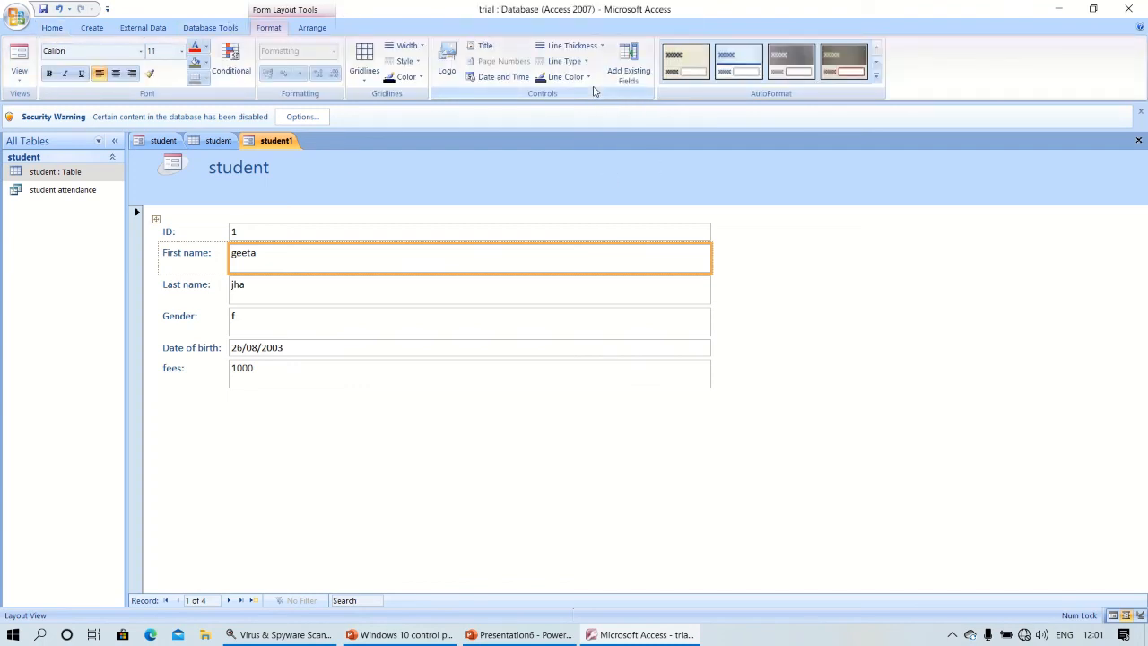
mouse_move(558, 5)
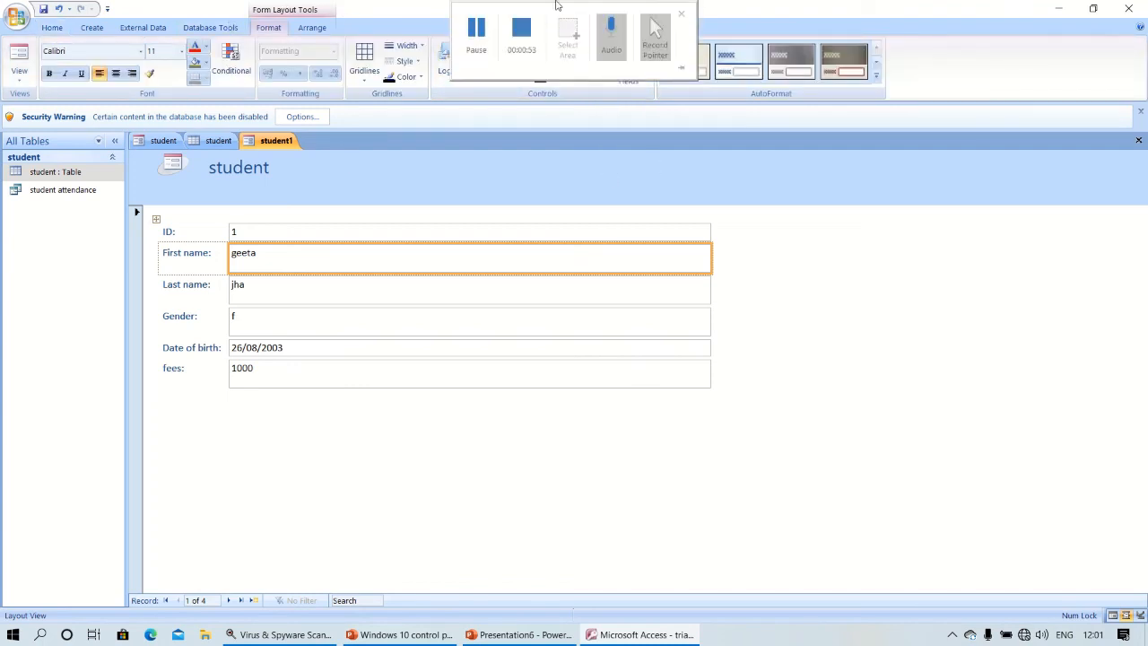
left_click(472, 180)
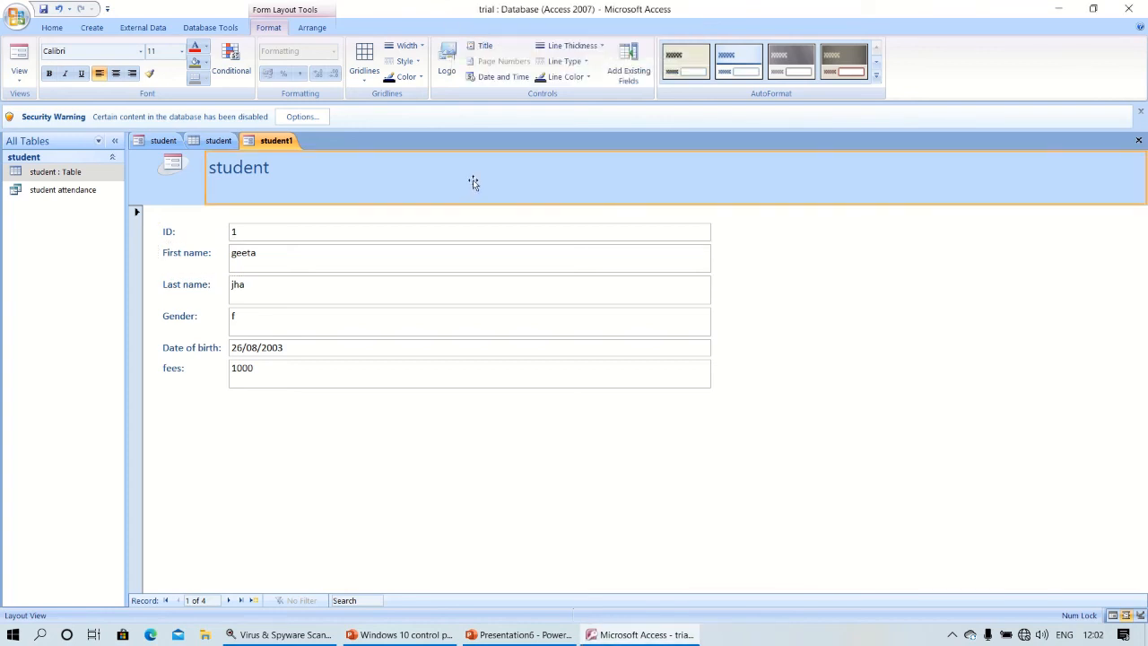
left_click(261, 257)
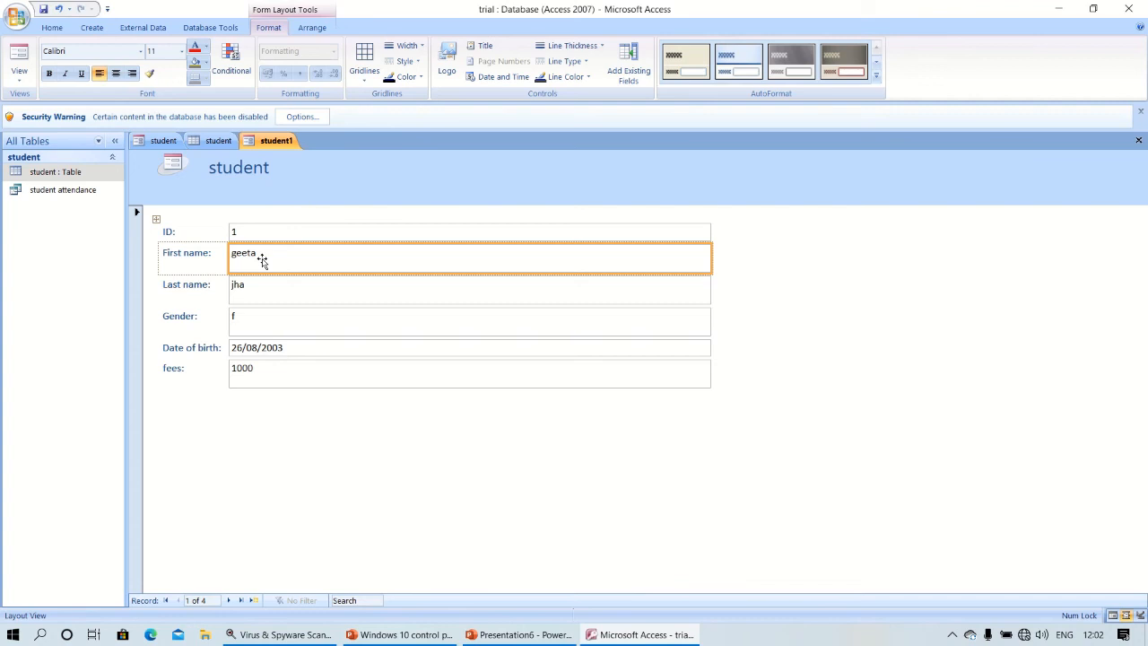
right_click(309, 256)
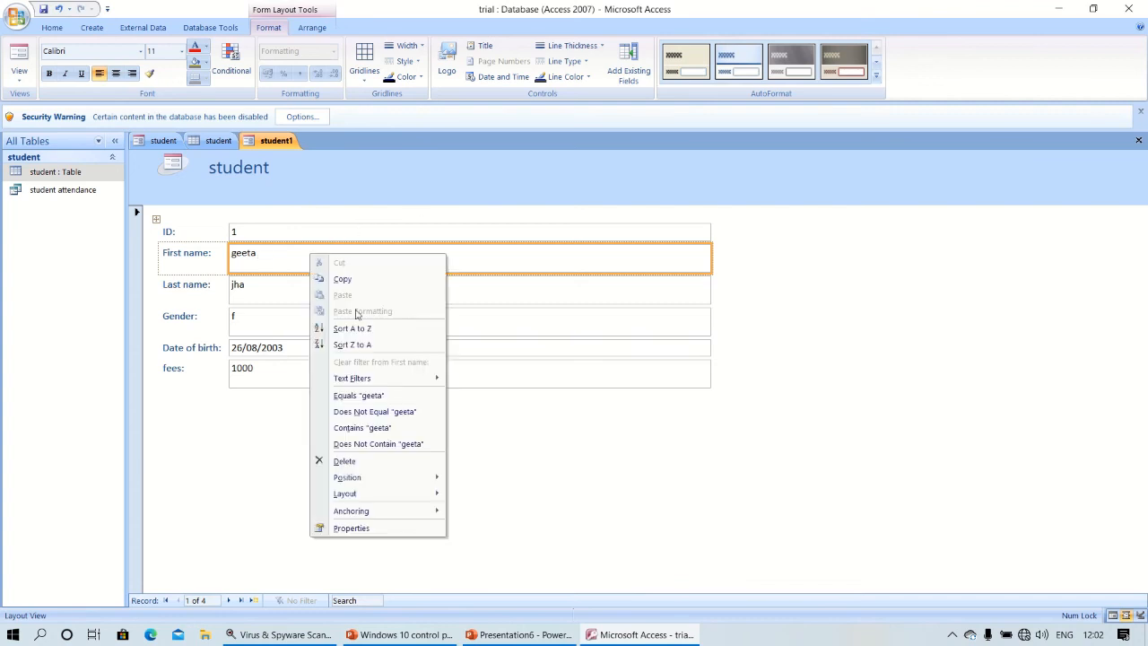
key("Escape")
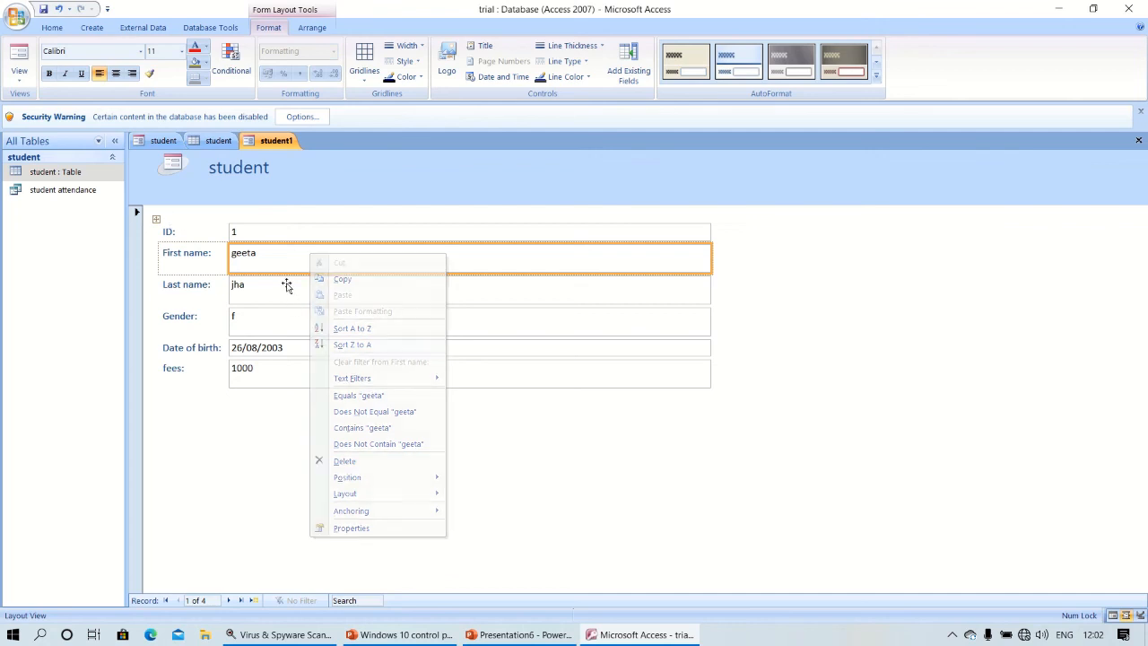
mouse_move(532, 8)
left_click(478, 30)
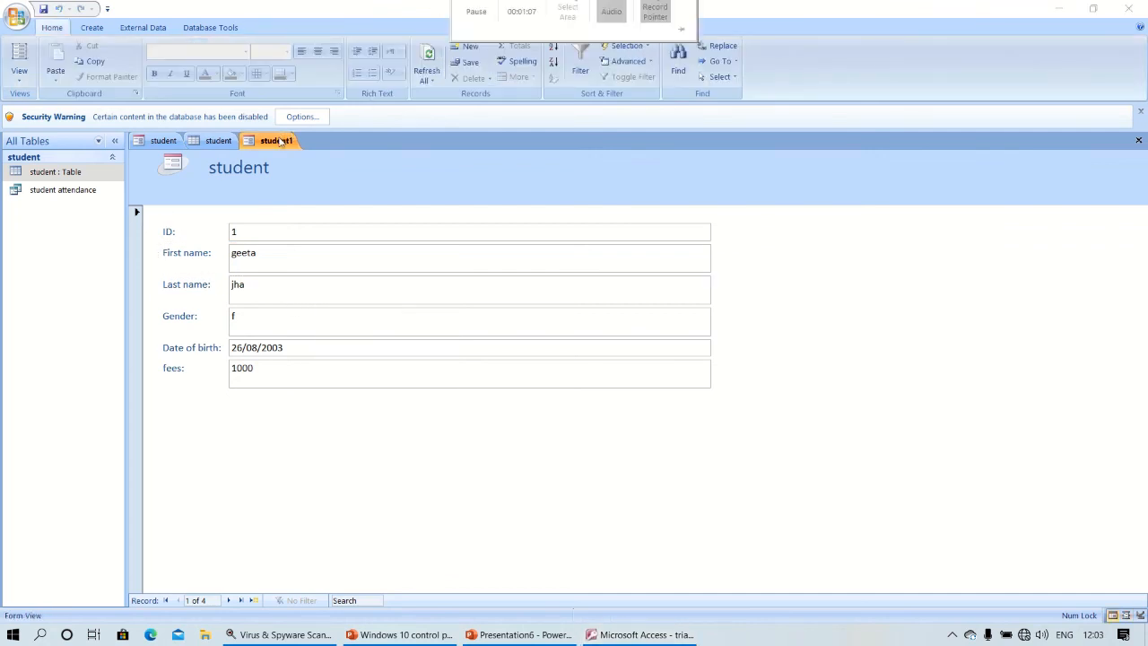
right_click(283, 142)
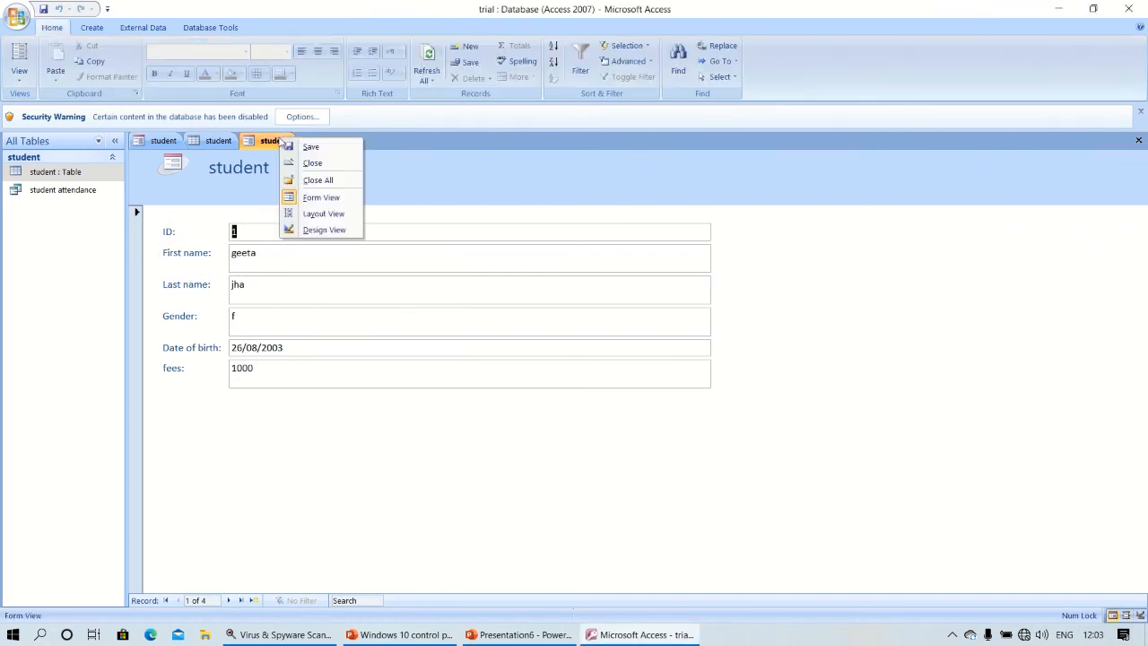
In Form view, change the first student's first name from geeta to preeti.
left_click(320, 198)
left_click(261, 257)
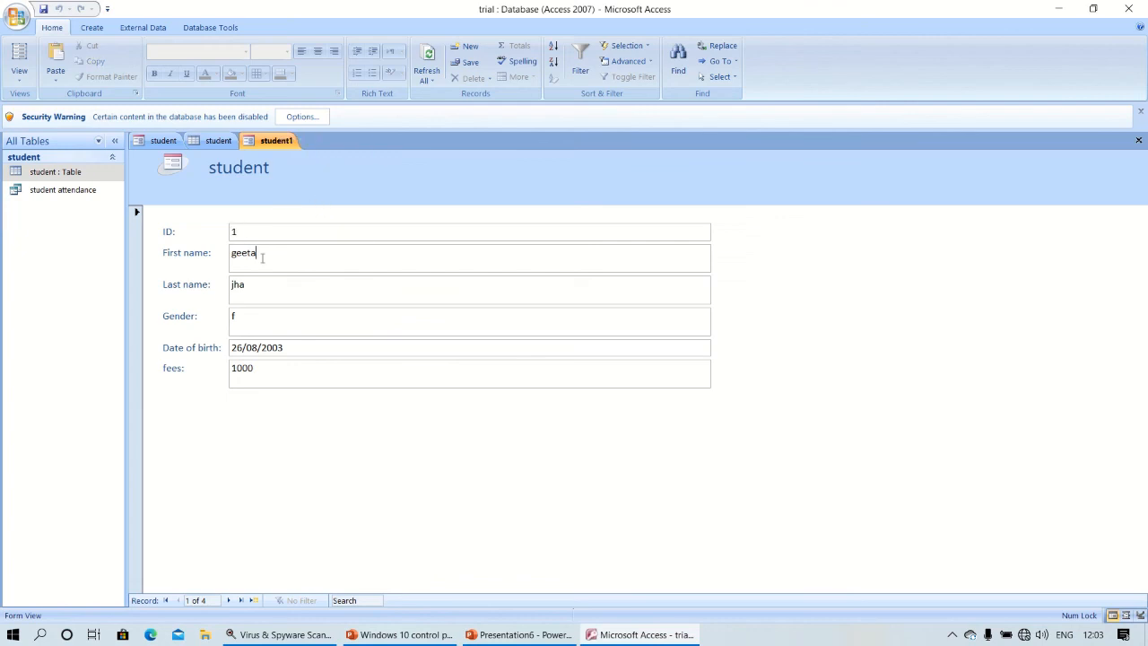
key("BackSpace")
key("BackSpace")
key("BackSpace")
key("BackSpace")
key("BackSpace")
type("preeti")
Save the form as student1 and confirm the student table shows preeti.
double_click(65, 175)
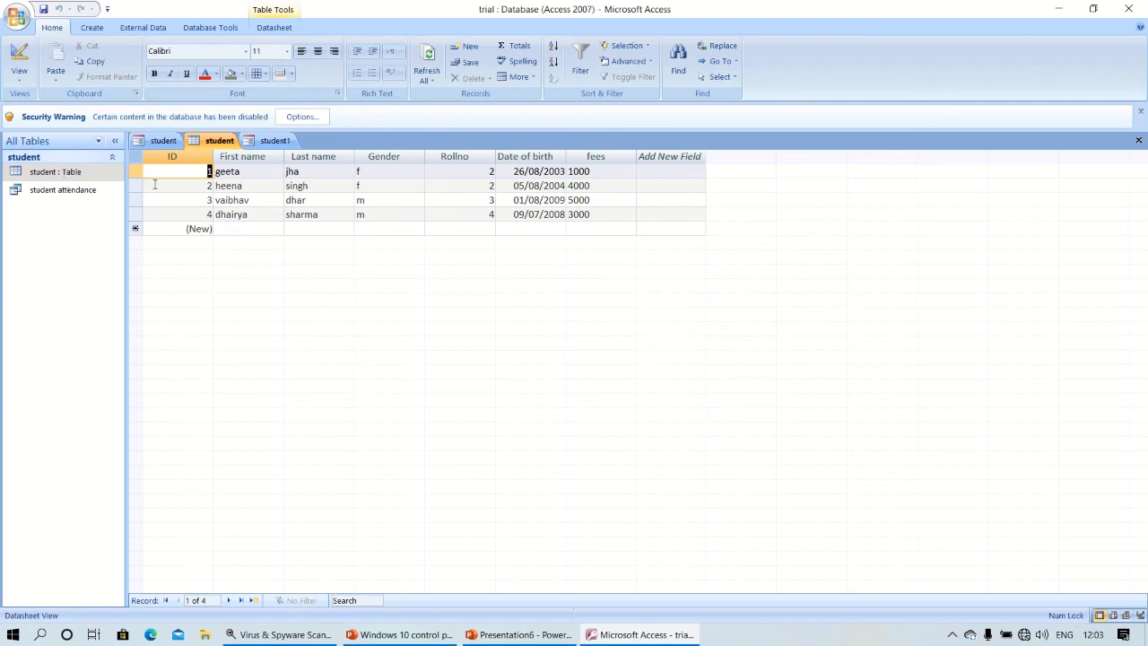
left_click(90, 190)
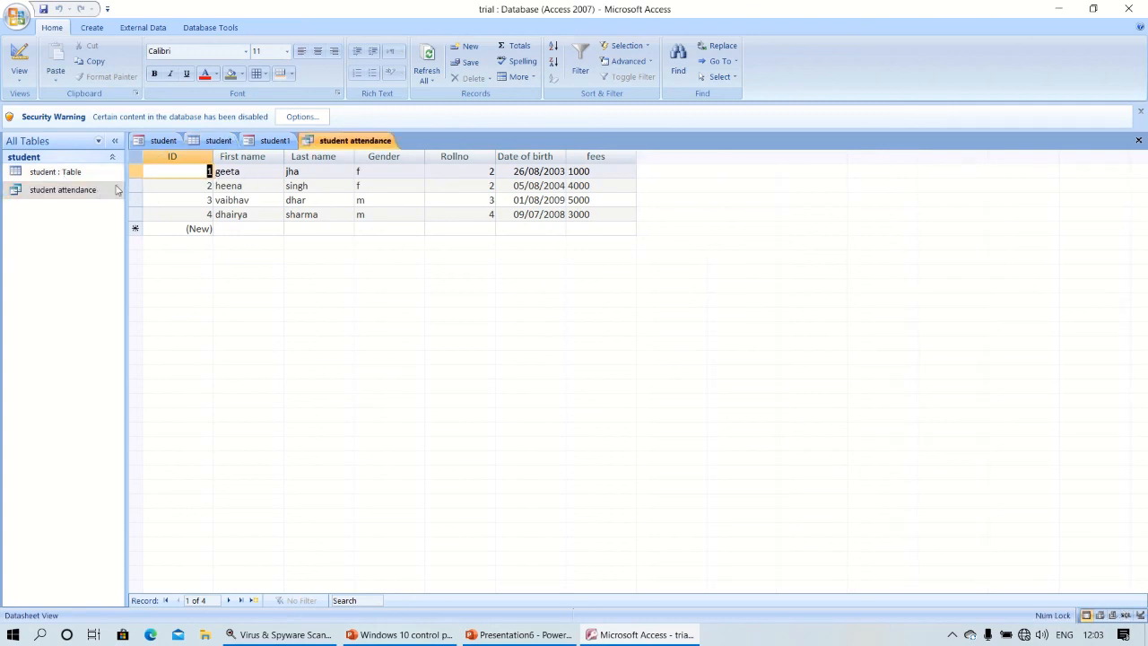
double_click(38, 173)
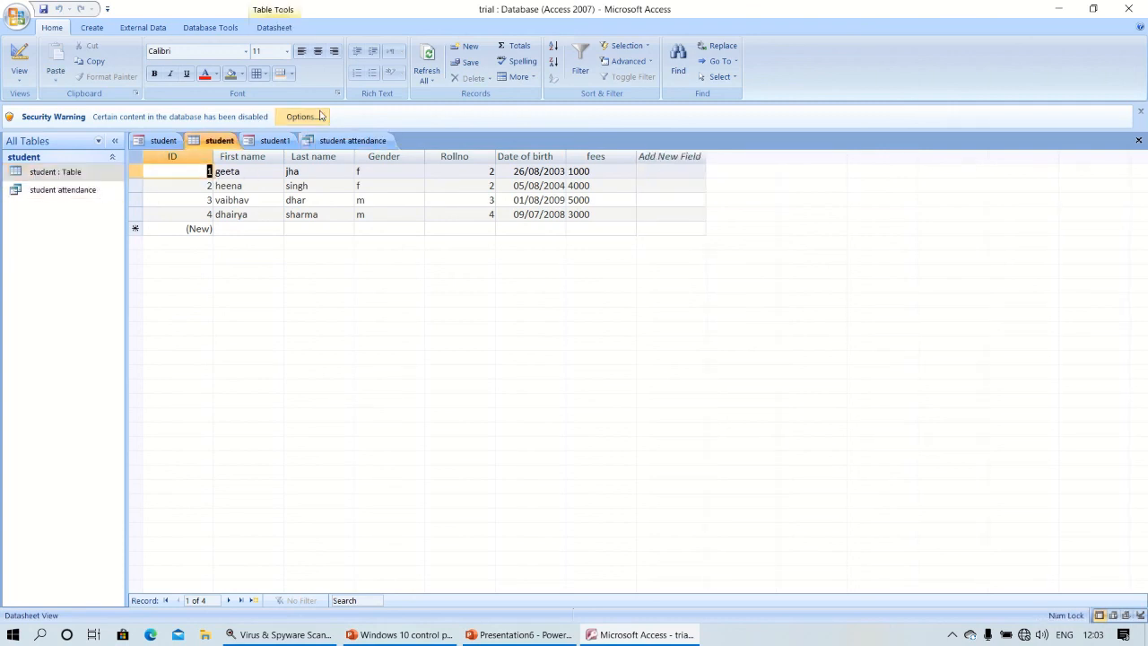
left_click(274, 141)
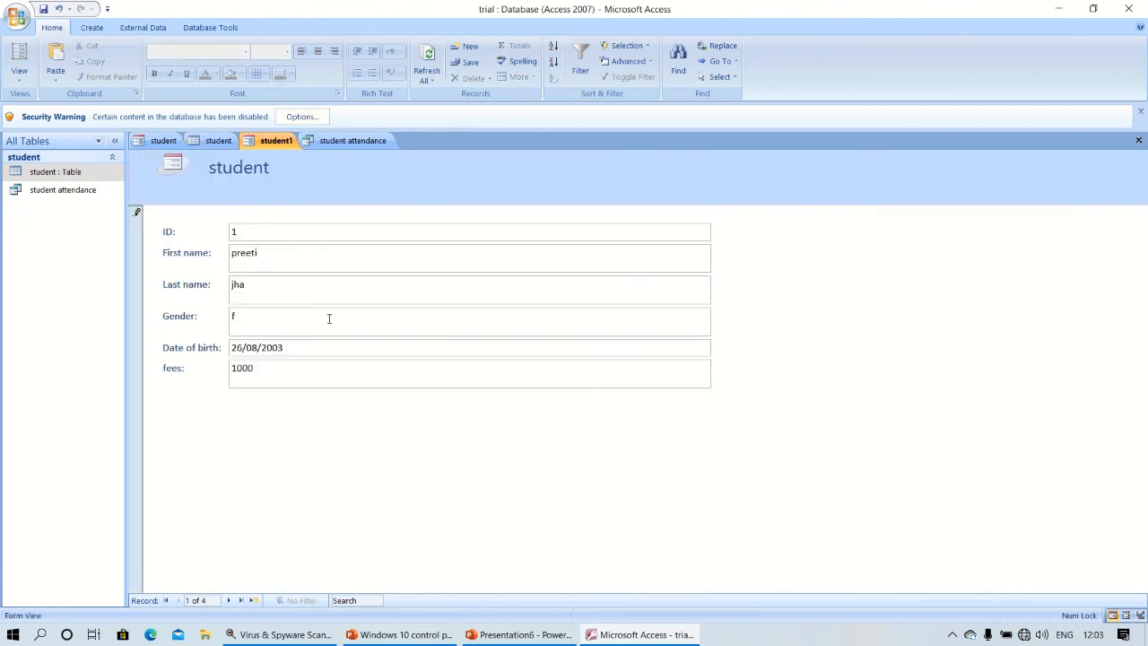
key("ctrl+s")
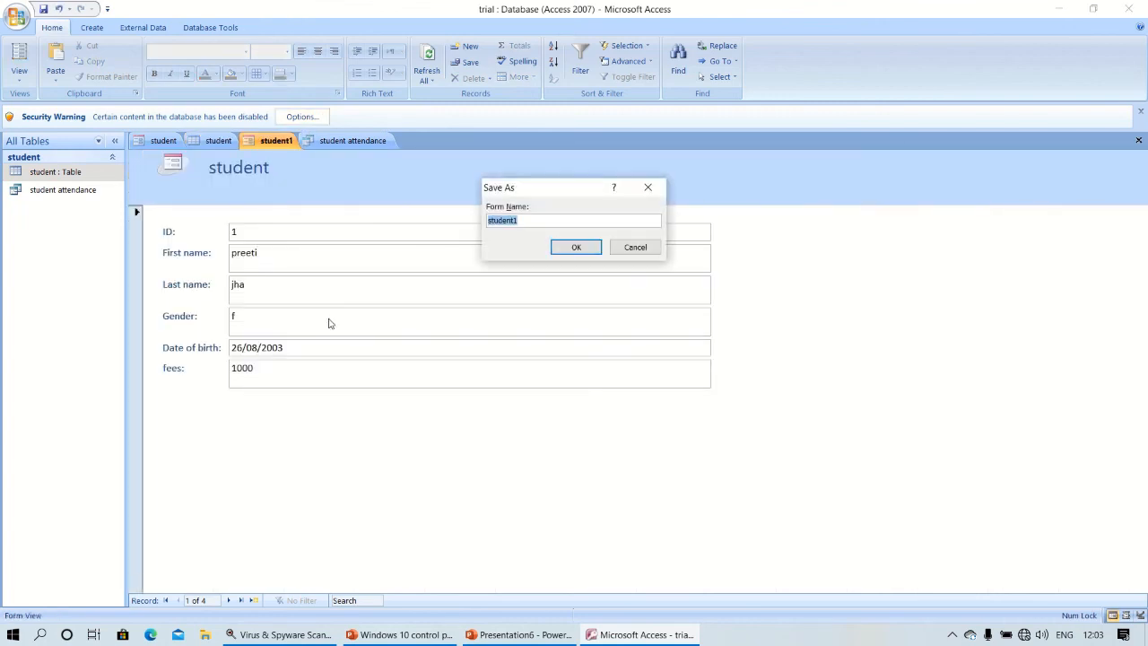
left_click(581, 247)
double_click(49, 173)
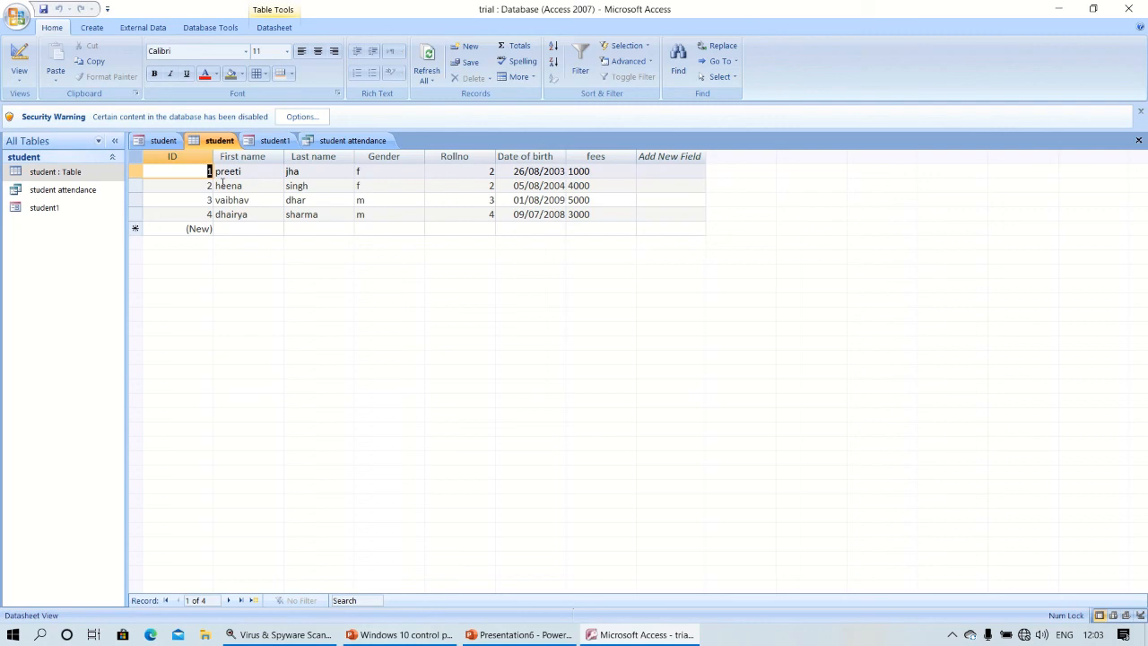
Create a report of the student records.
left_click(260, 145)
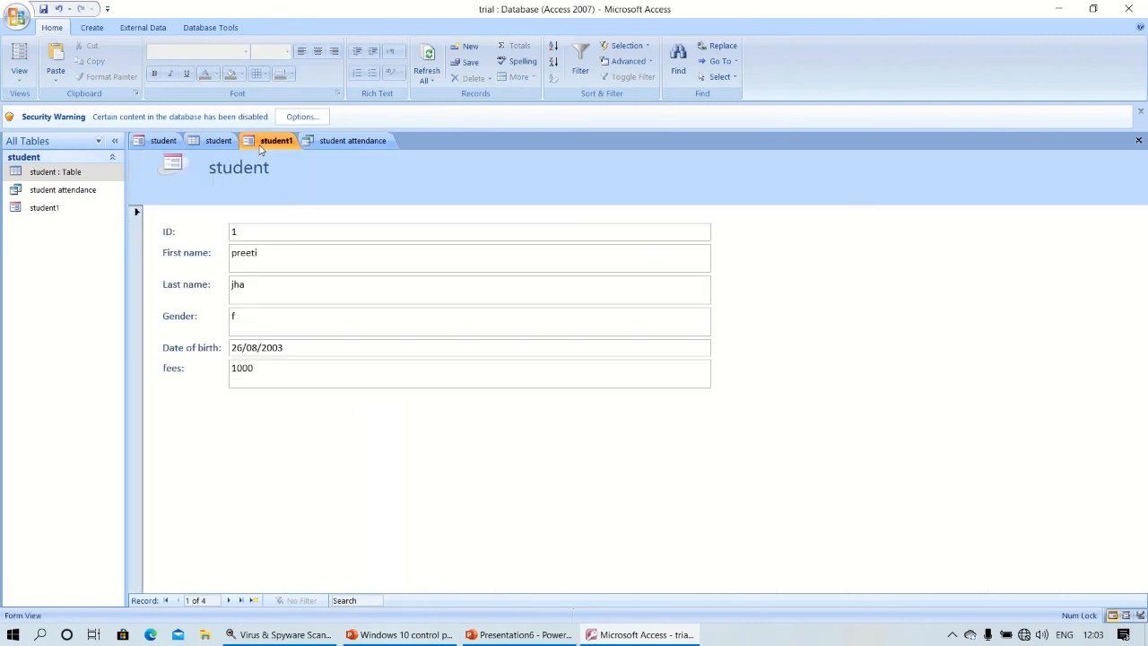
left_click(92, 28)
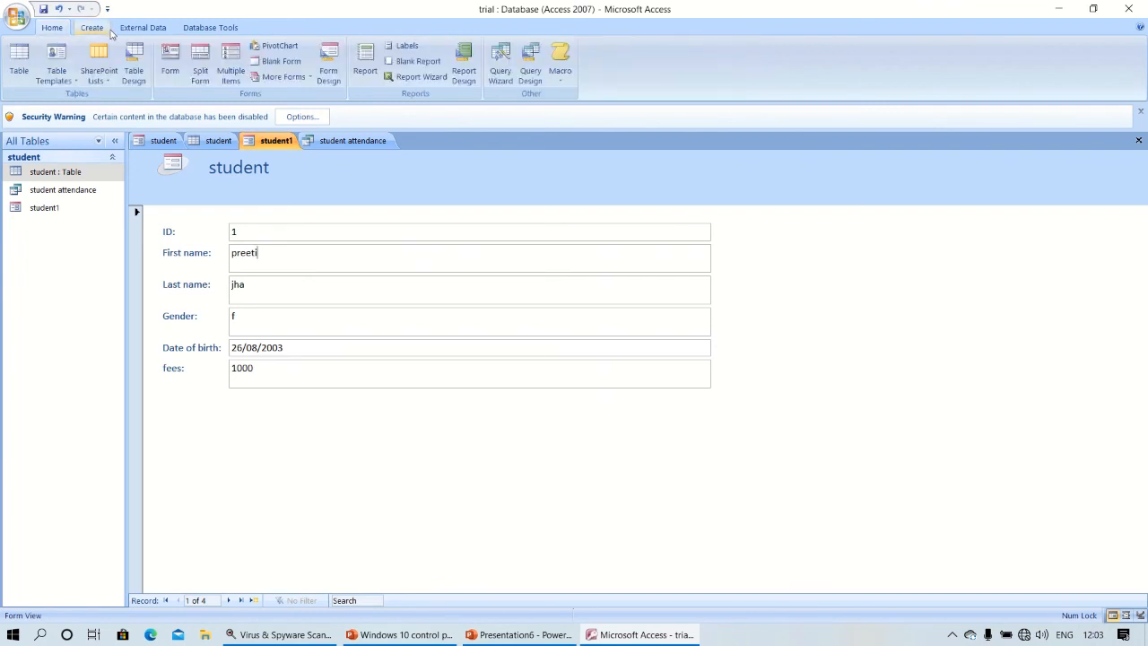
left_click(363, 71)
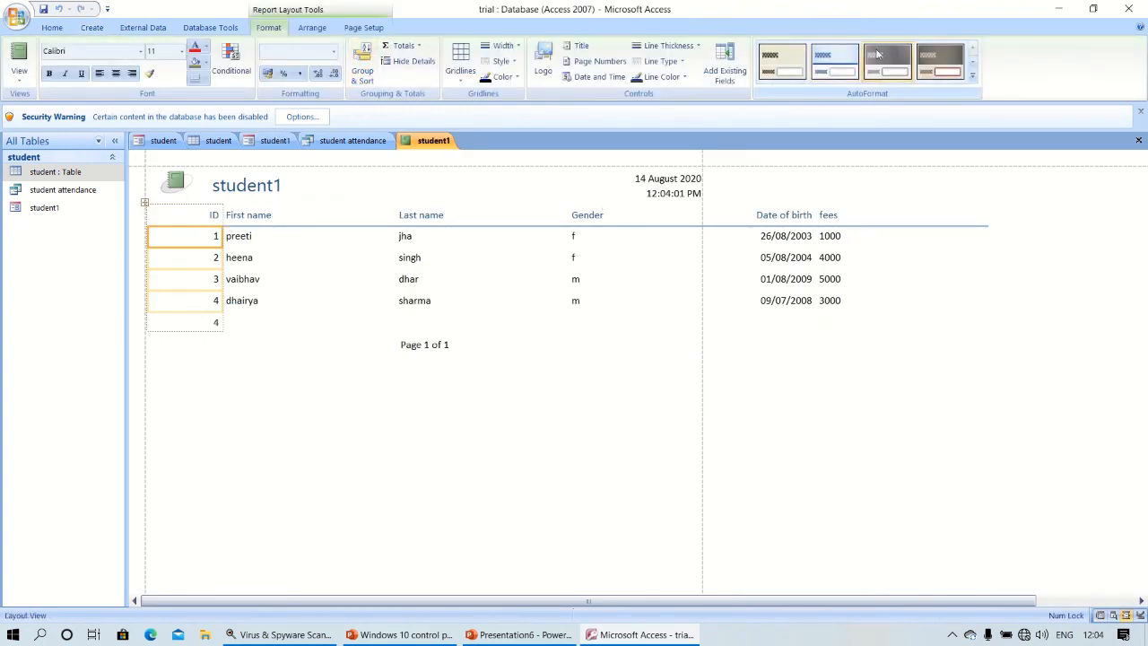
Apply the dark-header AutoFormat style to the report and close it.
left_click(831, 65)
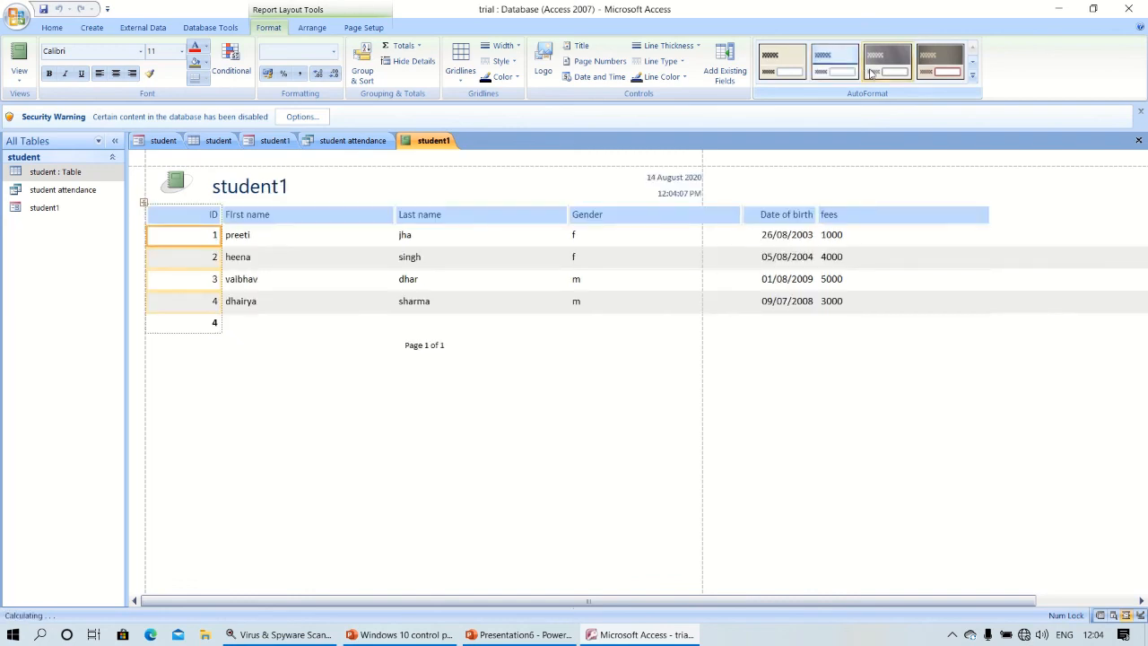
left_click(870, 69)
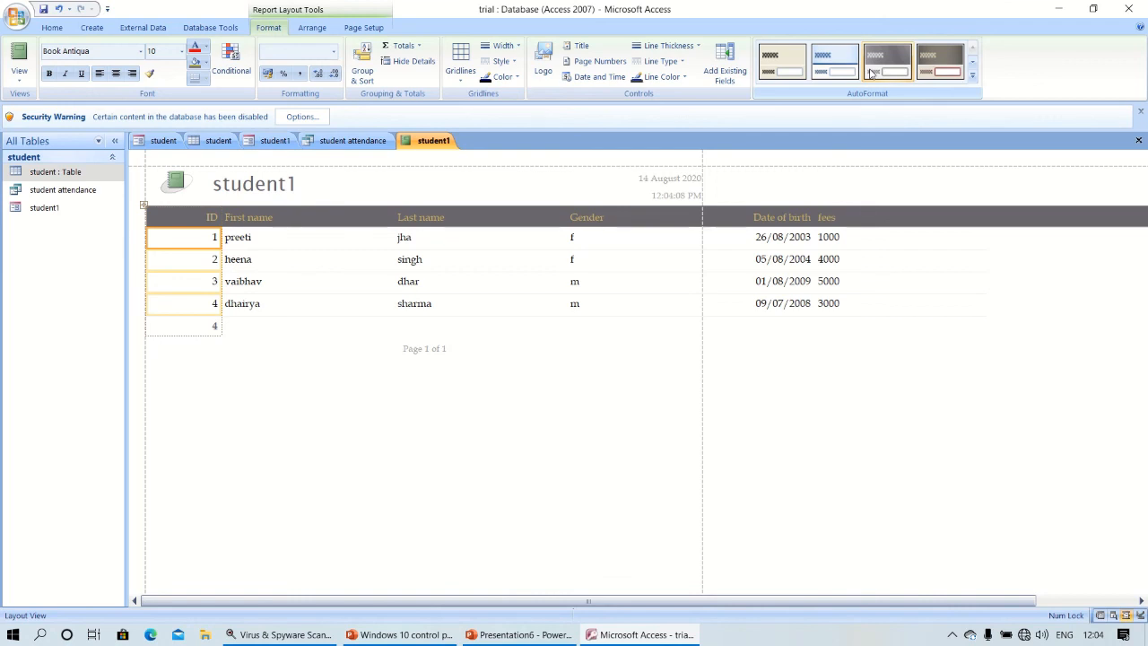
left_click(1128, 9)
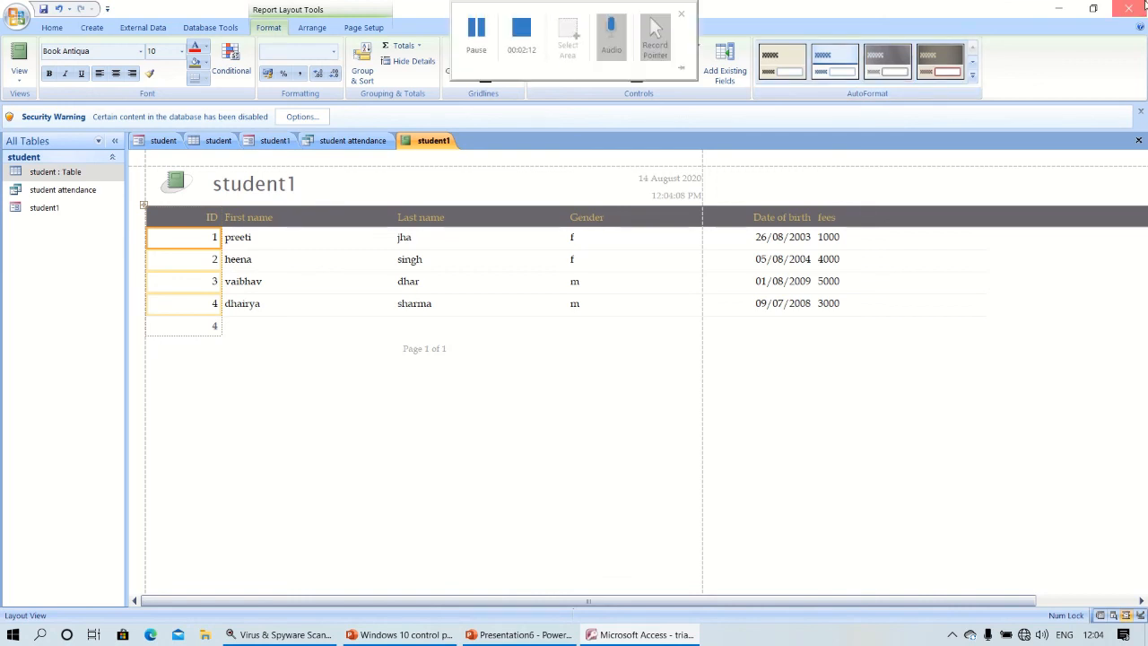